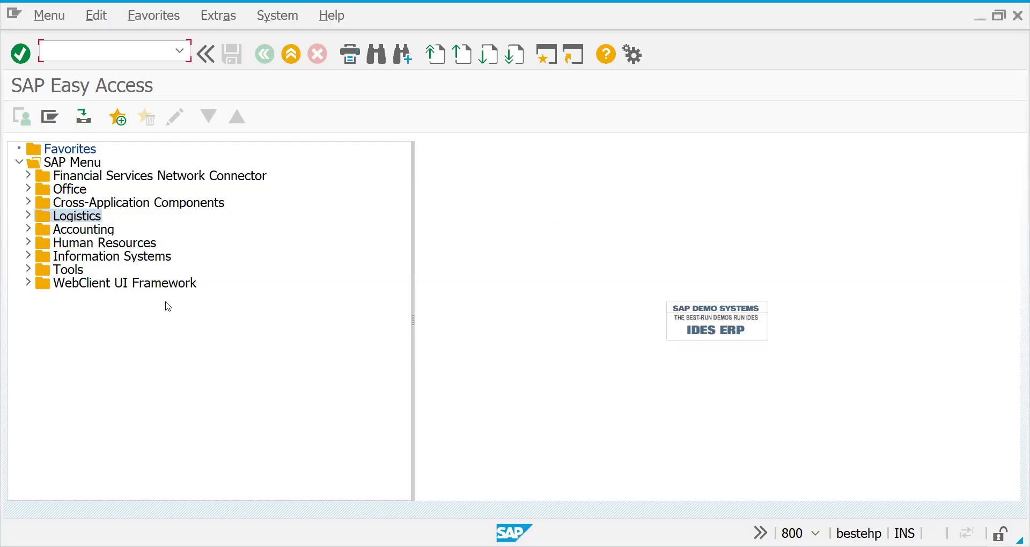
Step: Expand Logistics, collapse its open branches back down, then expand Logistics again
{"action": "left_click", "coordinate": [29, 217]}
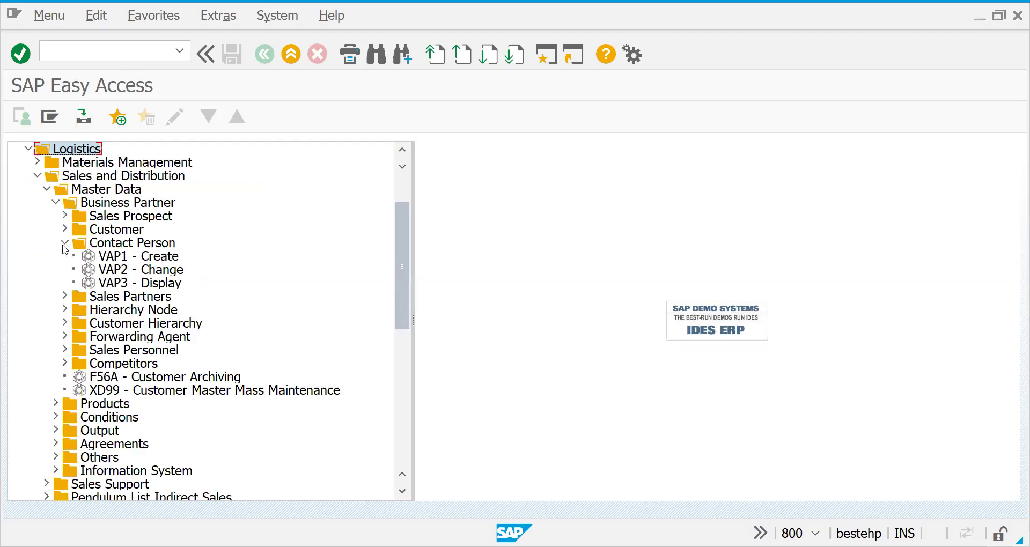
{"action": "left_click", "coordinate": [64, 245]}
{"action": "left_click", "coordinate": [46, 190]}
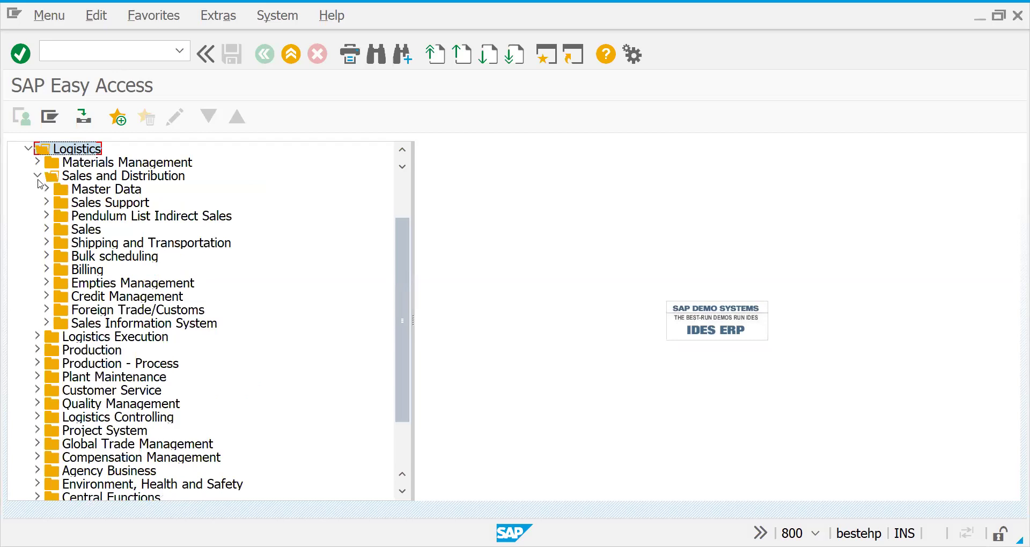
{"action": "left_click", "coordinate": [36, 176]}
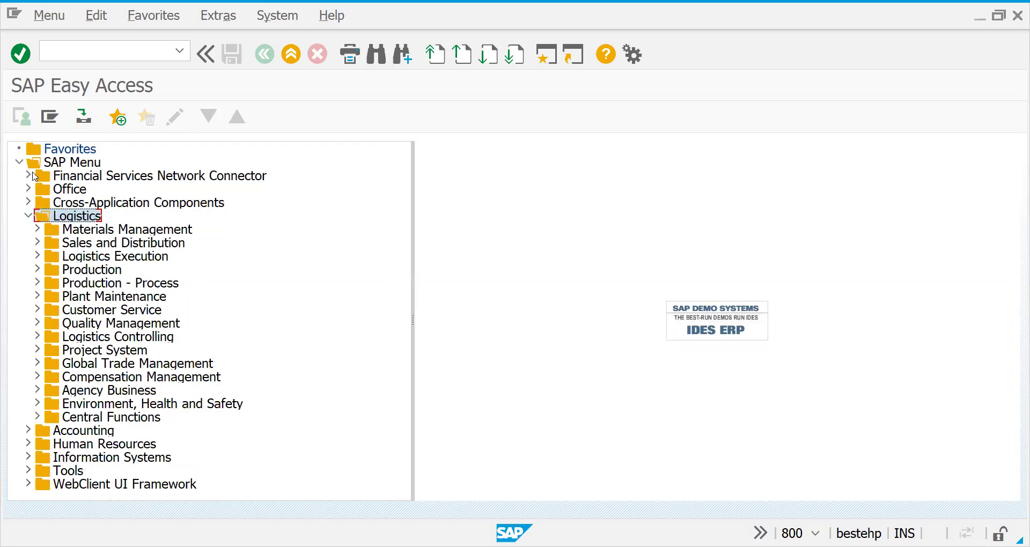
{"action": "left_click", "coordinate": [27, 217]}
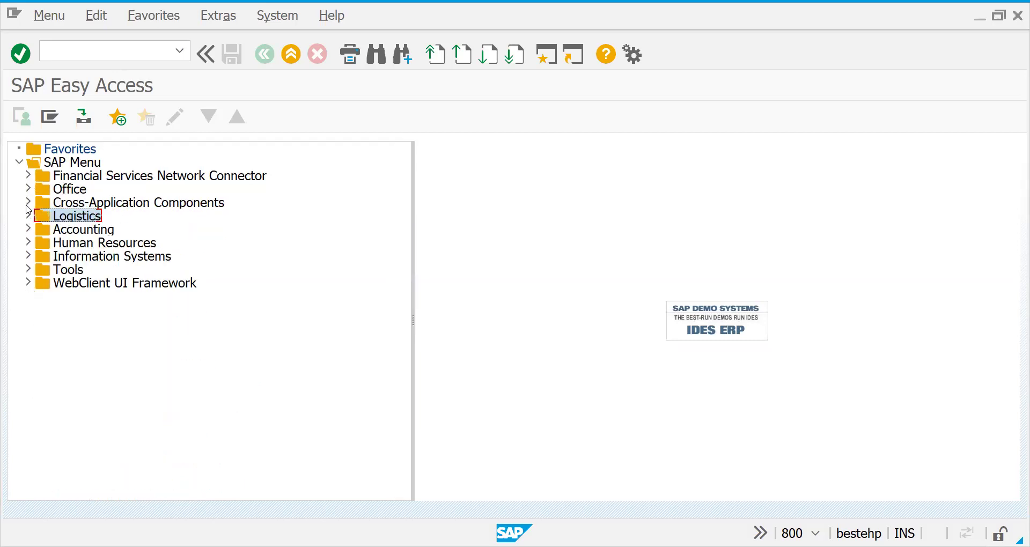
{"action": "left_click", "coordinate": [29, 218]}
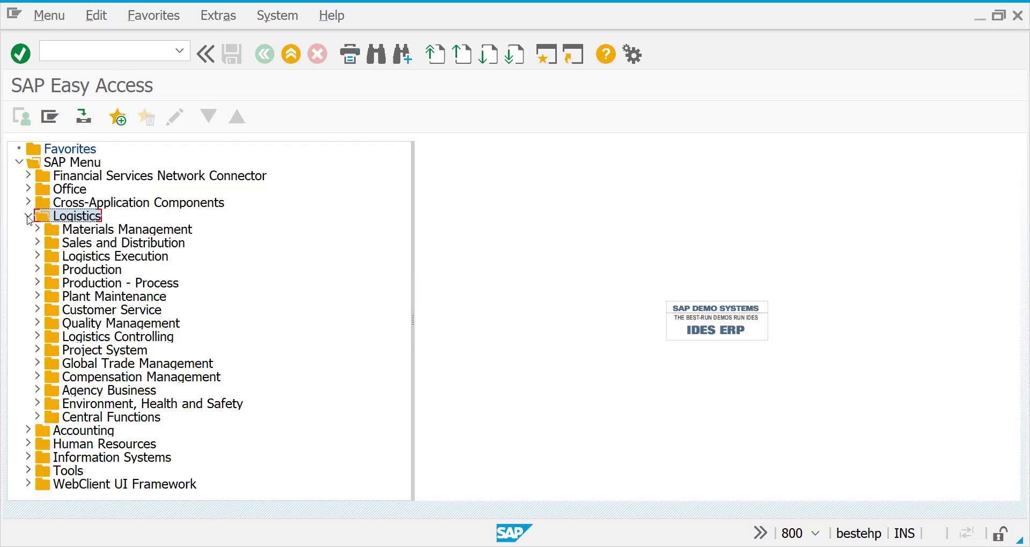
Step: Expand Sales and Distribution > Master Data > Contact Person and select VAP1, VAP2 and VAP3
{"action": "left_click", "coordinate": [37, 243]}
{"action": "left_click", "coordinate": [47, 257]}
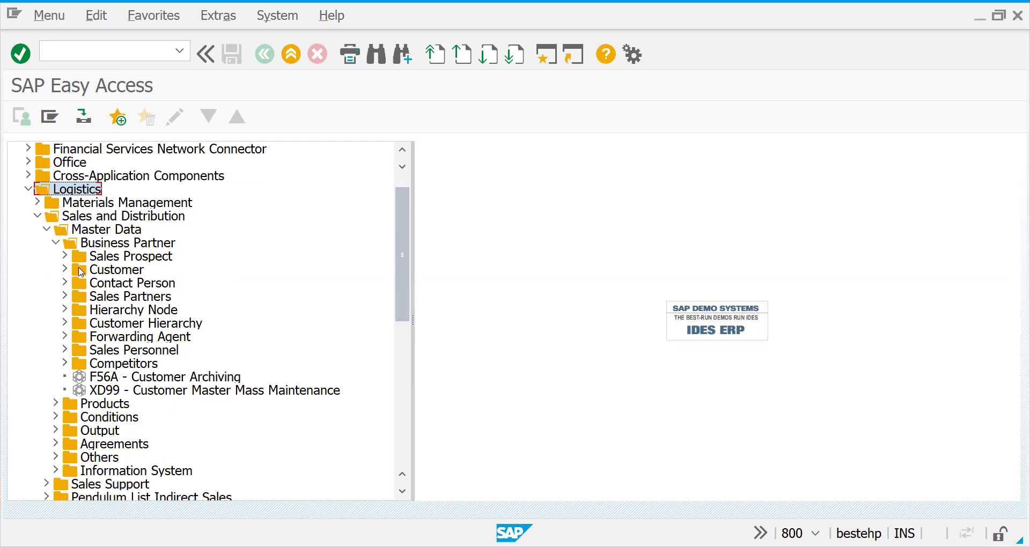
{"action": "left_click", "coordinate": [64, 274]}
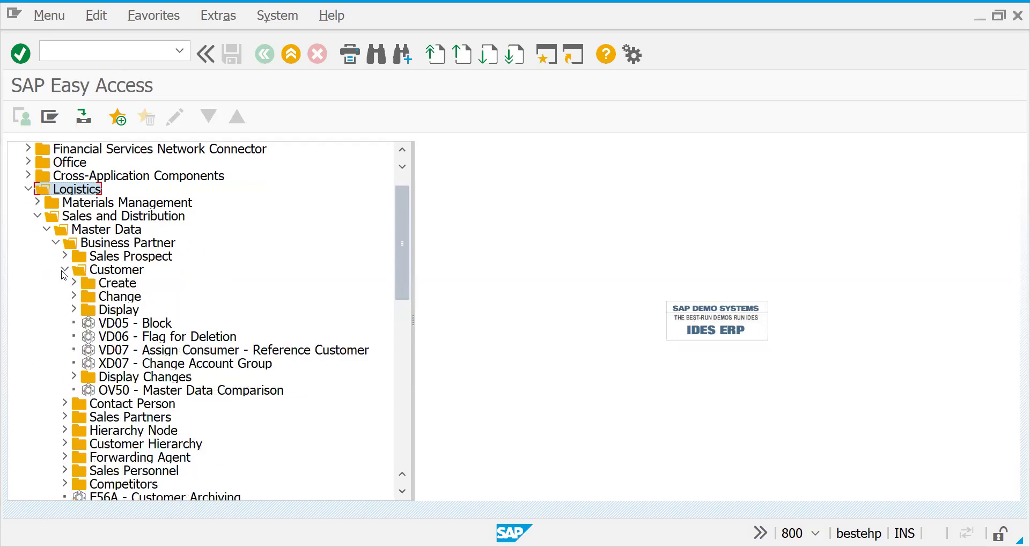
{"action": "left_click", "coordinate": [64, 273]}
{"action": "left_click", "coordinate": [65, 283]}
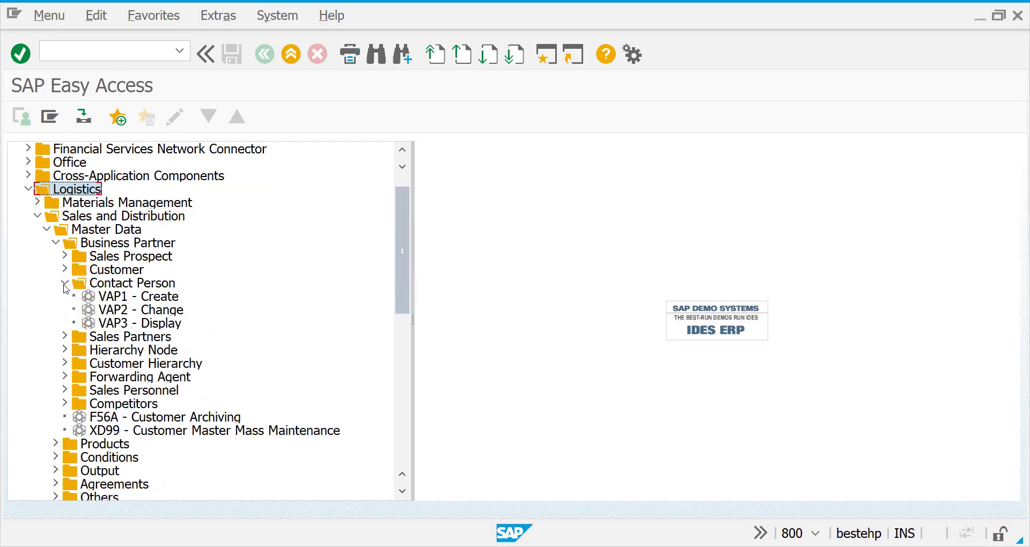
{"action": "left_click", "coordinate": [120, 298]}
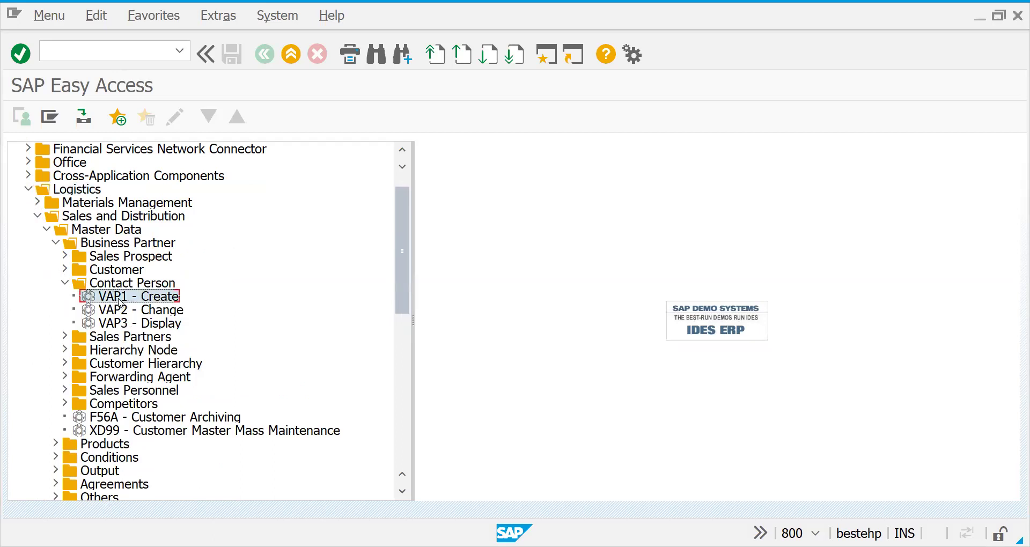
{"action": "left_click", "coordinate": [120, 311]}
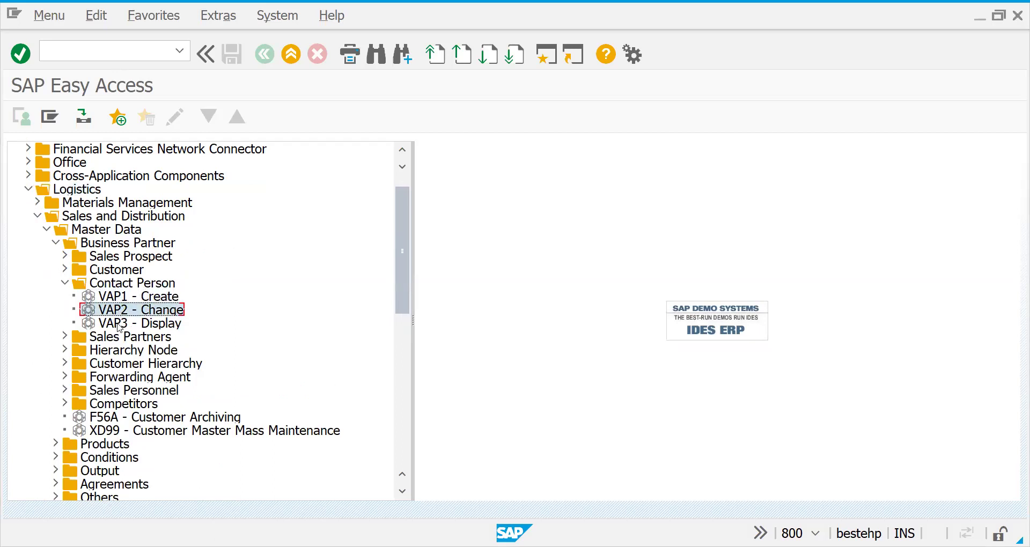
{"action": "left_click", "coordinate": [121, 325]}
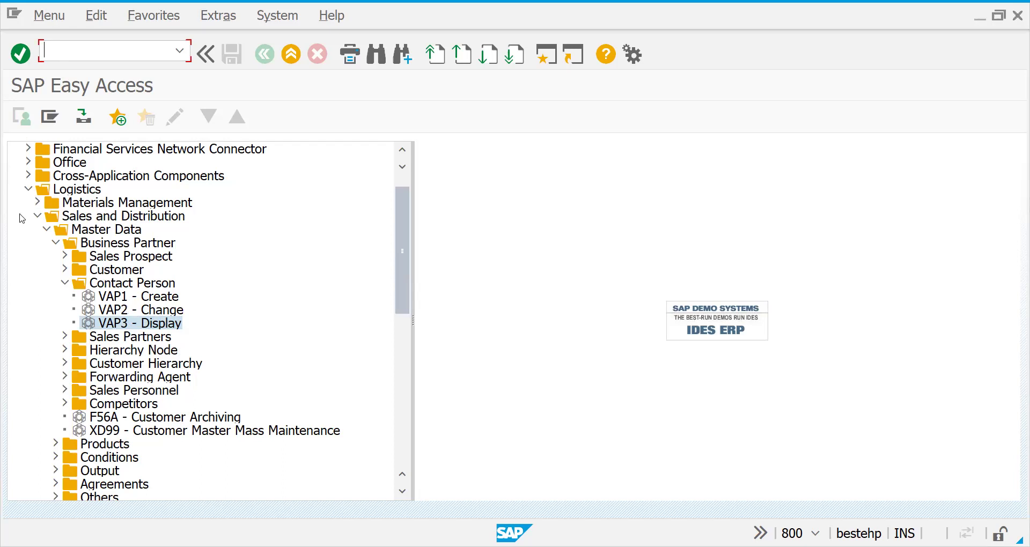
{"action": "left_click", "coordinate": [109, 311]}
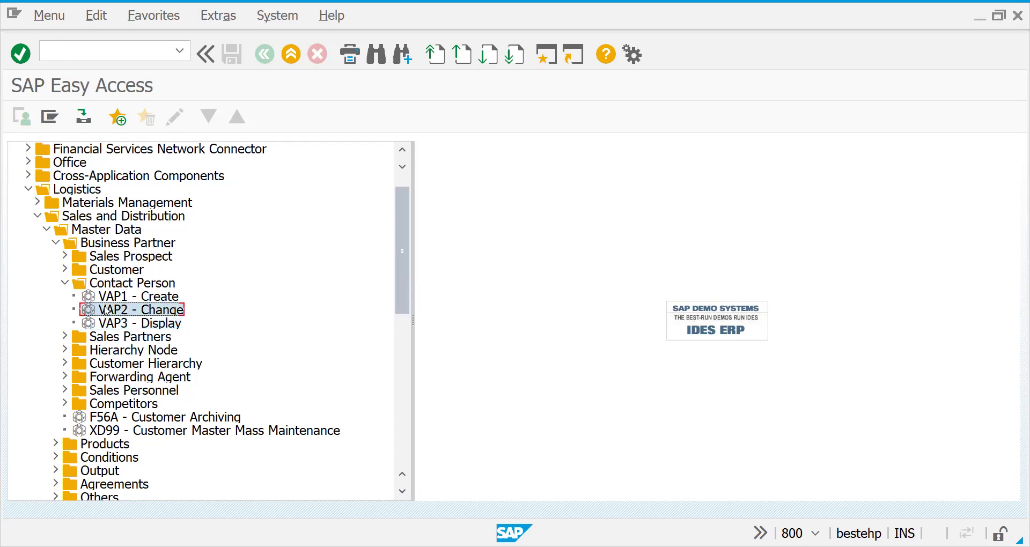
{"action": "left_click", "coordinate": [110, 297]}
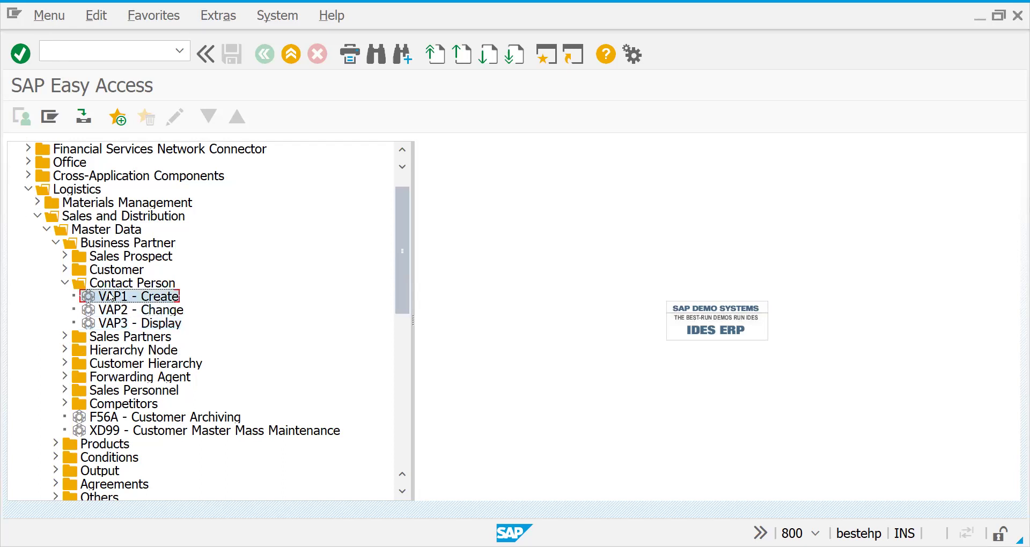
{"action": "left_click", "coordinate": [111, 311]}
{"action": "left_click", "coordinate": [112, 324]}
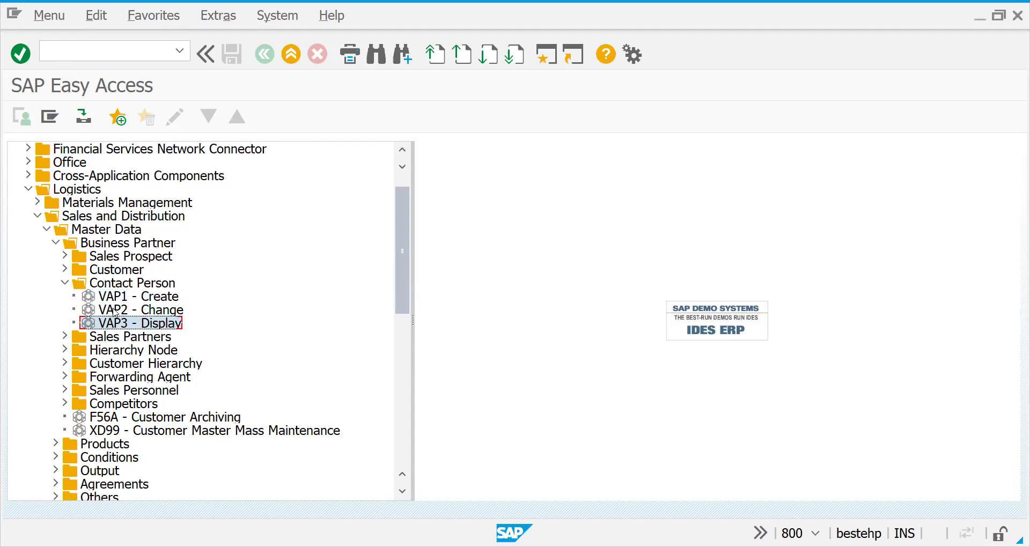
Step: Start the Change Customer transaction with /NXD02
{"action": "left_click", "coordinate": [85, 55]}
{"action": "type", "text": "/NXD"}
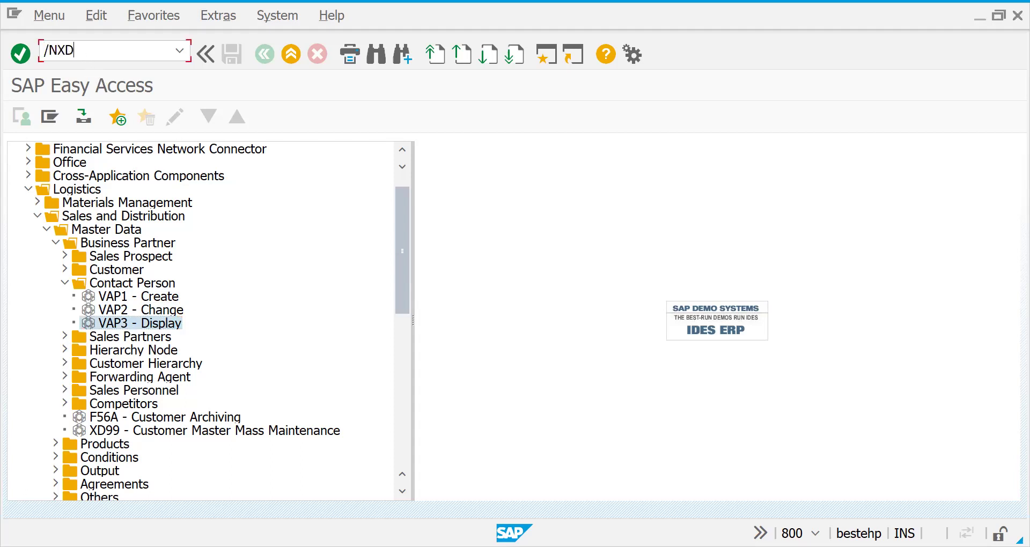
{"action": "type", "text": "02"}
{"action": "key", "text": "Return"}
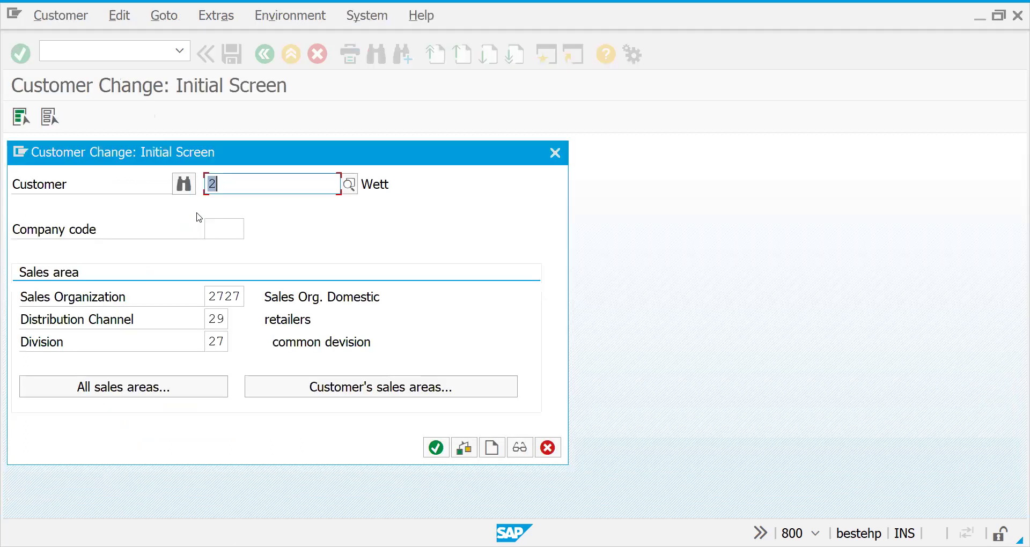
Step: Choose the first previously used customer from the history list, with company code 2727
{"action": "key", "text": "Delete"}
{"action": "key", "text": "Return"}
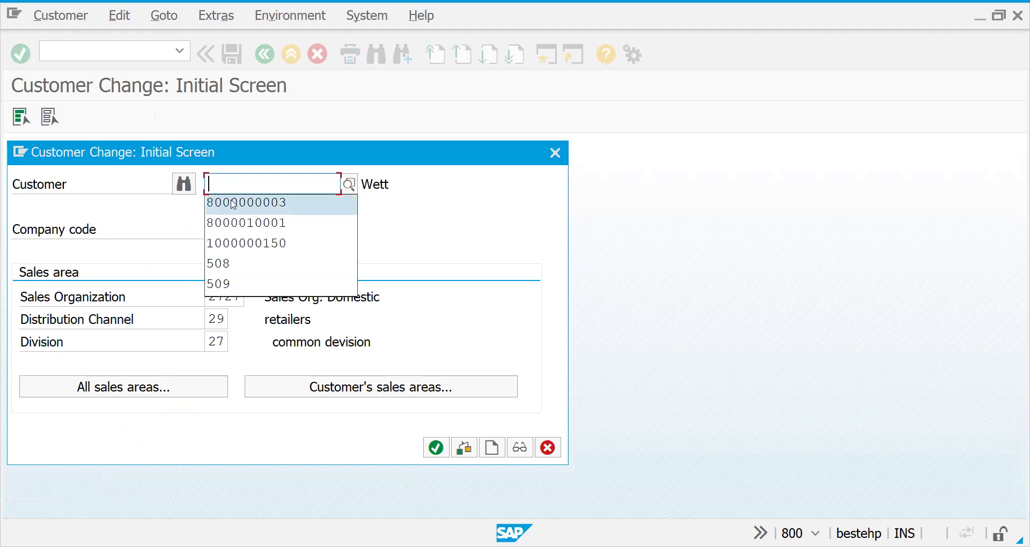
{"action": "left_click", "coordinate": [231, 203]}
{"action": "left_click", "coordinate": [220, 229]}
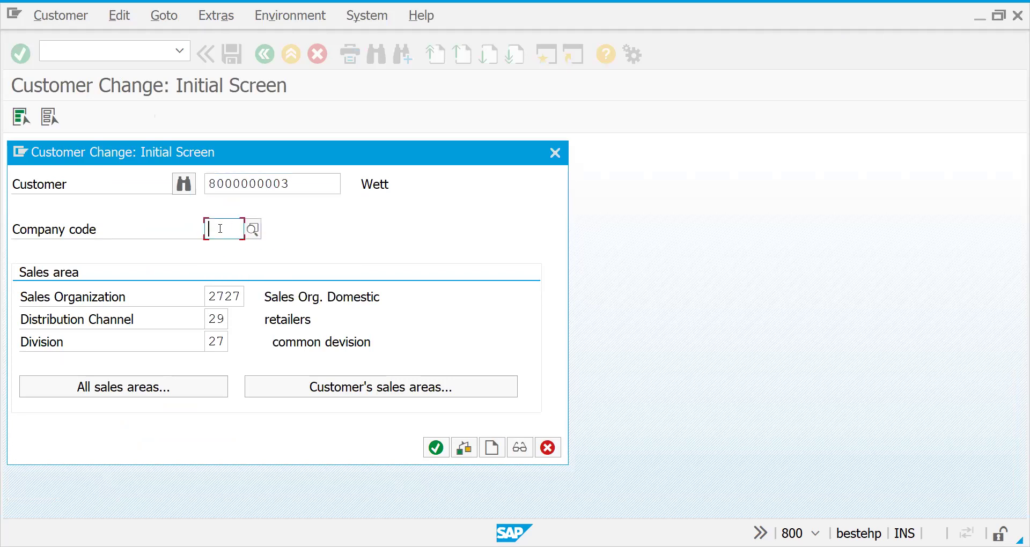
{"action": "type", "text": "2727"}
{"action": "key", "text": "Return"}
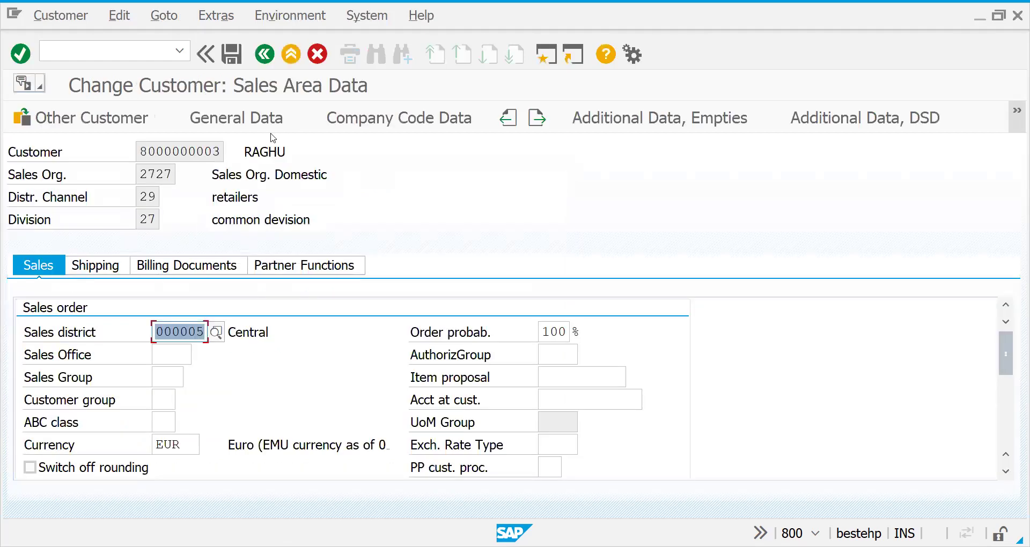
Step: View the customer's contact persons and the existing contact's department value
{"action": "left_click", "coordinate": [256, 125]}
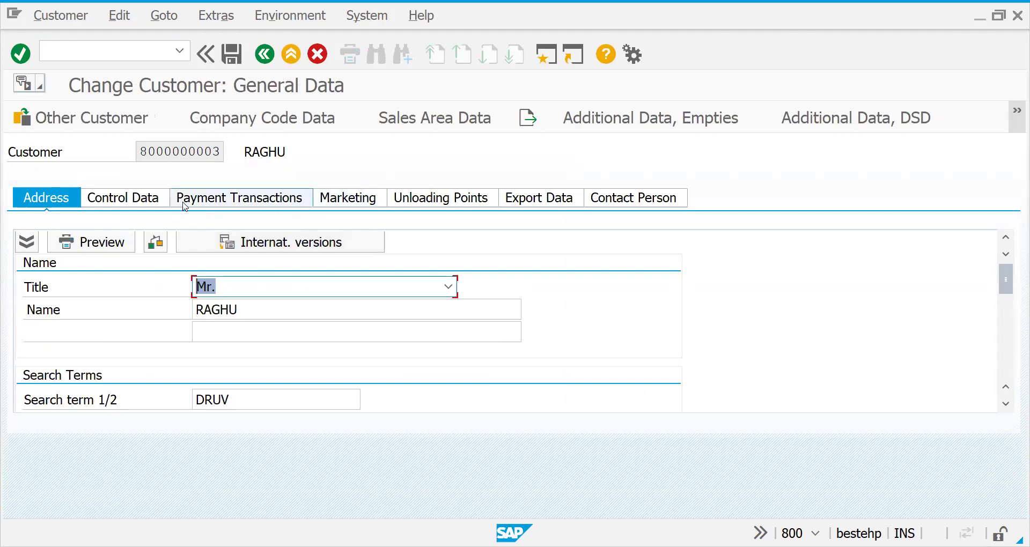
{"action": "left_click", "coordinate": [659, 203]}
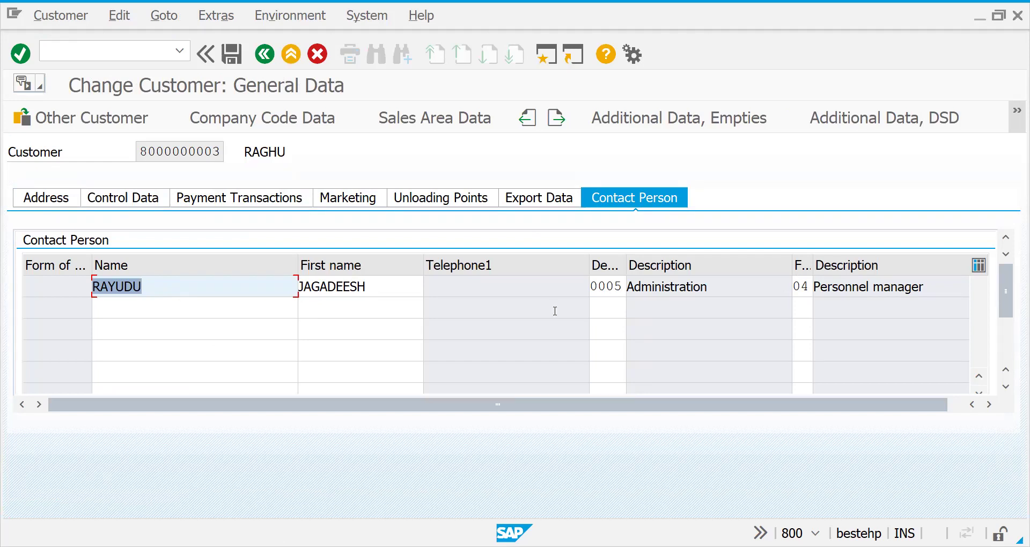
{"action": "left_click", "coordinate": [599, 286]}
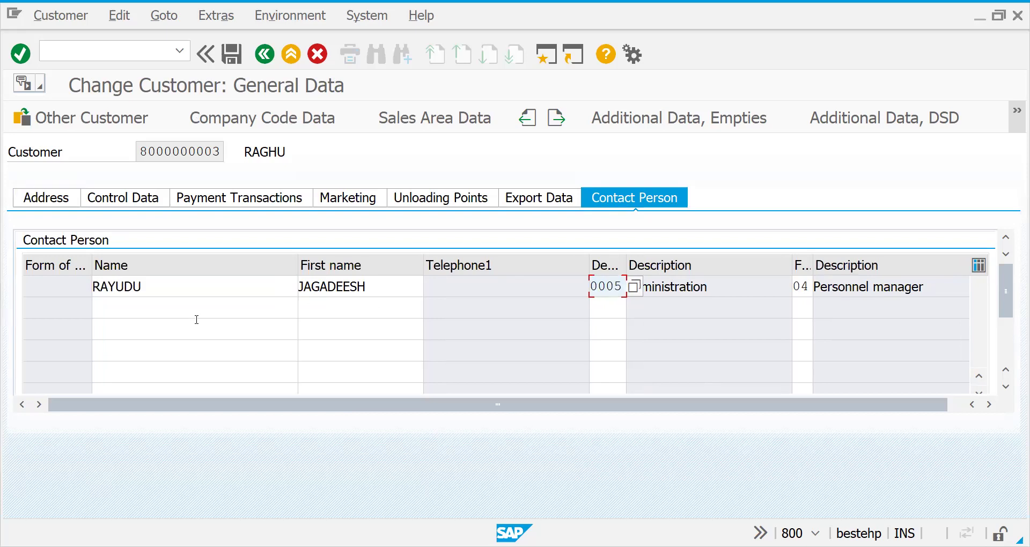
{"action": "left_click", "coordinate": [135, 287]}
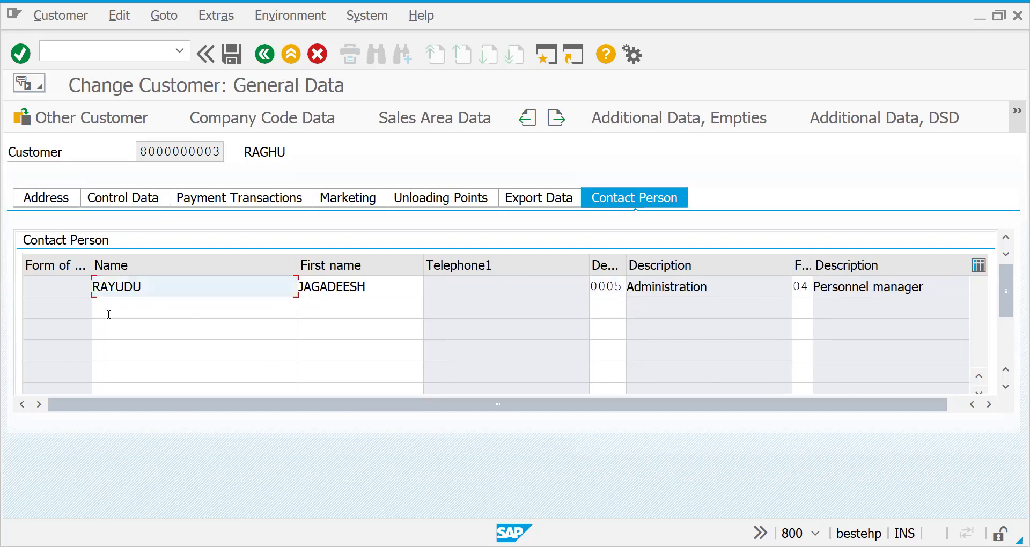
Step: Run the /NSPRO customizing transaction
{"action": "left_click", "coordinate": [91, 52]}
{"action": "type", "text": "/N"}
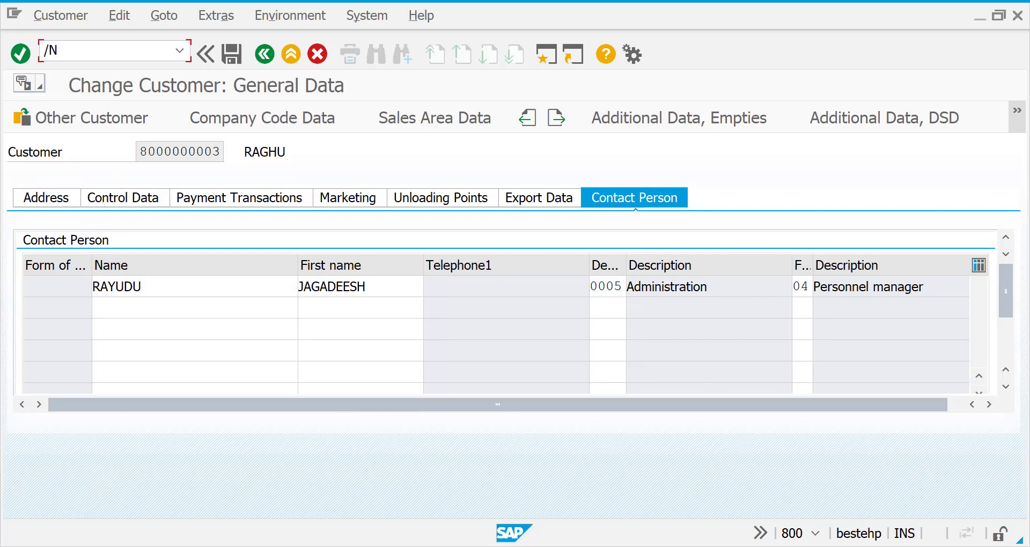
{"action": "type", "text": "SPRO"}
{"action": "key", "text": "Return"}
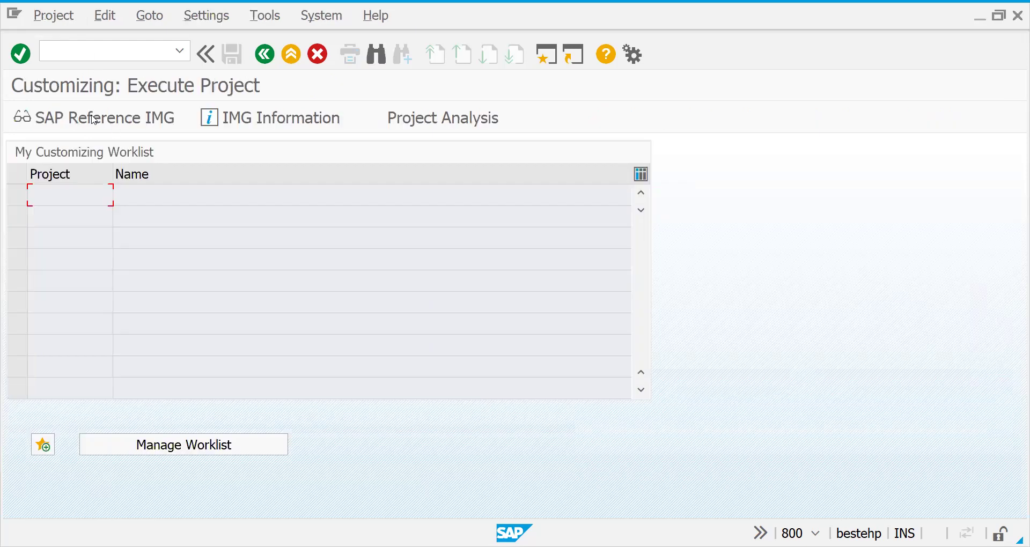
Step: Open the SAP Reference IMG and expand Sales and Distribution and its Master Data node
{"action": "left_click", "coordinate": [94, 120]}
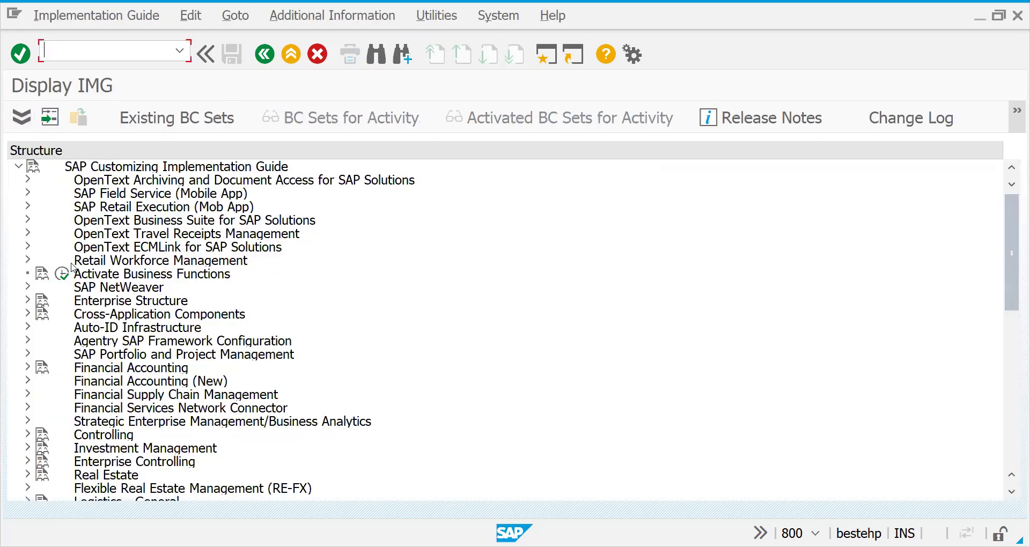
{"action": "key", "text": "Down"}
{"action": "key", "text": "Down"}
{"action": "key", "text": "Down"}
{"action": "key", "text": "Down"}
{"action": "key", "text": "Down"}
{"action": "key", "text": "Down"}
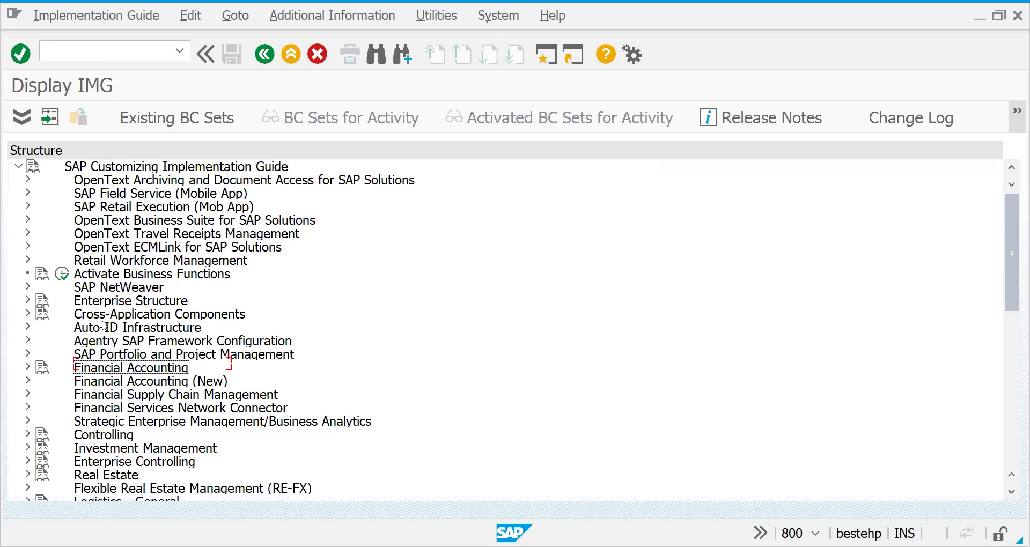
{"action": "key", "text": "Down"}
{"action": "key", "text": "Down"}
{"action": "key", "text": "Down"}
{"action": "key", "text": "Down"}
{"action": "key", "text": "Down"}
{"action": "key", "text": "Down"}
{"action": "key", "text": "Down"}
{"action": "key", "text": "Down"}
{"action": "key", "text": "Down"}
{"action": "key", "text": "Down"}
{"action": "key", "text": "Down"}
{"action": "key", "text": "Down"}
{"action": "key", "text": "Down"}
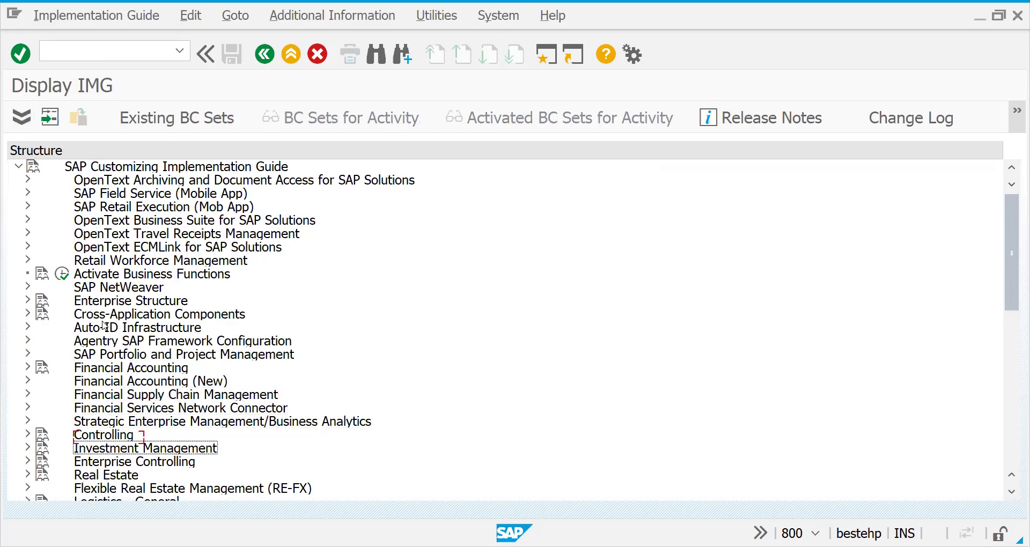
{"action": "key", "text": "Up"}
{"action": "key", "text": "Up"}
{"action": "key", "text": "Up"}
{"action": "key", "text": "Right"}
{"action": "key", "text": "Down"}
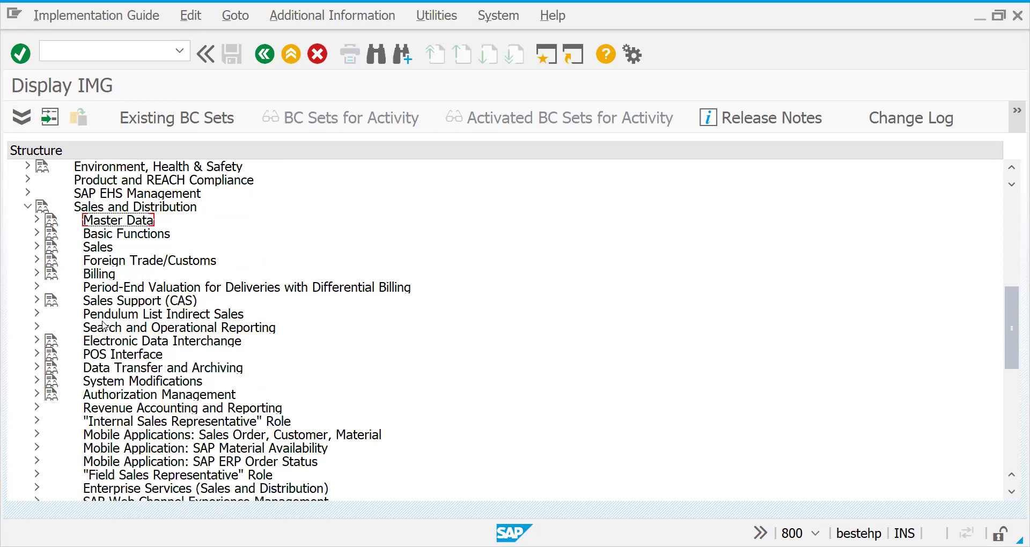
{"action": "key", "text": "Down"}
Step: Expand Business Partners > Contact Person and execute Define Standard Departments
{"action": "key", "text": "Down"}
{"action": "key", "text": "Up"}
{"action": "key", "text": "Up"}
{"action": "key", "text": "Right"}
{"action": "key", "text": "Down"}
{"action": "key", "text": "Down"}
{"action": "key", "text": "Down"}
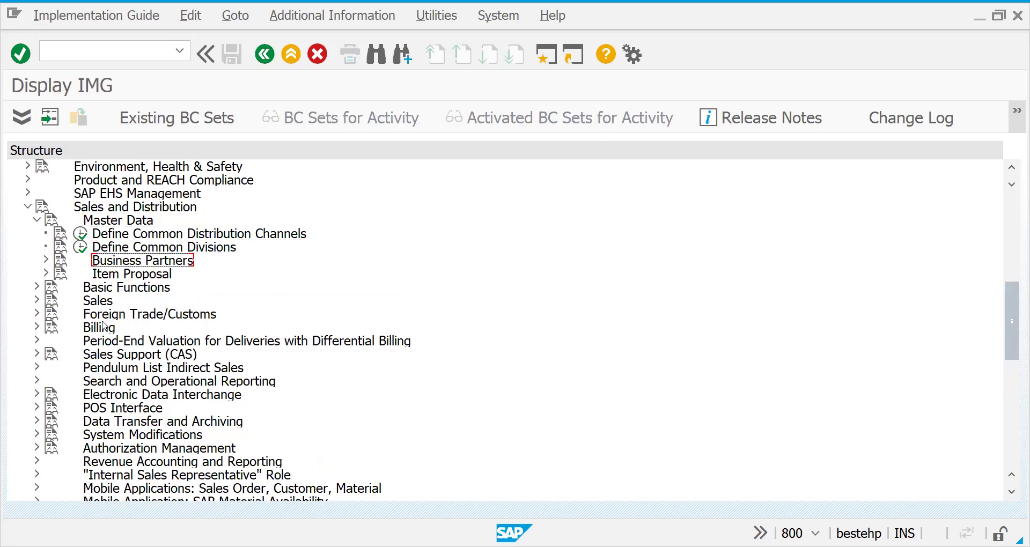
{"action": "key", "text": "Right"}
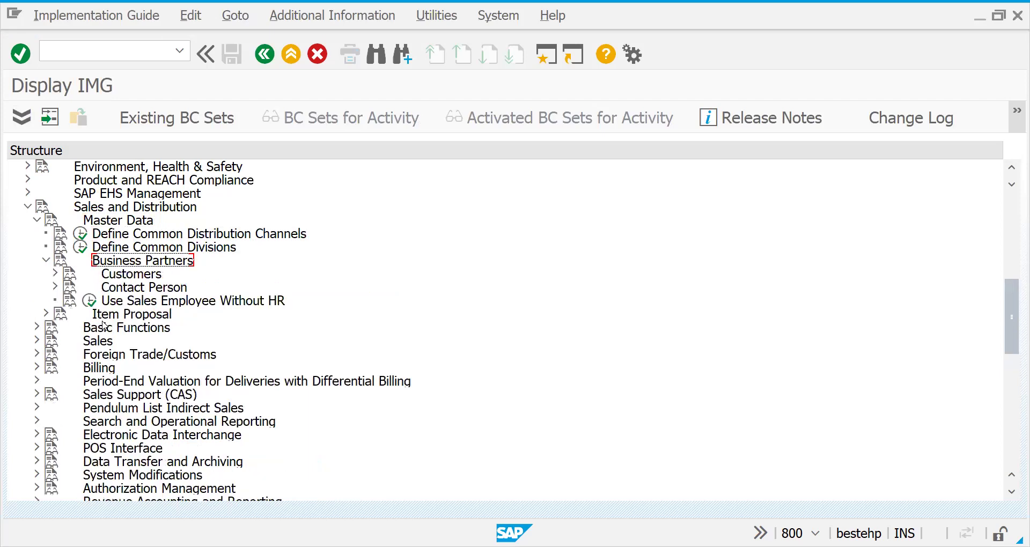
{"action": "key", "text": "Down"}
{"action": "key", "text": "Down"}
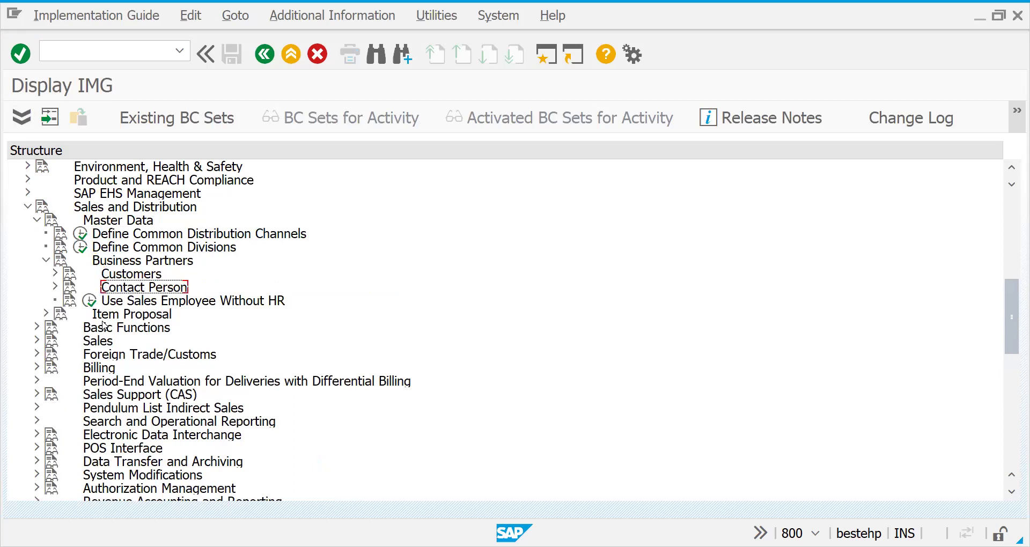
{"action": "key", "text": "Right"}
{"action": "key", "text": "Down"}
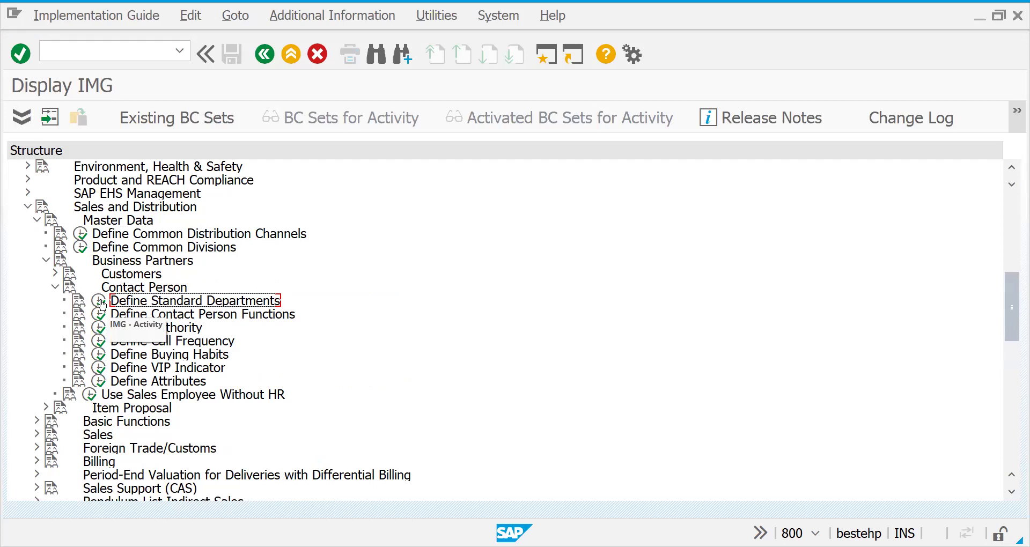
{"action": "left_click", "coordinate": [101, 303]}
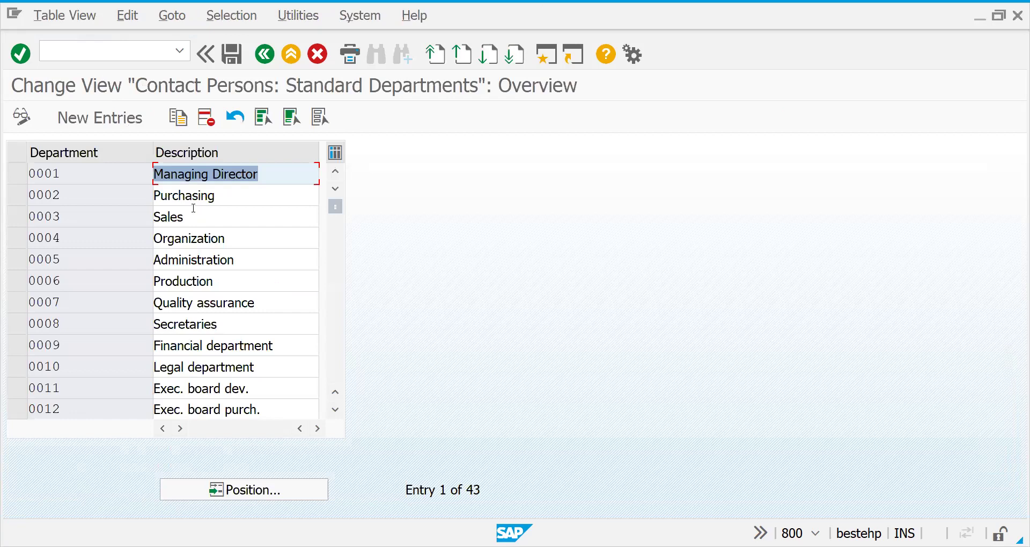
{"action": "left_click", "coordinate": [191, 259]}
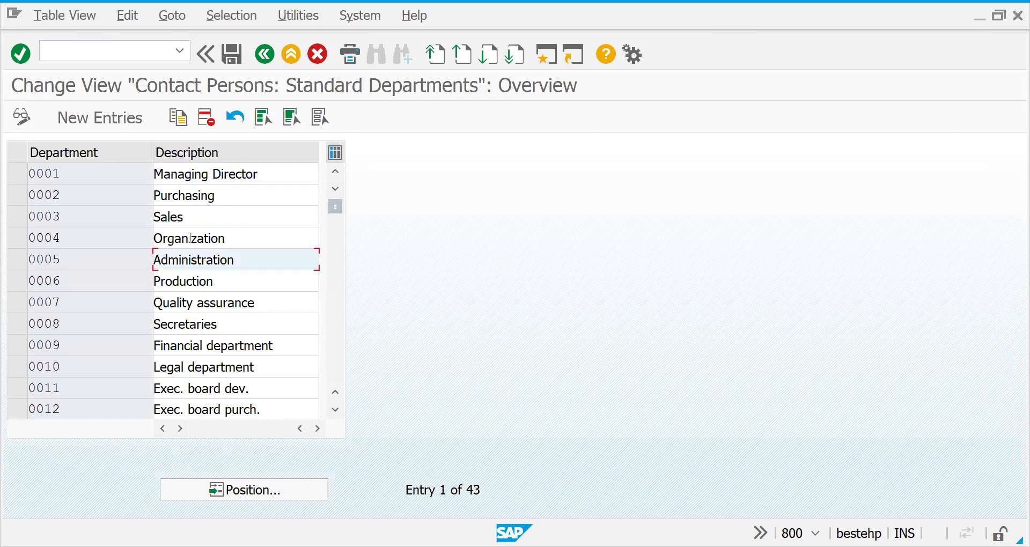
{"action": "left_click", "coordinate": [192, 303]}
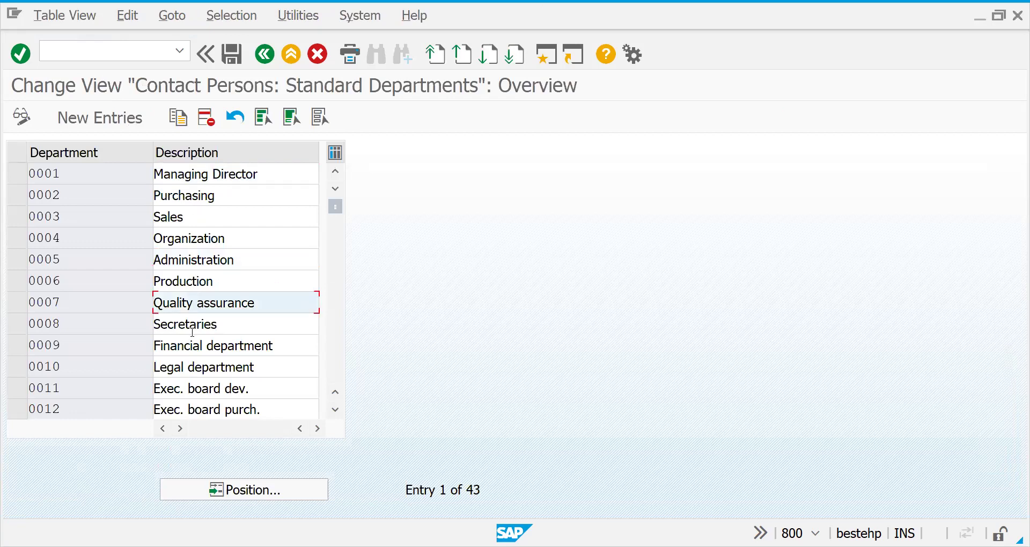
{"action": "left_click", "coordinate": [191, 326]}
{"action": "left_click", "coordinate": [335, 371]}
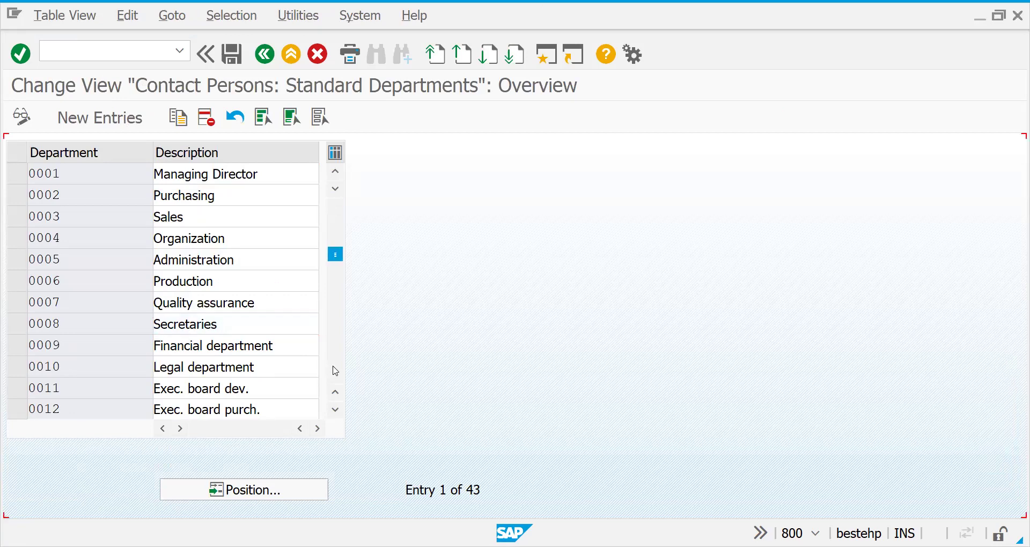
{"action": "left_click", "coordinate": [260, 364]}
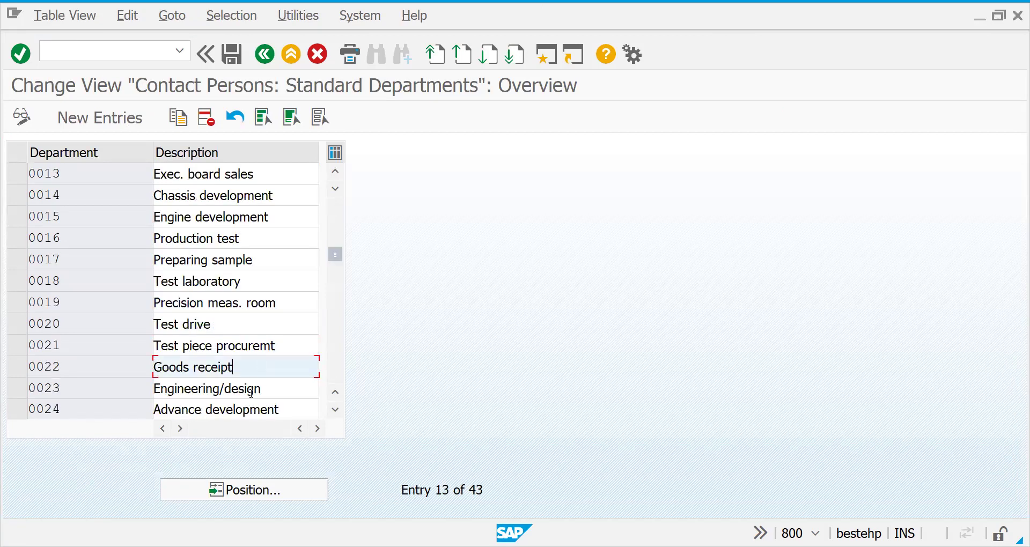
{"action": "left_click", "coordinate": [254, 389]}
{"action": "left_click", "coordinate": [225, 325]}
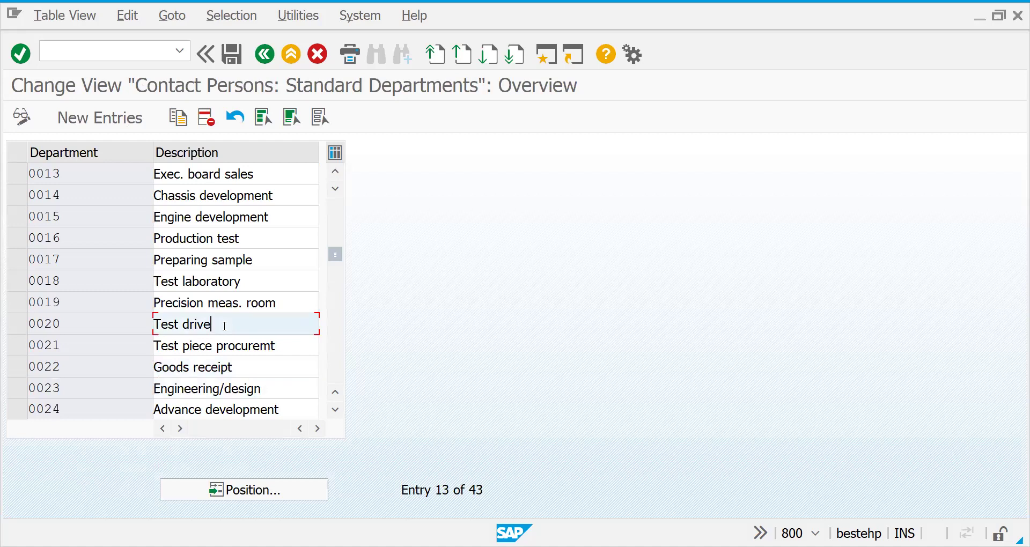
{"action": "left_click_drag", "start_coordinate": [211, 325], "coordinate": [154, 322]}
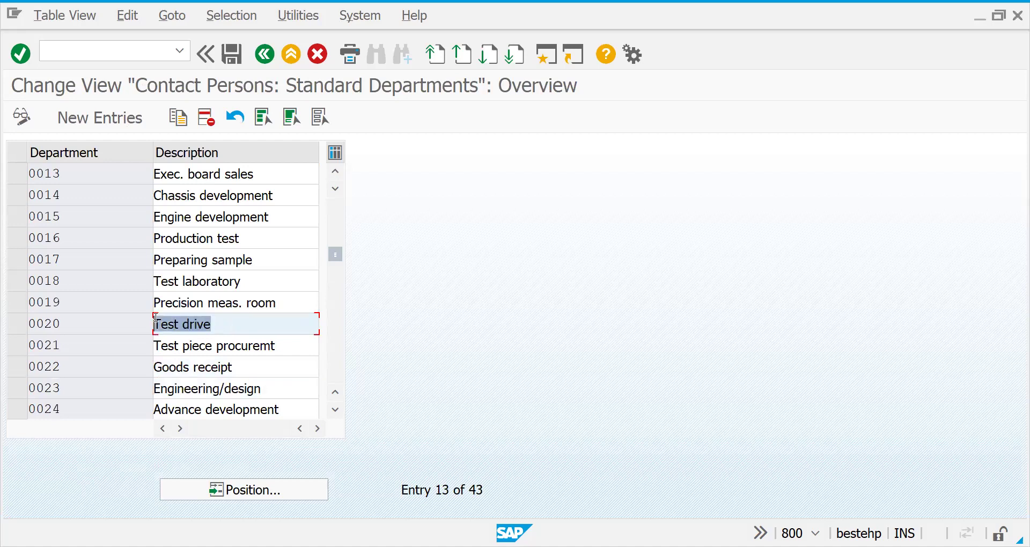
{"action": "left_click", "coordinate": [97, 327]}
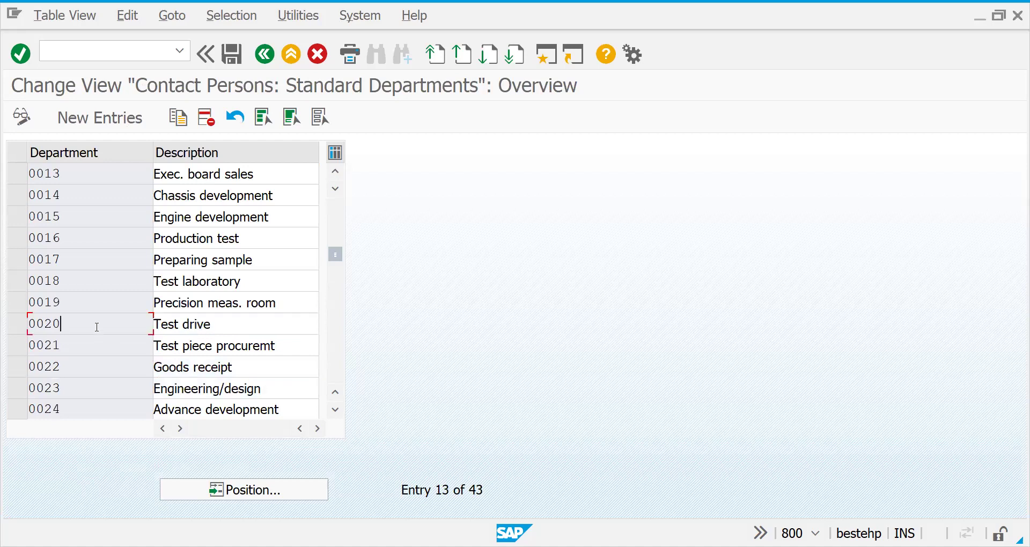
{"action": "left_click_drag", "start_coordinate": [60, 322], "coordinate": [36, 323]}
{"action": "left_click", "coordinate": [68, 321]}
{"action": "left_click_drag", "start_coordinate": [74, 323], "coordinate": [16, 302]}
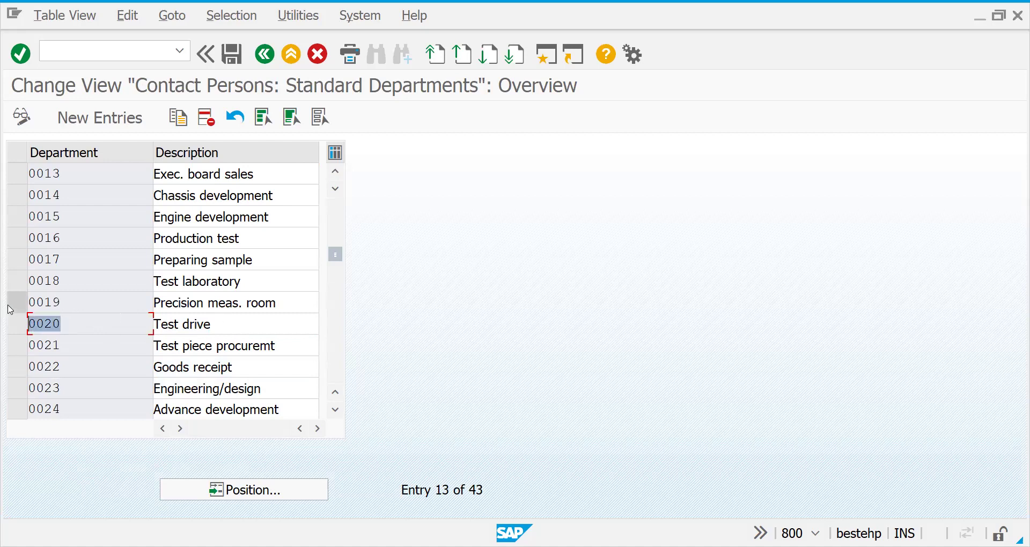
{"action": "left_click", "coordinate": [340, 370]}
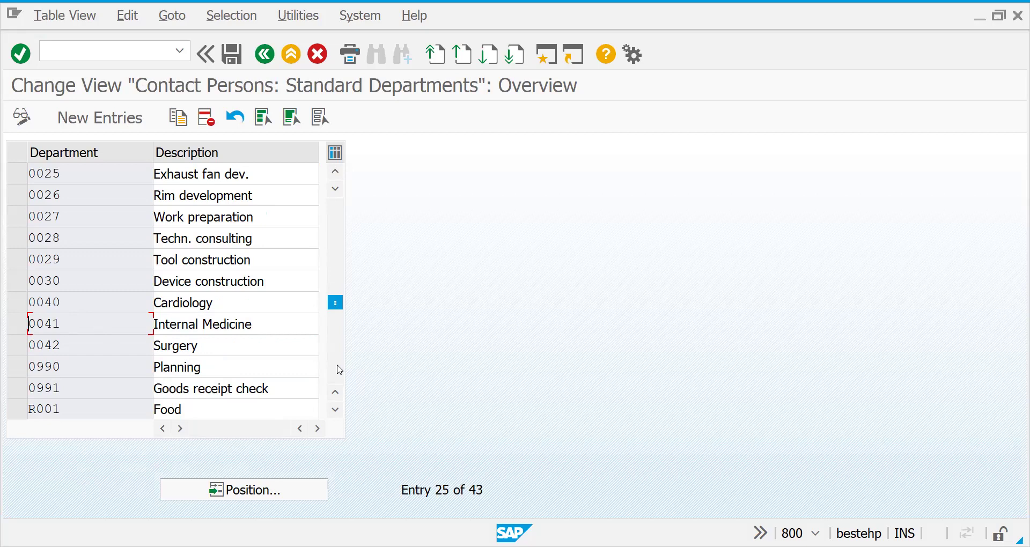
{"action": "left_click", "coordinate": [223, 349]}
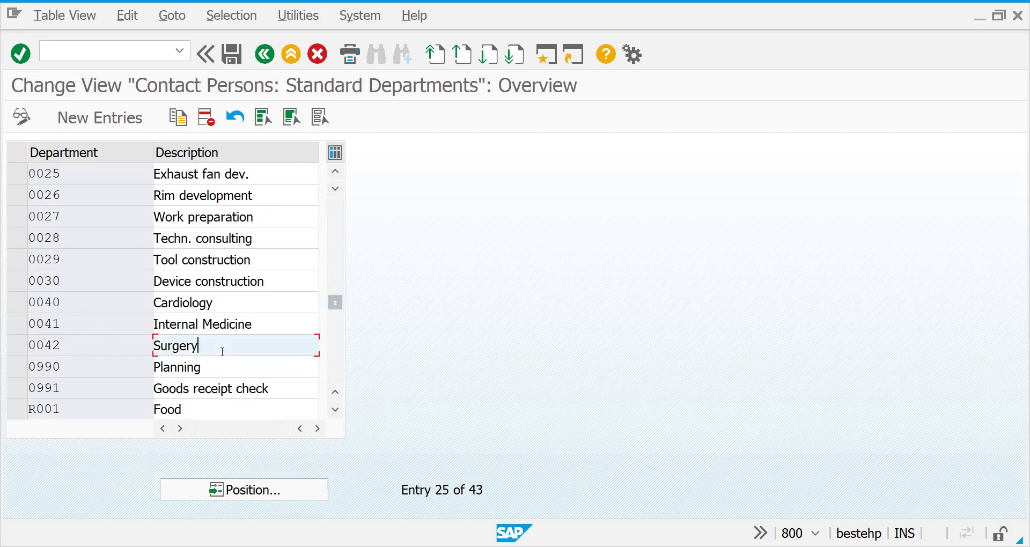
{"action": "left_click", "coordinate": [223, 370]}
{"action": "left_click", "coordinate": [336, 380]}
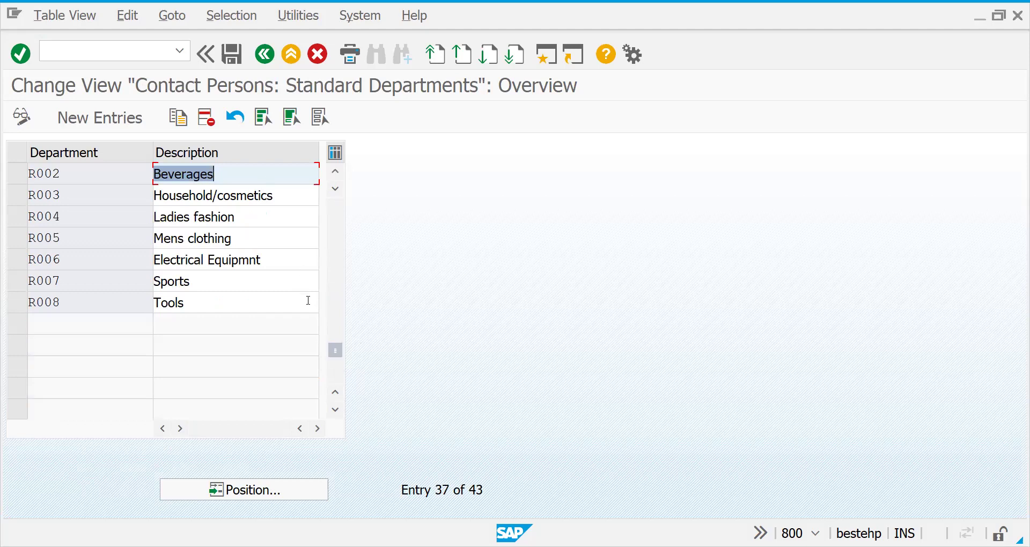
{"action": "left_click_drag", "start_coordinate": [335, 356], "coordinate": [331, 183]}
Step: Add new departments D001 'MANAGER-SALES' and D002 'FI MANAGER'
{"action": "left_click", "coordinate": [85, 119]}
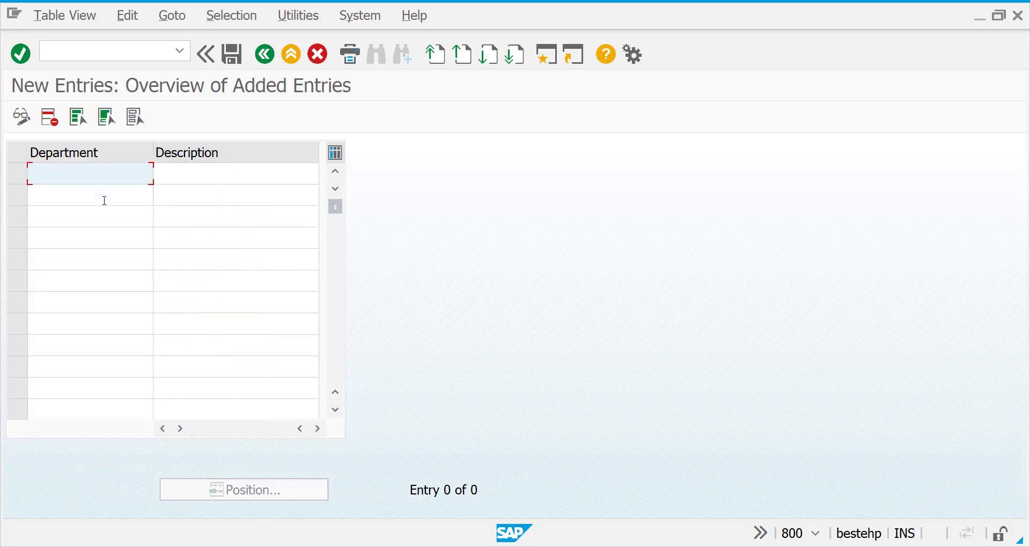
{"action": "type", "text": "D001"}
{"action": "key", "text": "Tab"}
{"action": "type", "text": "M"}
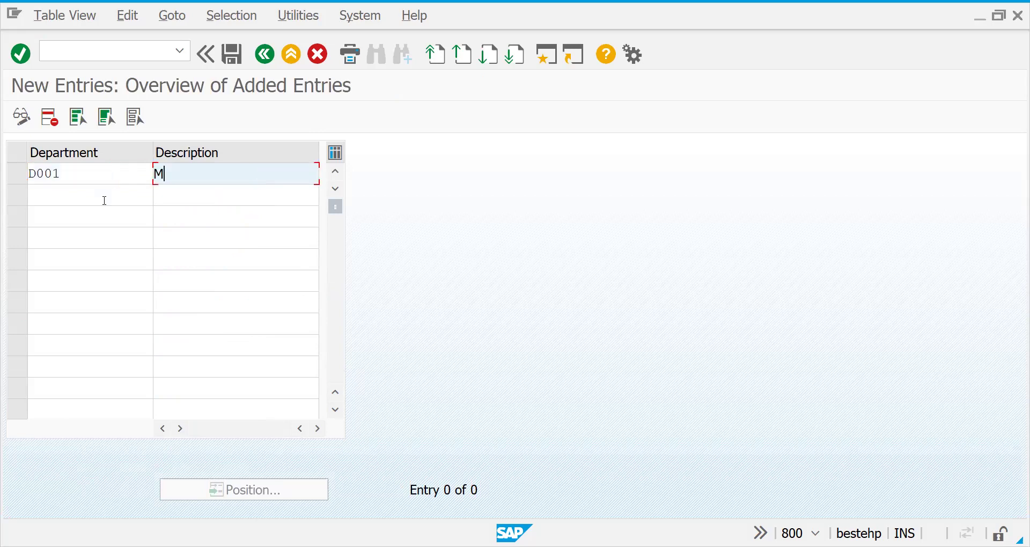
{"action": "type", "text": "ANAGER"}
{"action": "left_click", "coordinate": [82, 194]}
{"action": "type", "text": "D002"}
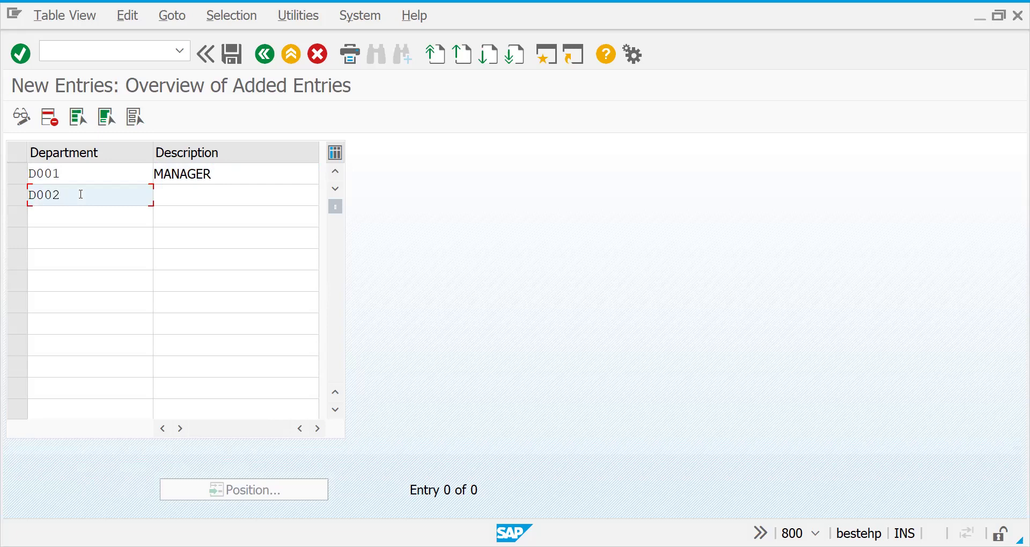
{"action": "key", "text": "Tab"}
{"action": "type", "text": "FI MANAGER"}
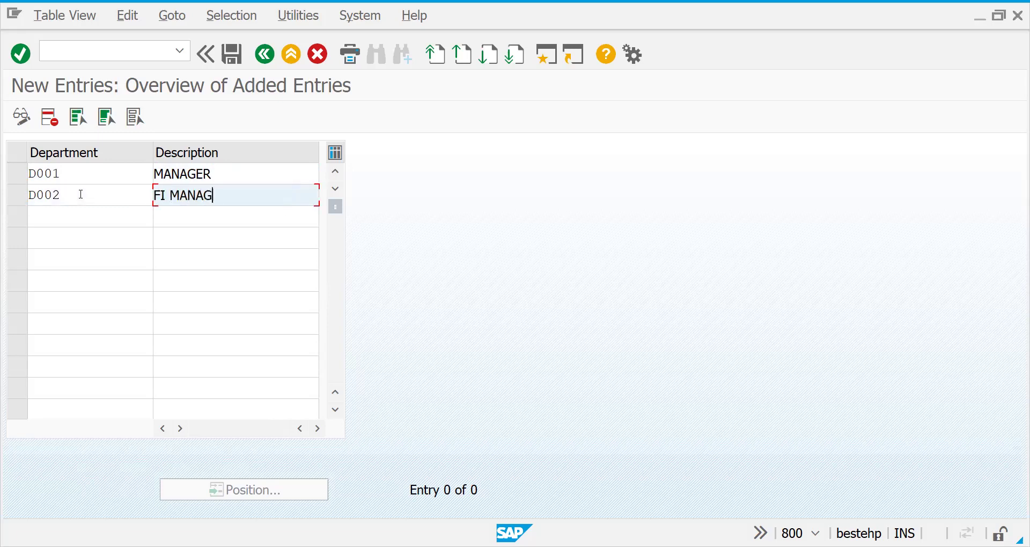
{"action": "left_click", "coordinate": [223, 174]}
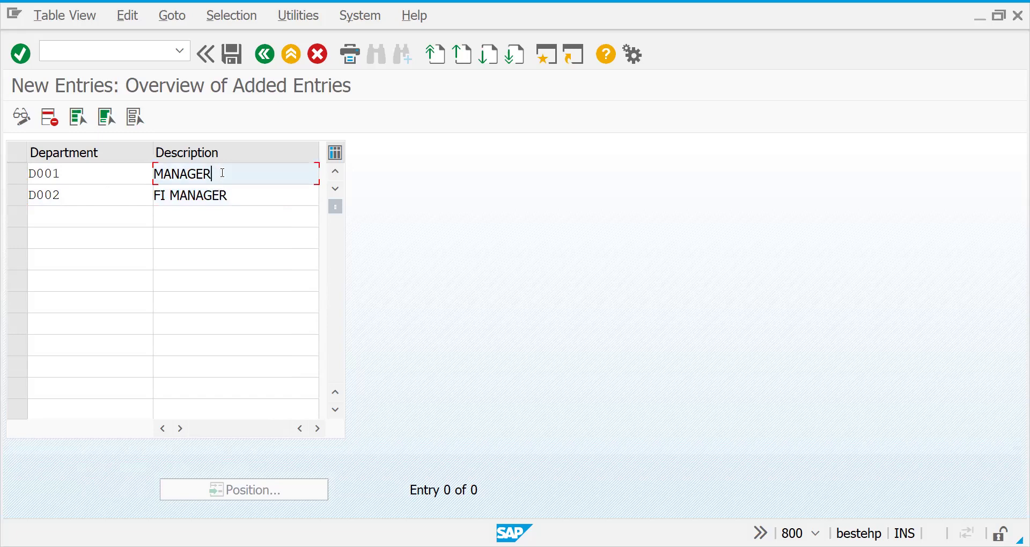
{"action": "type", "text": "-SALES"}
{"action": "key", "text": "Return"}
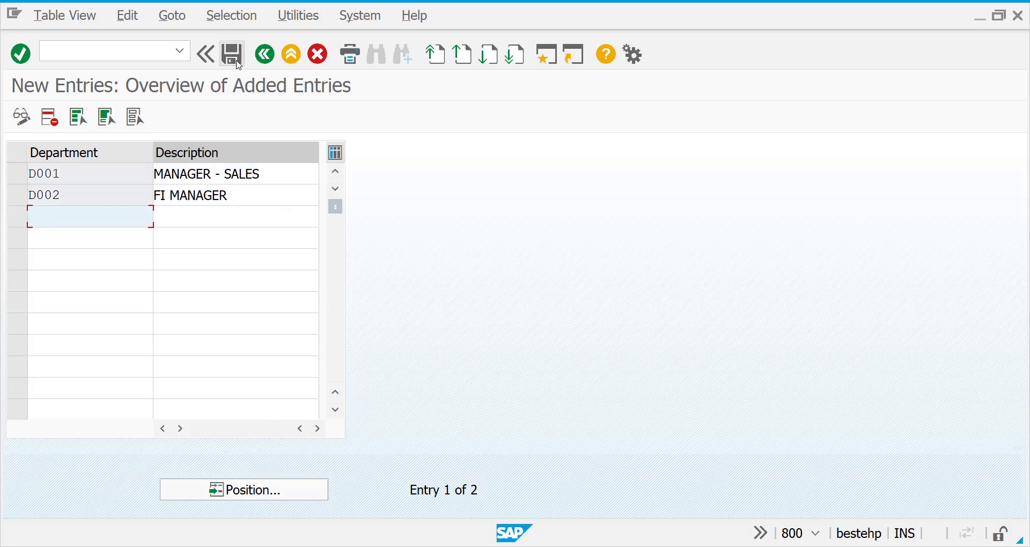
Step: Save the departments under the customizing request and go back to the overview
{"action": "left_click", "coordinate": [231, 52]}
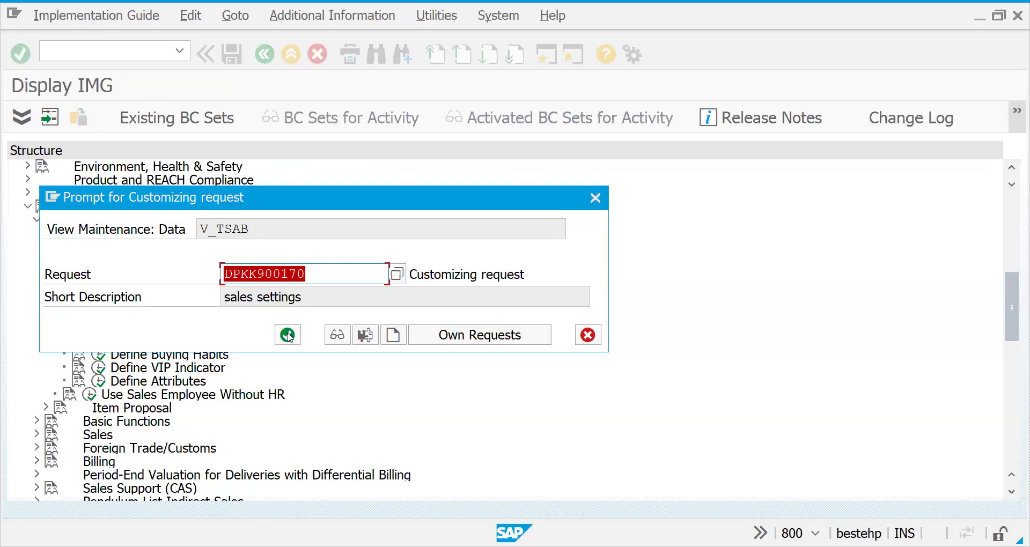
{"action": "left_click", "coordinate": [288, 335]}
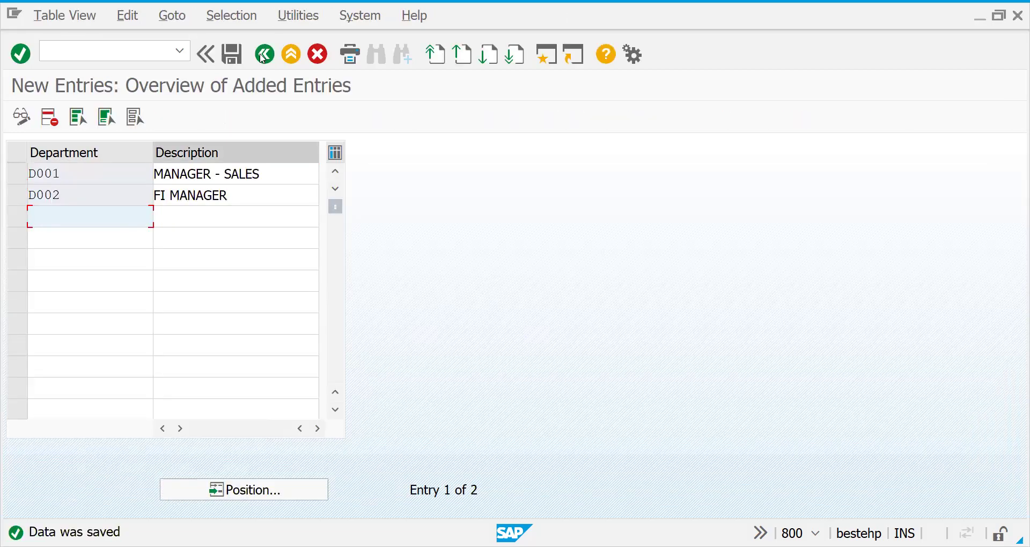
{"action": "left_click", "coordinate": [265, 54]}
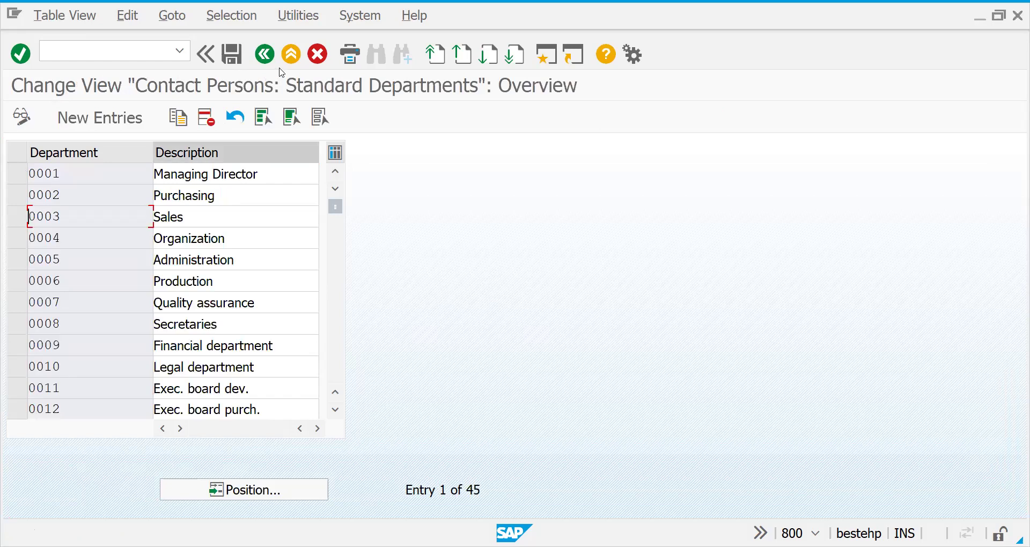
Step: In Define Contact Person Functions, add new functions D1 SALES and D2 FINANCE
{"action": "key", "text": "F3"}
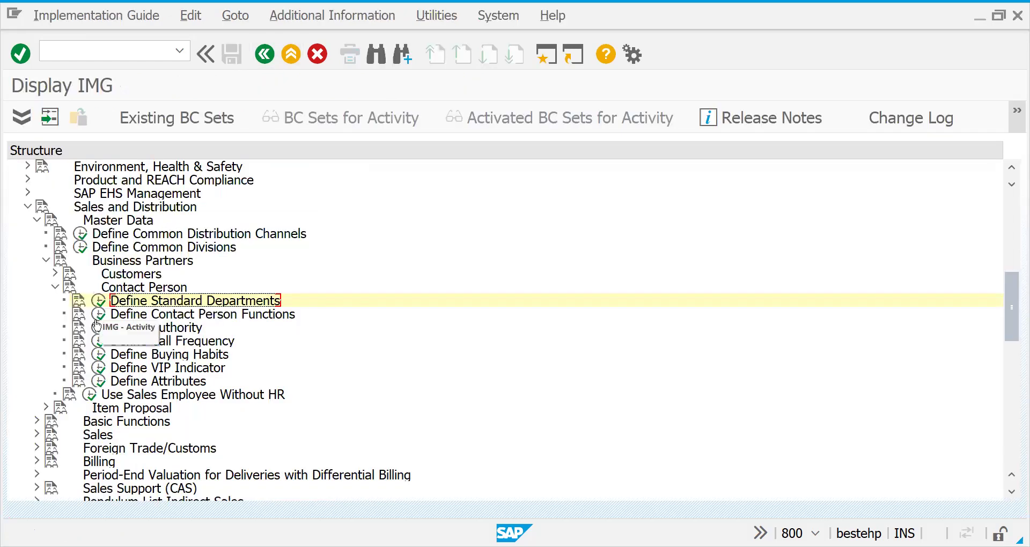
{"action": "left_click", "coordinate": [102, 317]}
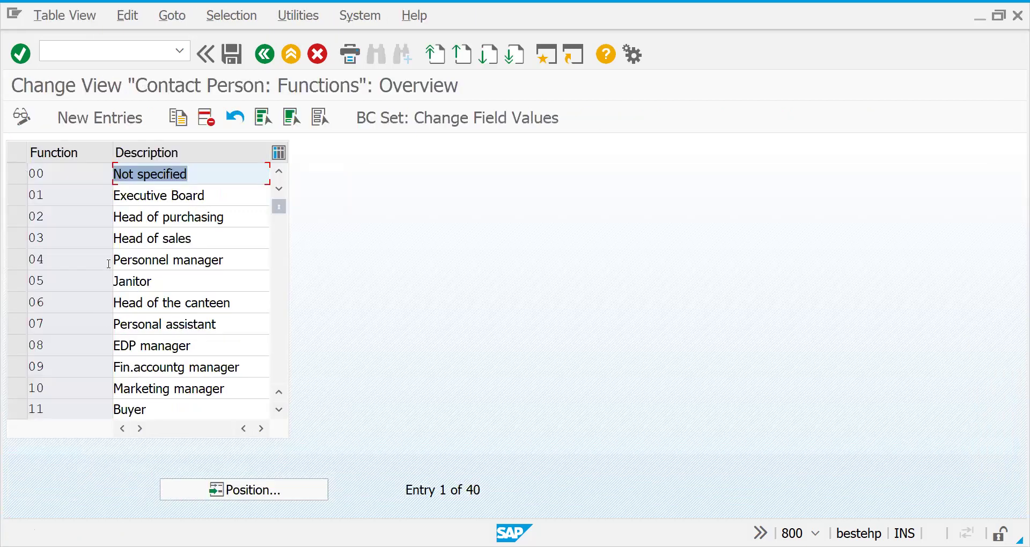
{"action": "left_click", "coordinate": [93, 127]}
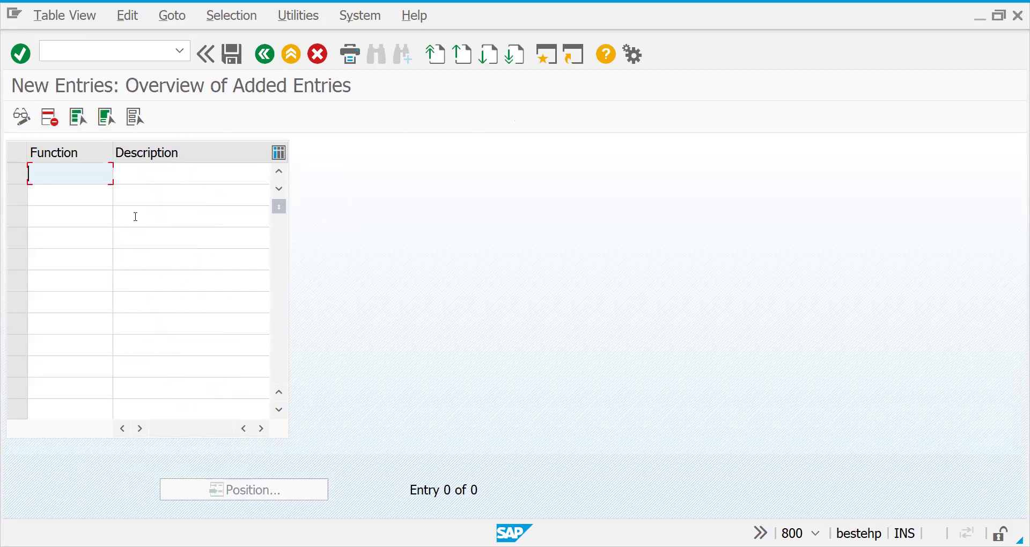
{"action": "type", "text": "D1"}
{"action": "key", "text": "Tab"}
{"action": "type", "text": "SALES"}
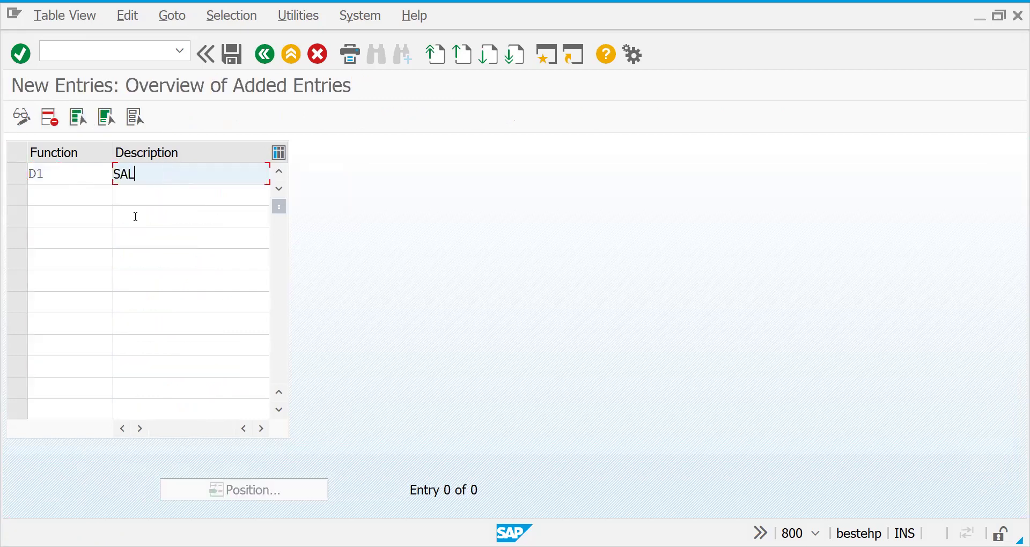
{"action": "left_click", "coordinate": [72, 197]}
{"action": "type", "text": "D2"}
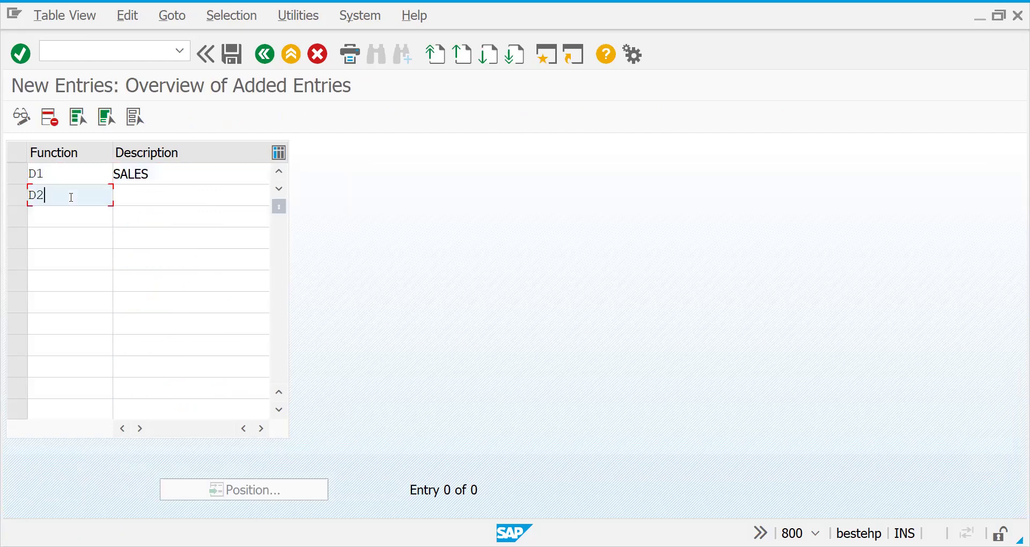
{"action": "key", "text": "Tab"}
{"action": "type", "text": "FINANCE"}
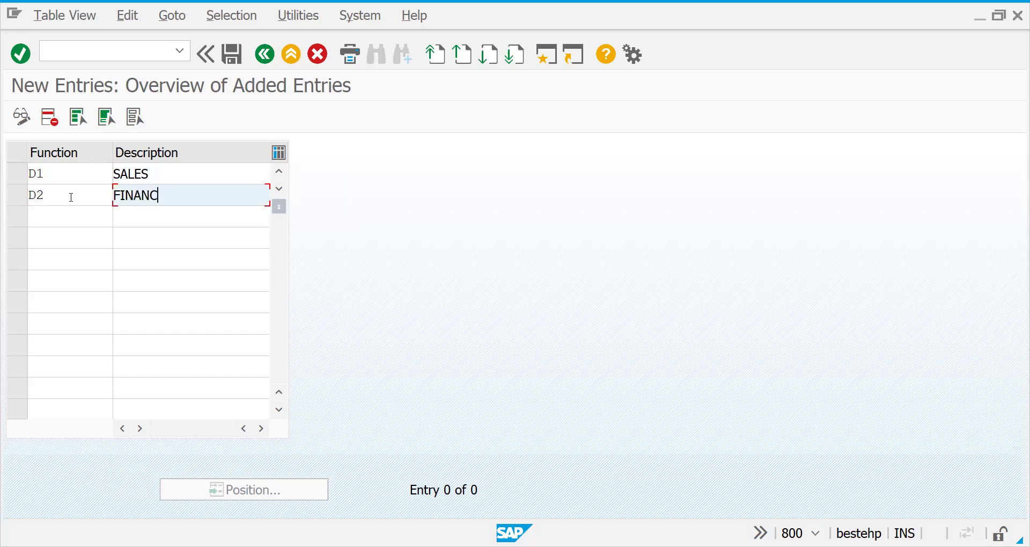
{"action": "key", "text": "Return"}
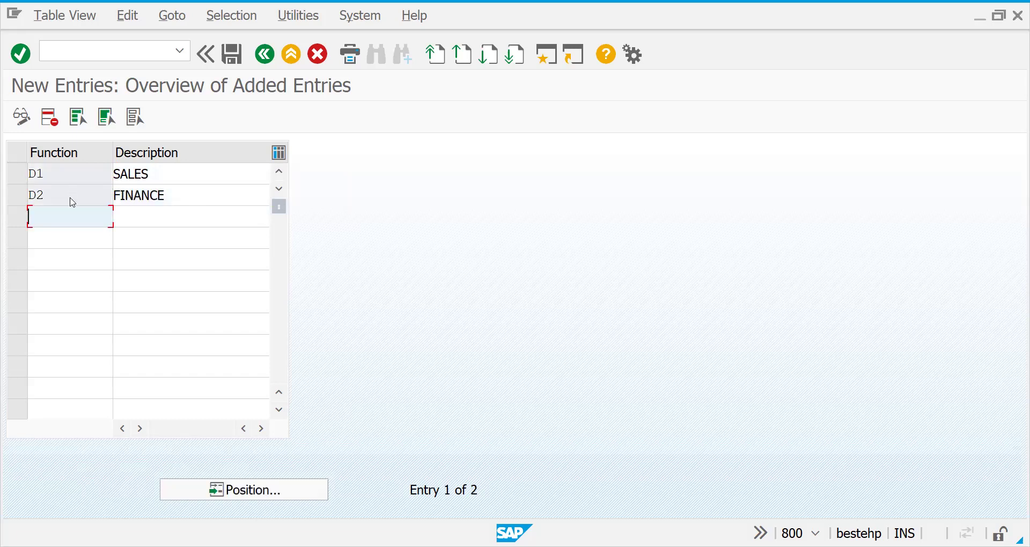
Step: Save the functions under the customizing request and return to the IMG tree
{"action": "key", "text": "ctrl+s"}
{"action": "key", "text": "Return"}
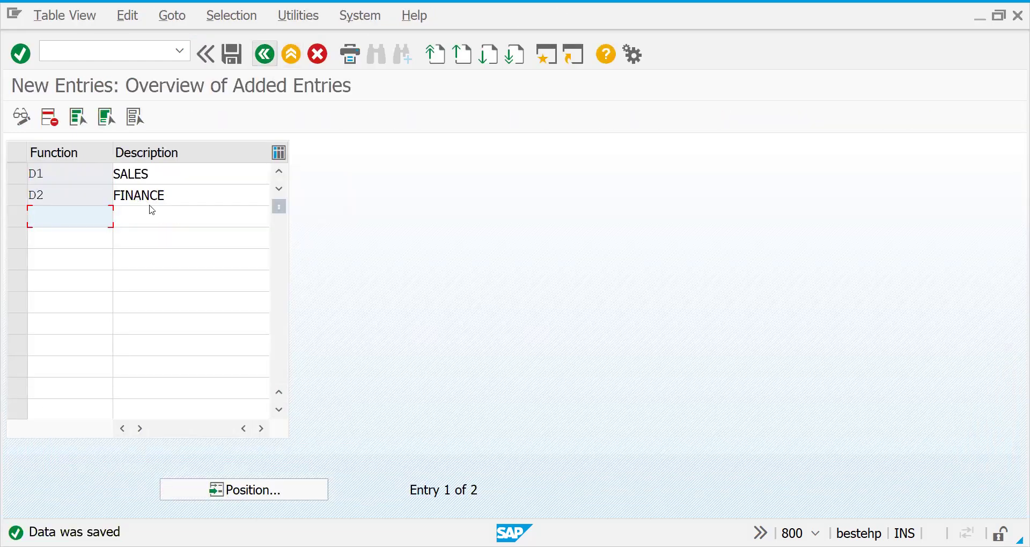
{"action": "left_click", "coordinate": [264, 54]}
{"action": "left_click", "coordinate": [264, 54]}
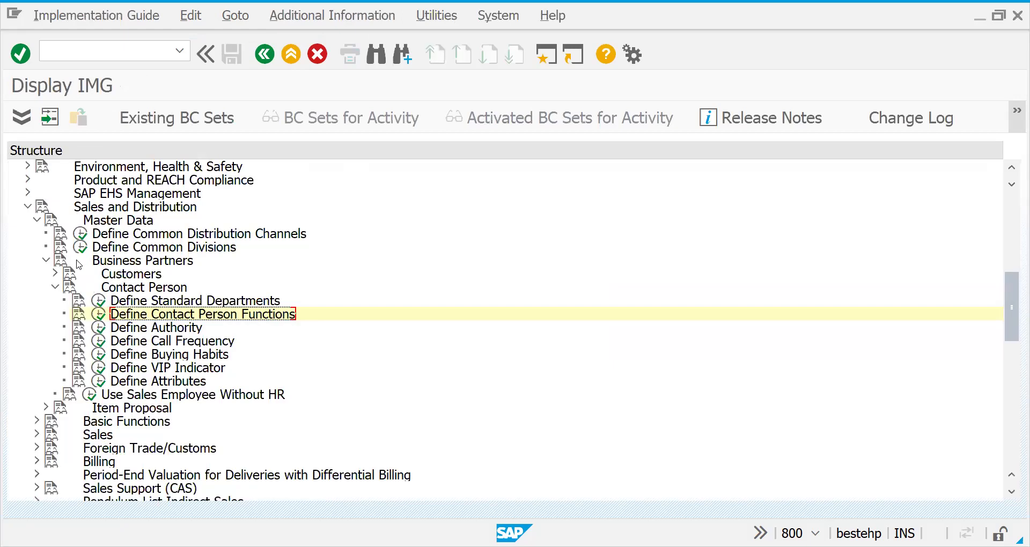
{"action": "left_click", "coordinate": [100, 327]}
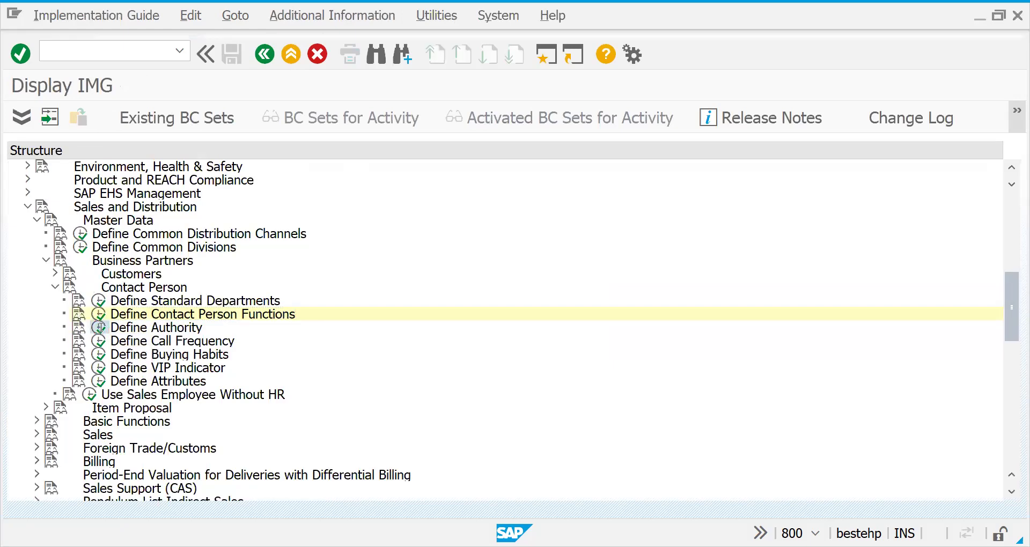
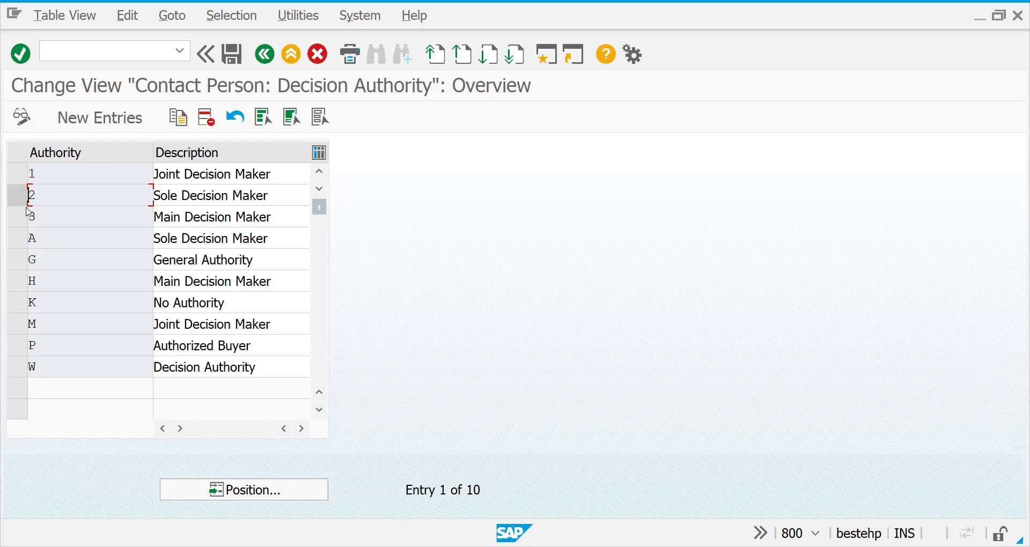
{"action": "left_click", "coordinate": [58, 257]}
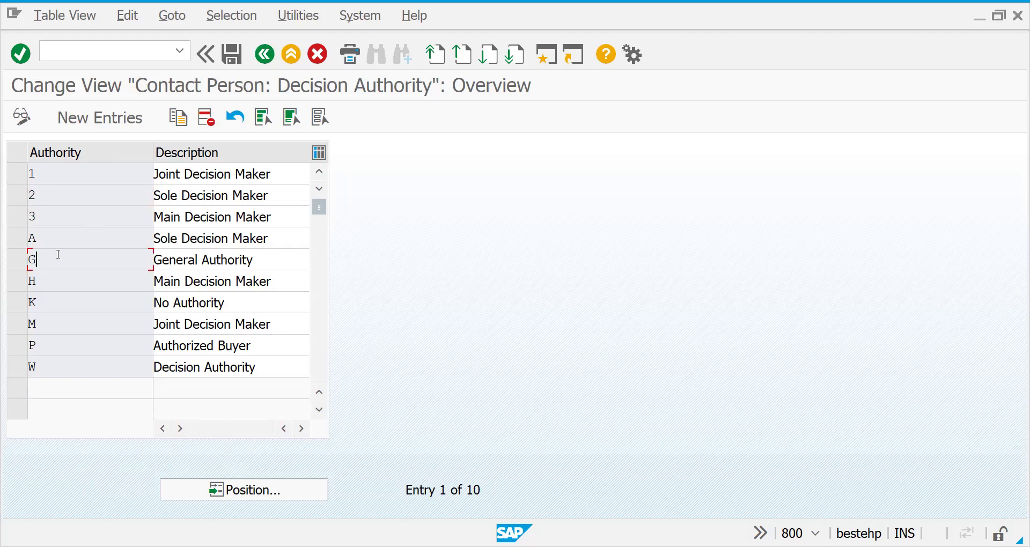
{"action": "left_click", "coordinate": [72, 338]}
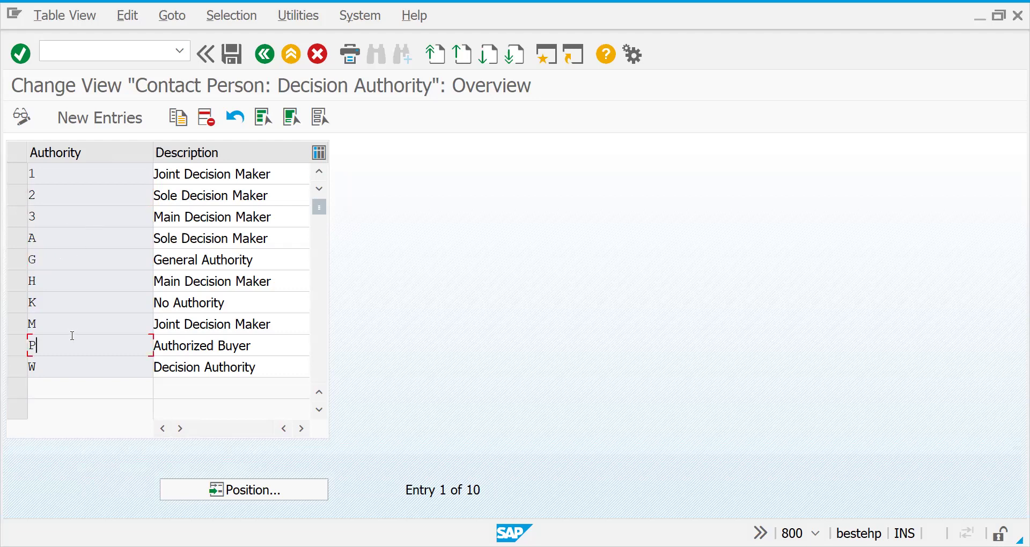
{"action": "left_click", "coordinate": [16, 217]}
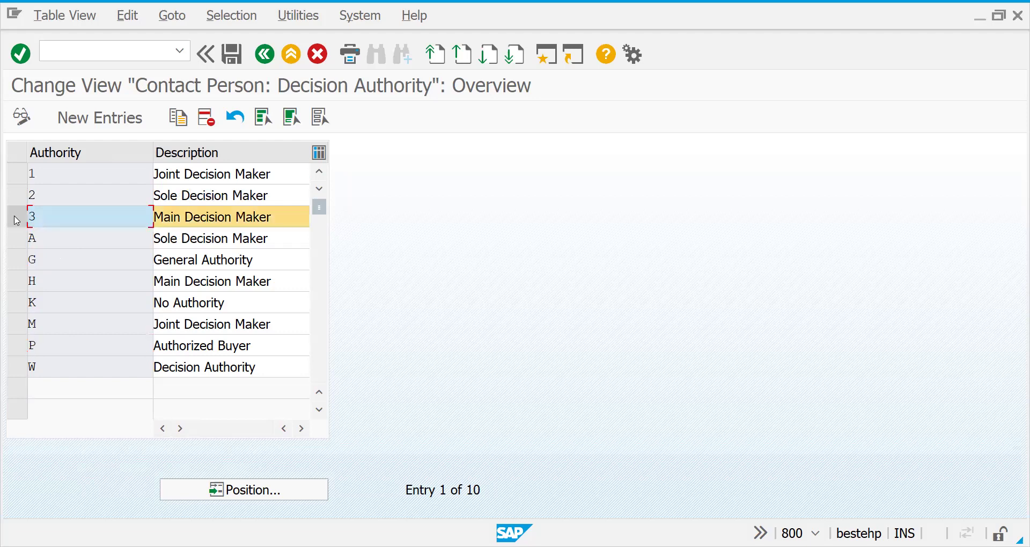
{"action": "left_click", "coordinate": [16, 219]}
{"action": "left_click", "coordinate": [17, 195]}
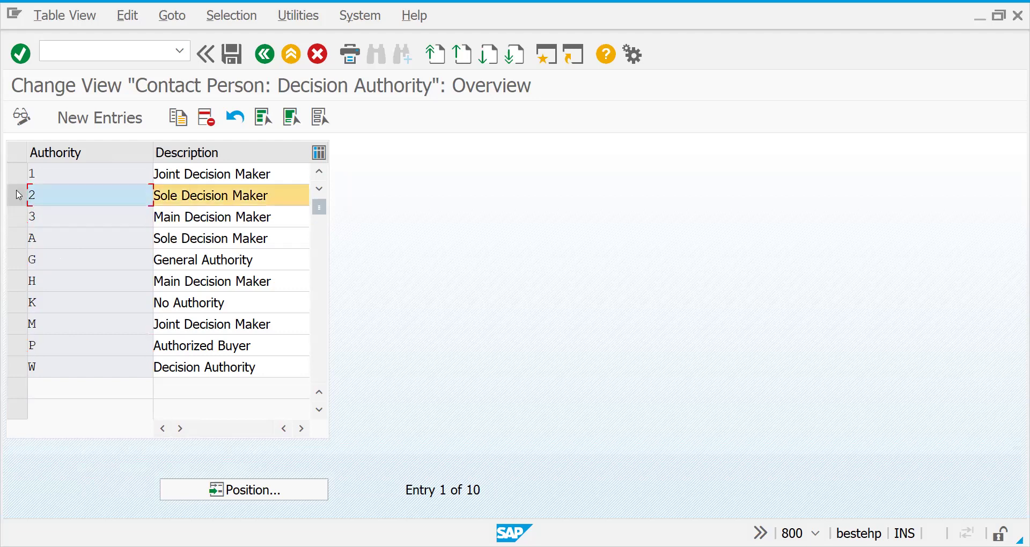
{"action": "left_click", "coordinate": [18, 195]}
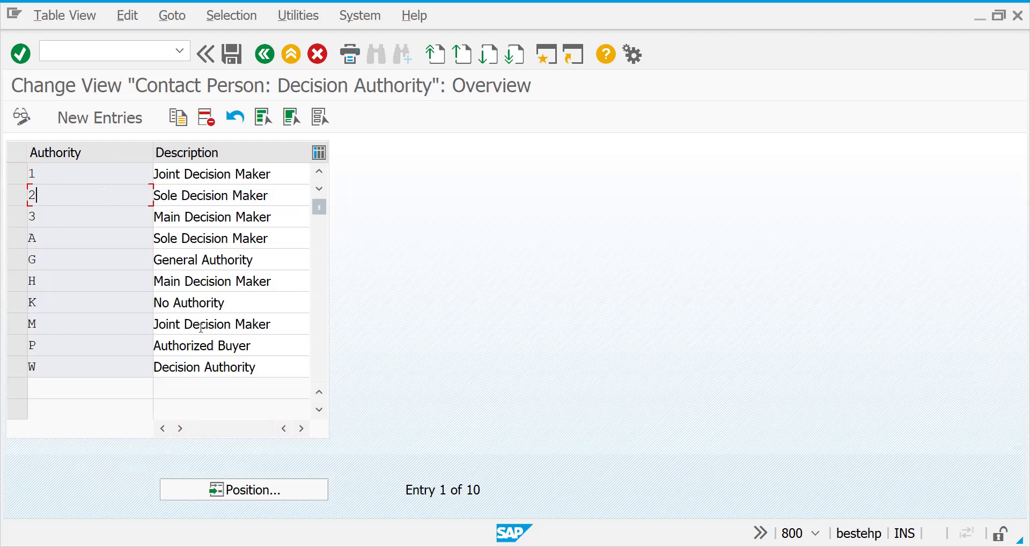
Step: Start a new decision-authority entry with code 9, then discard it and go back to the overview
{"action": "left_click", "coordinate": [66, 118]}
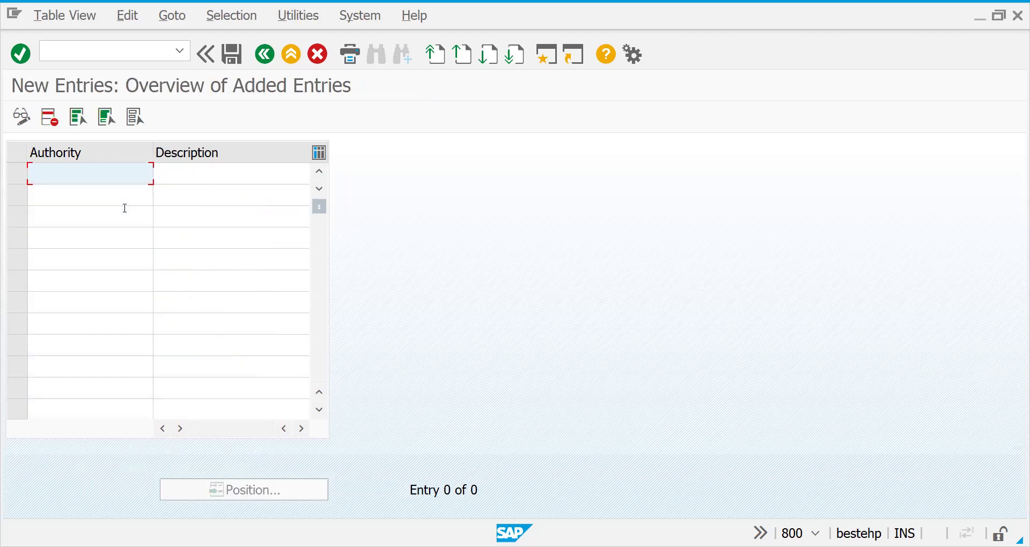
{"action": "type", "text": "9"}
{"action": "key", "text": "BackSpace"}
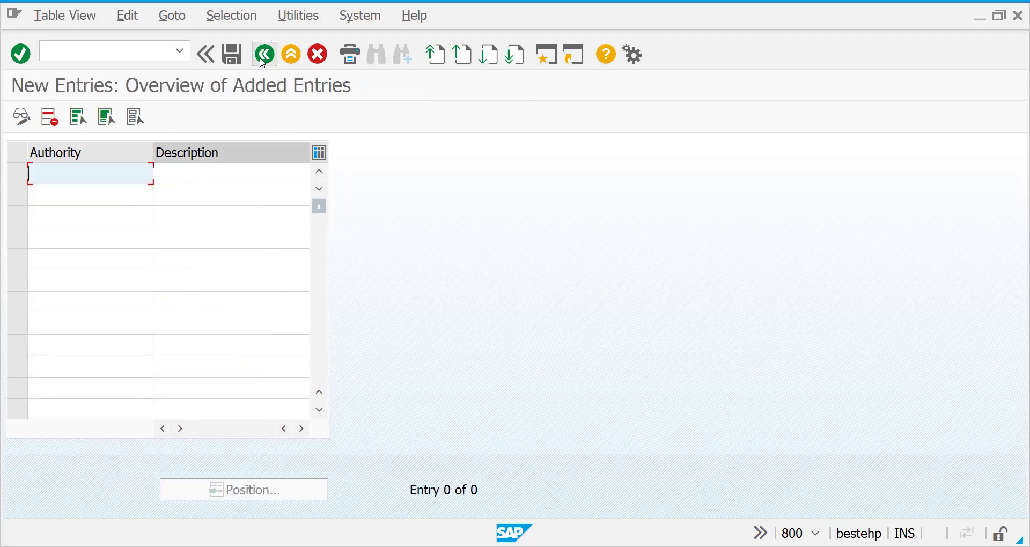
{"action": "left_click", "coordinate": [263, 54]}
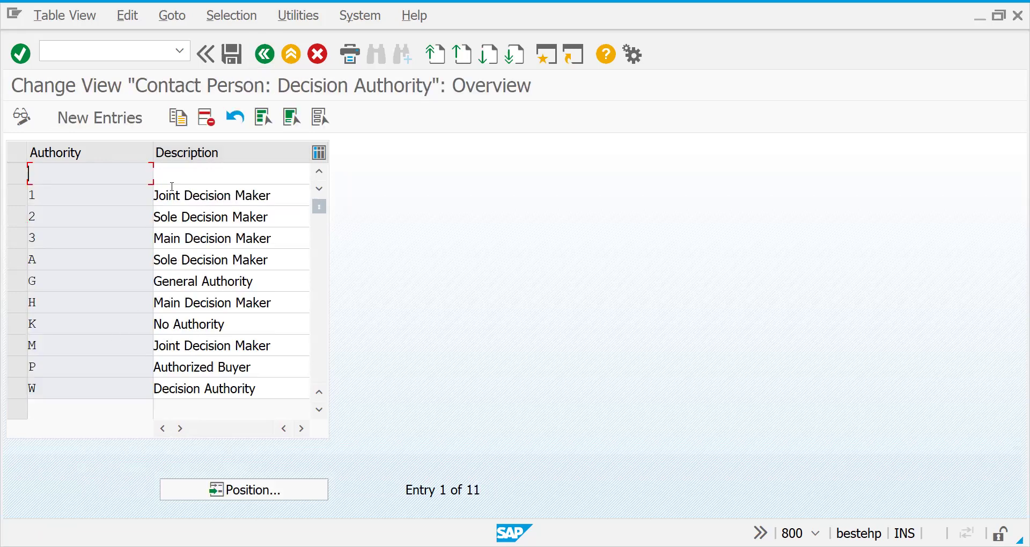
Step: Add decision authority 9 'Company affairs', save it, and return to the configuration tree
{"action": "left_click", "coordinate": [102, 123]}
{"action": "type", "text": "9"}
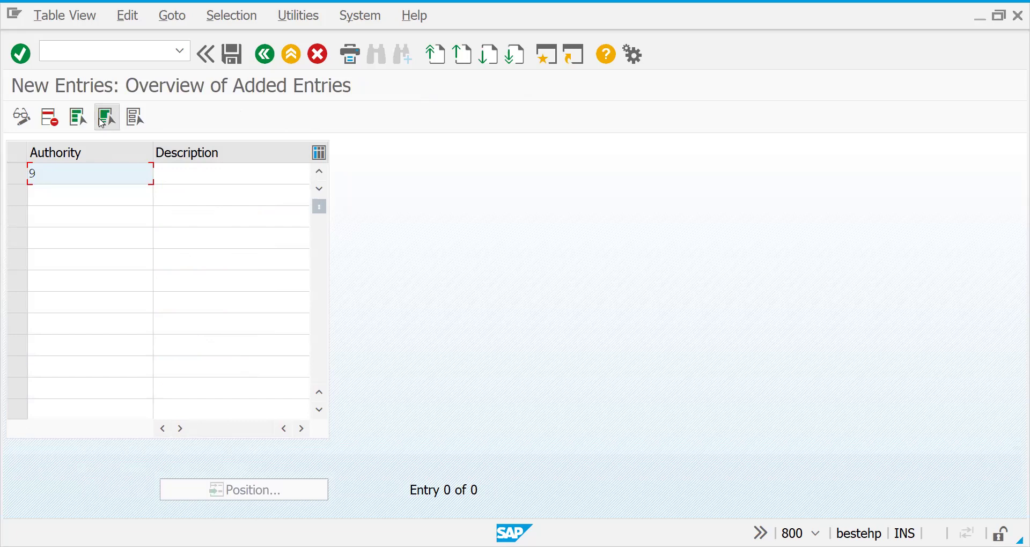
{"action": "key", "text": "Tab"}
{"action": "type", "text": "CO"}
{"action": "key", "text": "BackSpace"}
{"action": "key", "text": "BackSpace"}
{"action": "type", "text": "Compa"}
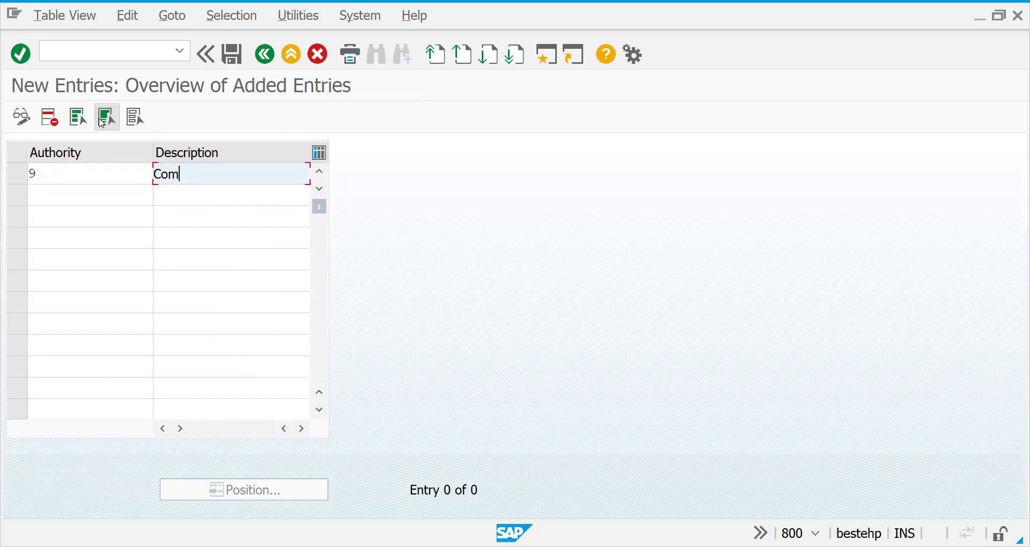
{"action": "type", "text": "ny affairs"}
{"action": "key", "text": "Return"}
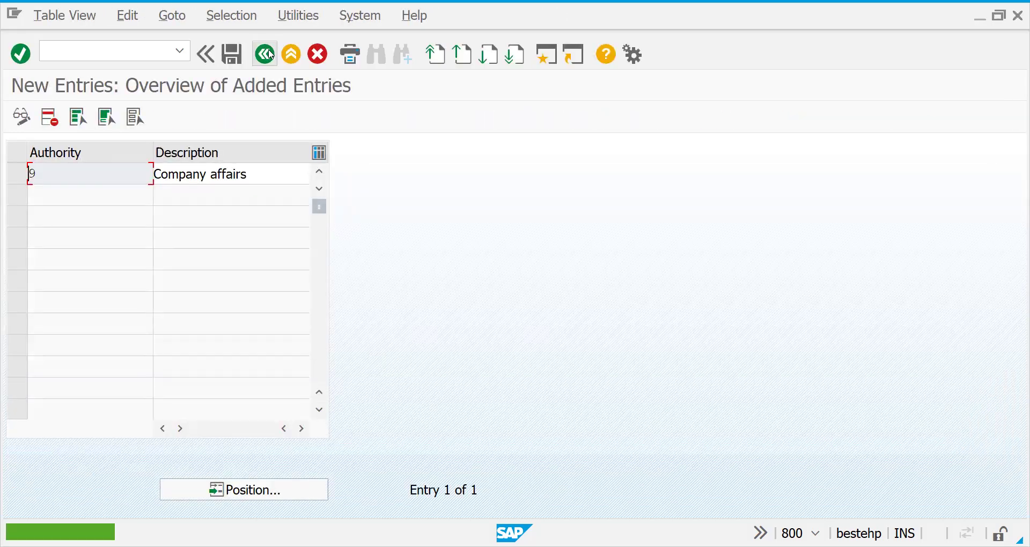
{"action": "left_click", "coordinate": [265, 53]}
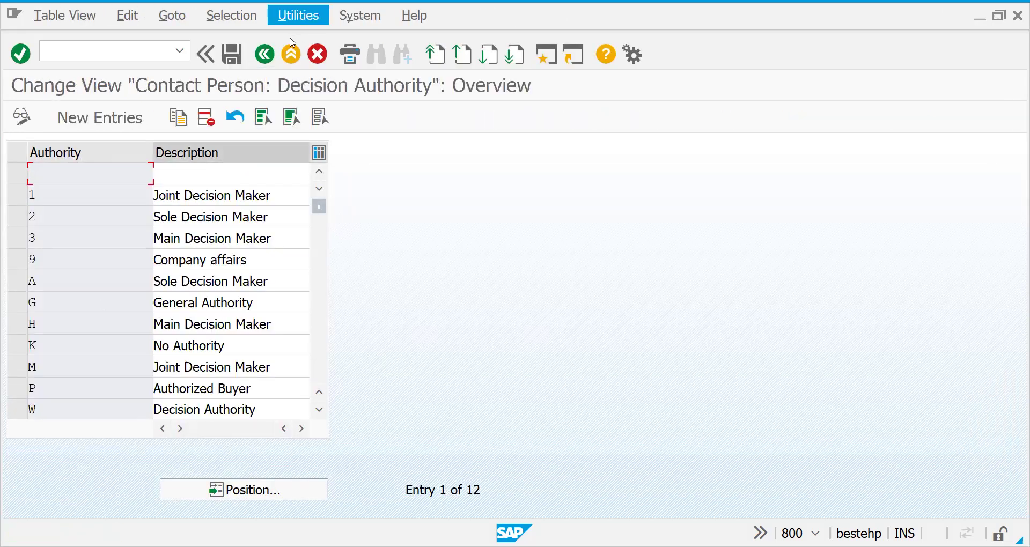
{"action": "left_click", "coordinate": [269, 61]}
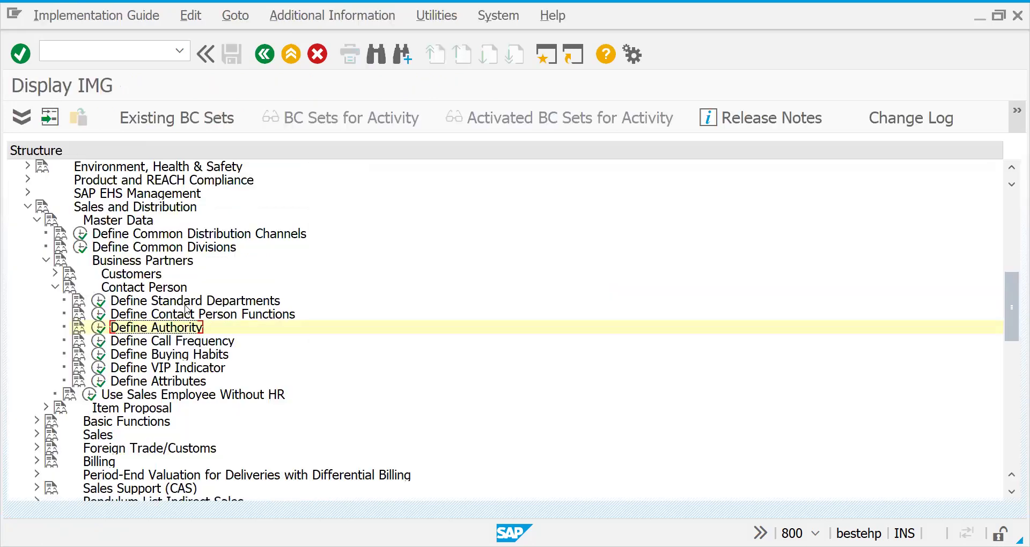
Step: Open Define Call Frequency and review the seven frequencies, from 0001 Weekly through Monthly
{"action": "left_click", "coordinate": [99, 342]}
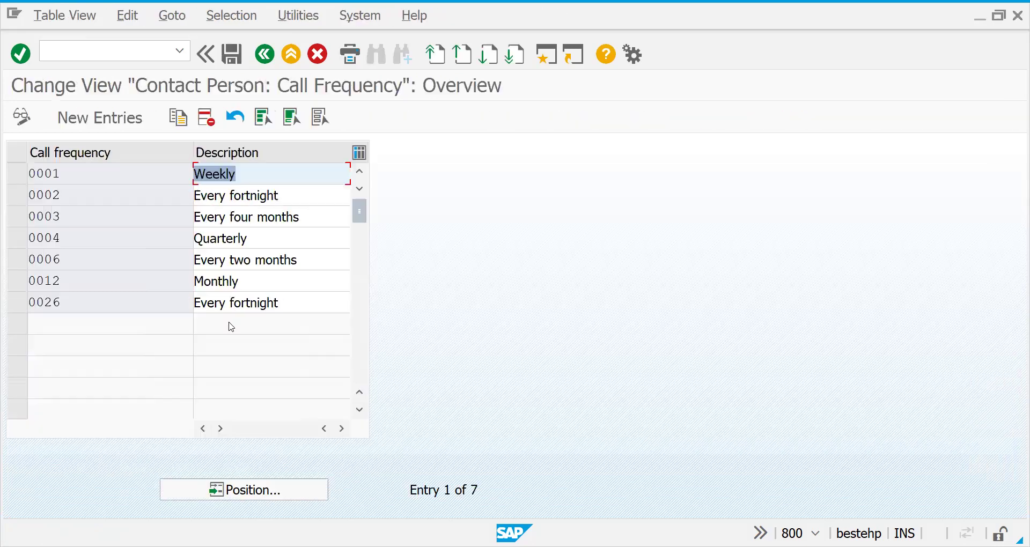
{"action": "left_click", "coordinate": [250, 177]}
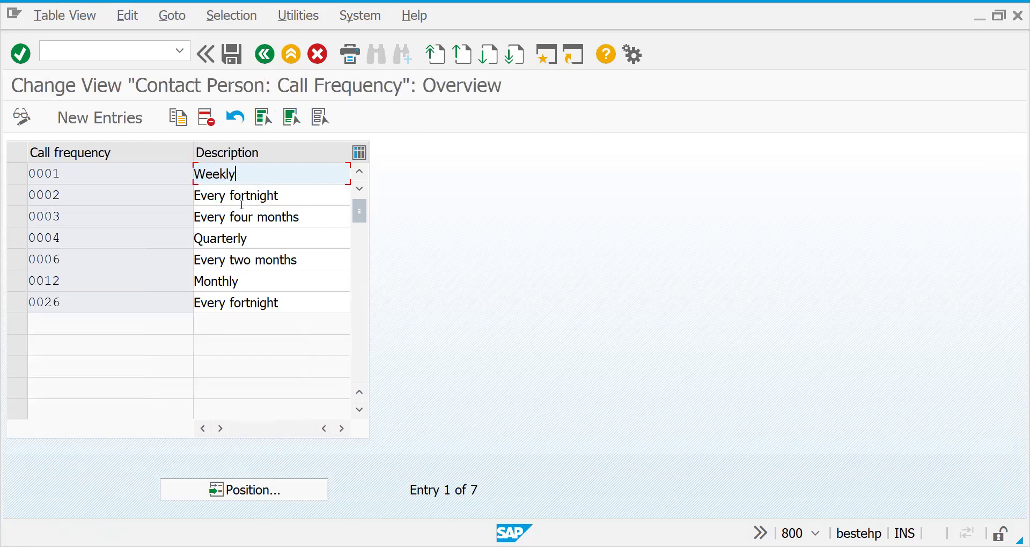
{"action": "left_click", "coordinate": [242, 202]}
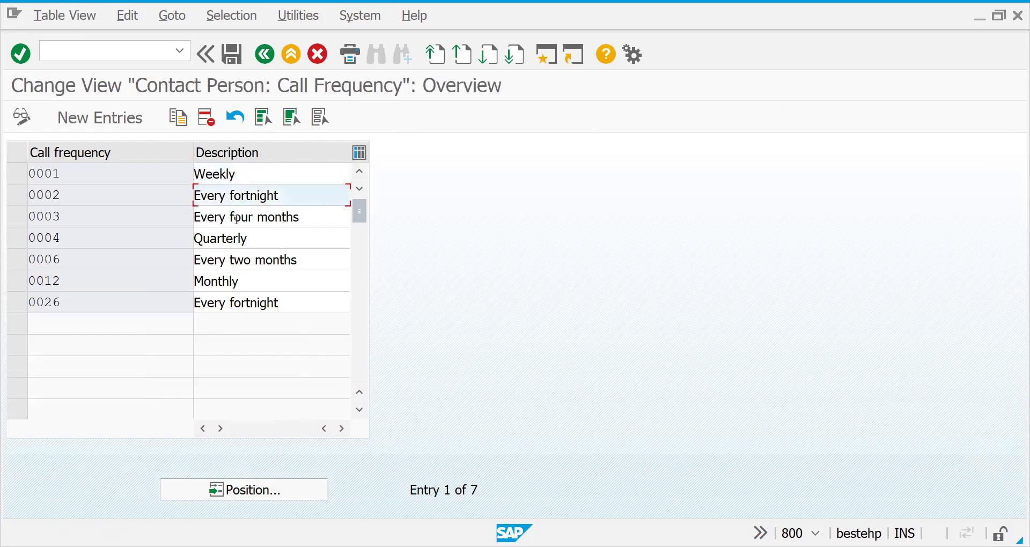
{"action": "left_click", "coordinate": [237, 219]}
{"action": "left_click", "coordinate": [226, 238]}
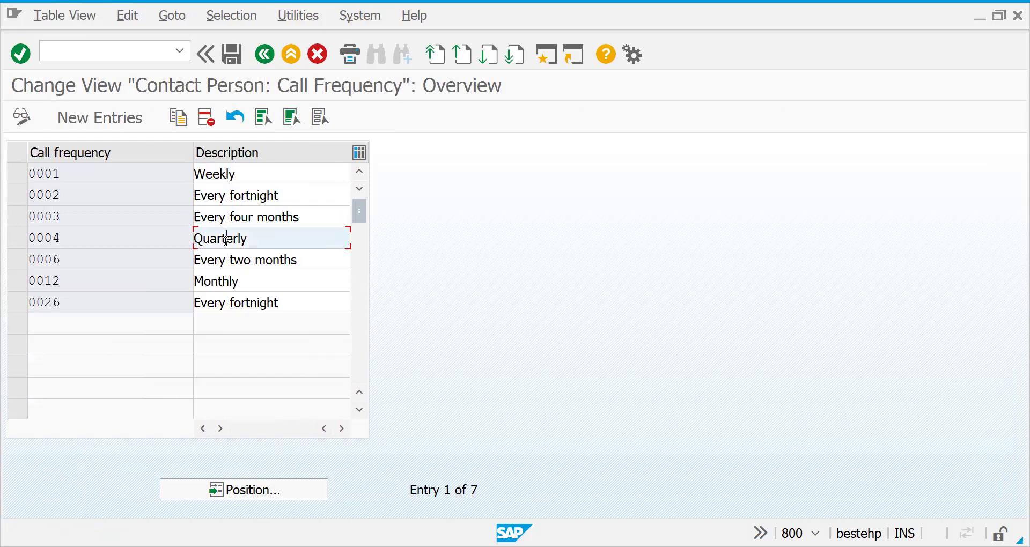
{"action": "left_click", "coordinate": [225, 289]}
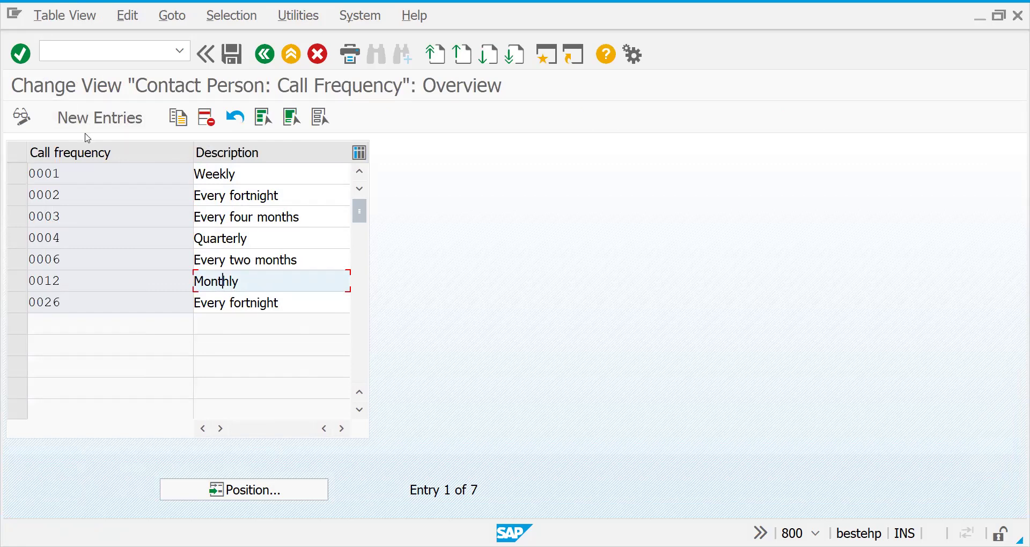
Step: Add call frequency 0009 'for every 5 days', save it under the customizing request, and go back to the tree
{"action": "left_click", "coordinate": [74, 116]}
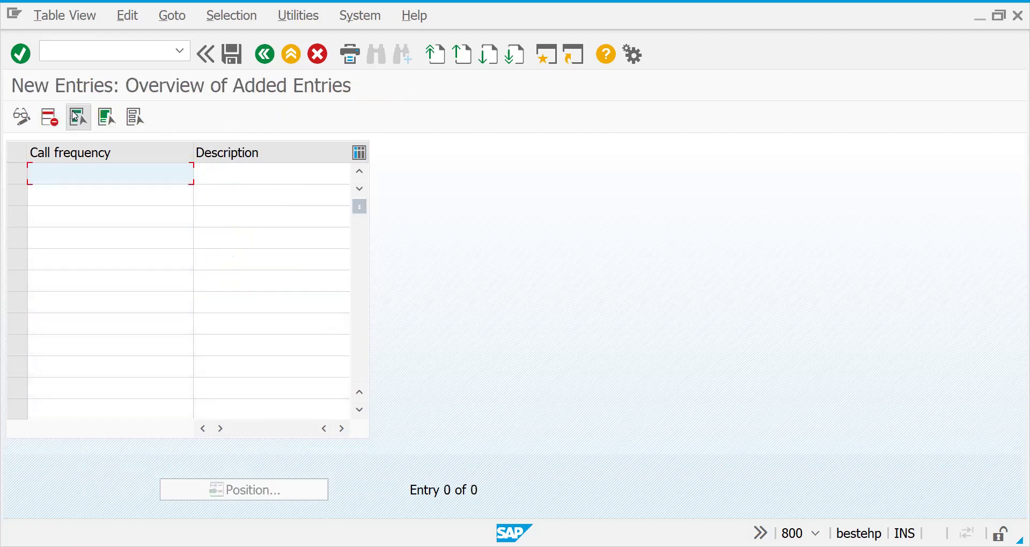
{"action": "type", "text": "0009"}
{"action": "key", "text": "Tab"}
{"action": "type", "text": "for v"}
{"action": "type", "text": "ery"}
{"action": "key", "text": "BackSpace"}
{"action": "key", "text": "BackSpace"}
{"action": "key", "text": "BackSpace"}
{"action": "key", "text": "BackSpace"}
{"action": "type", "text": "every "}
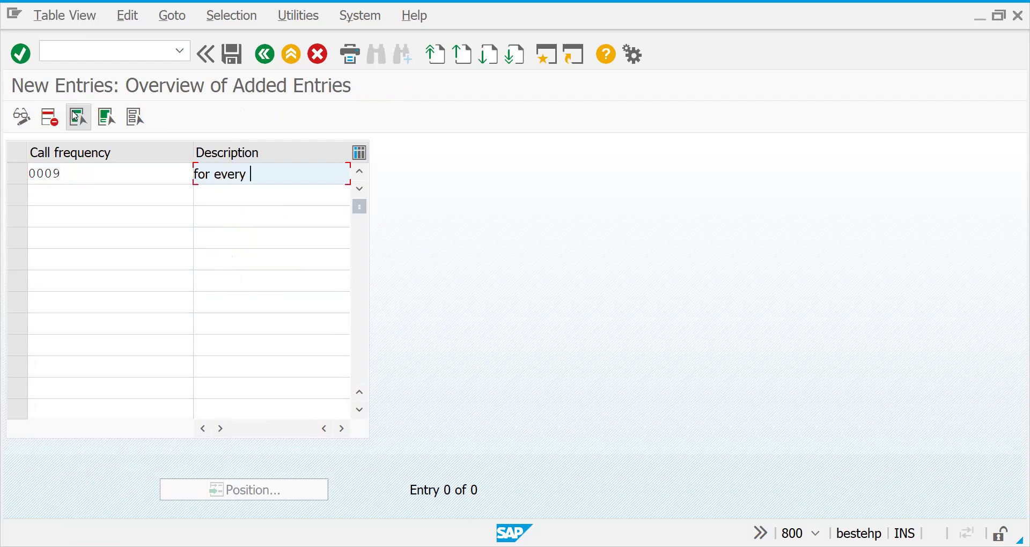
{"action": "type", "text": "5 days"}
{"action": "left_click", "coordinate": [75, 116]}
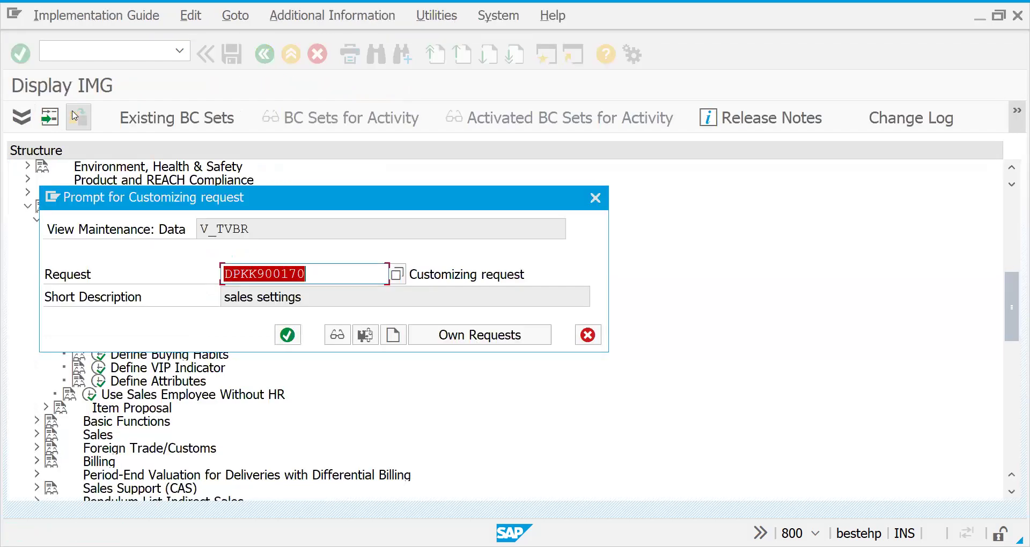
{"action": "key", "text": "Return"}
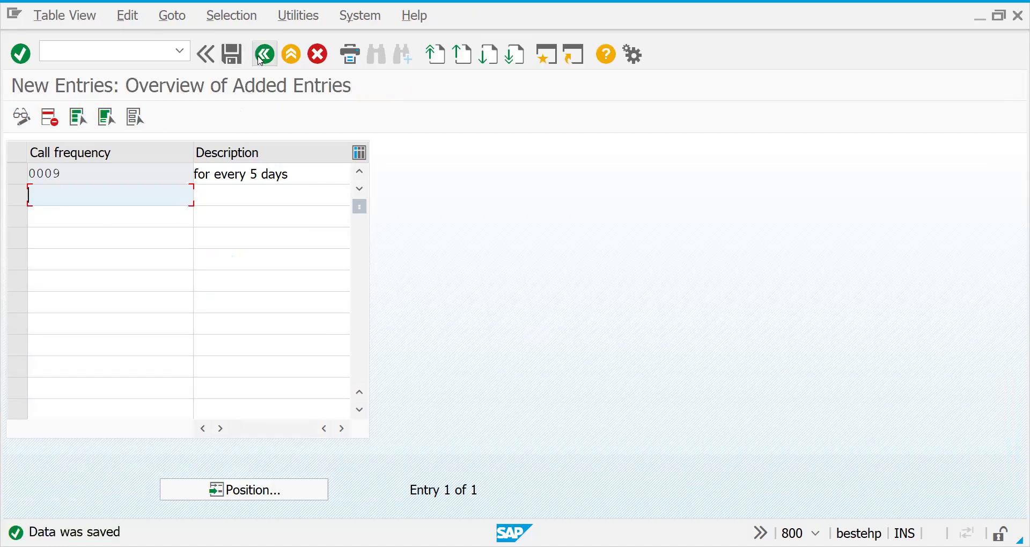
{"action": "key", "text": "F3"}
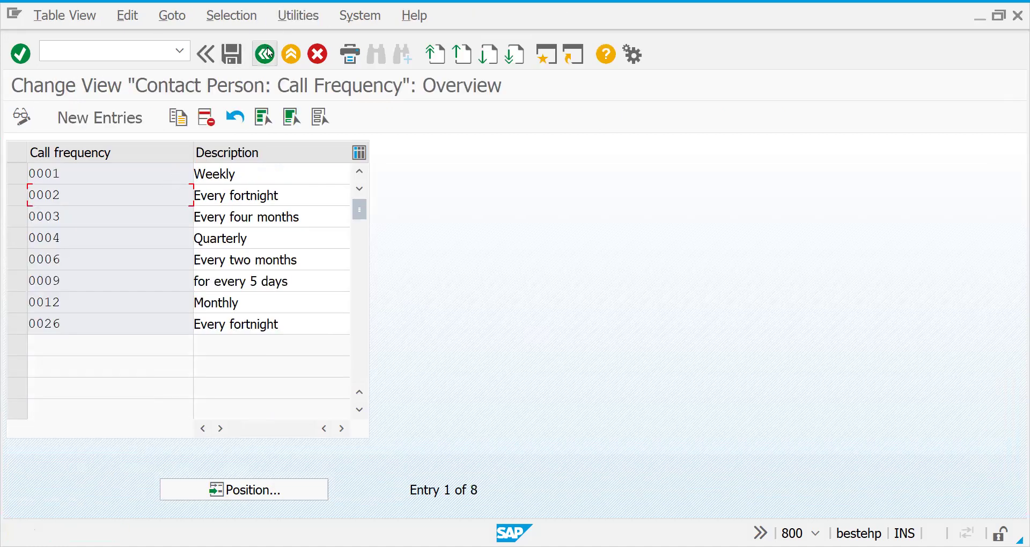
{"action": "left_click", "coordinate": [264, 55]}
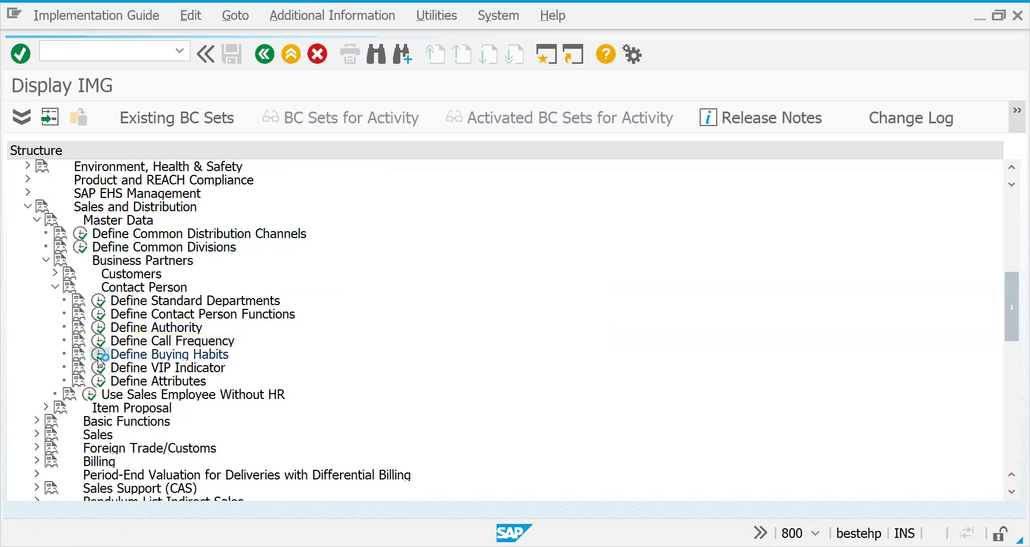
{"action": "left_click", "coordinate": [99, 354]}
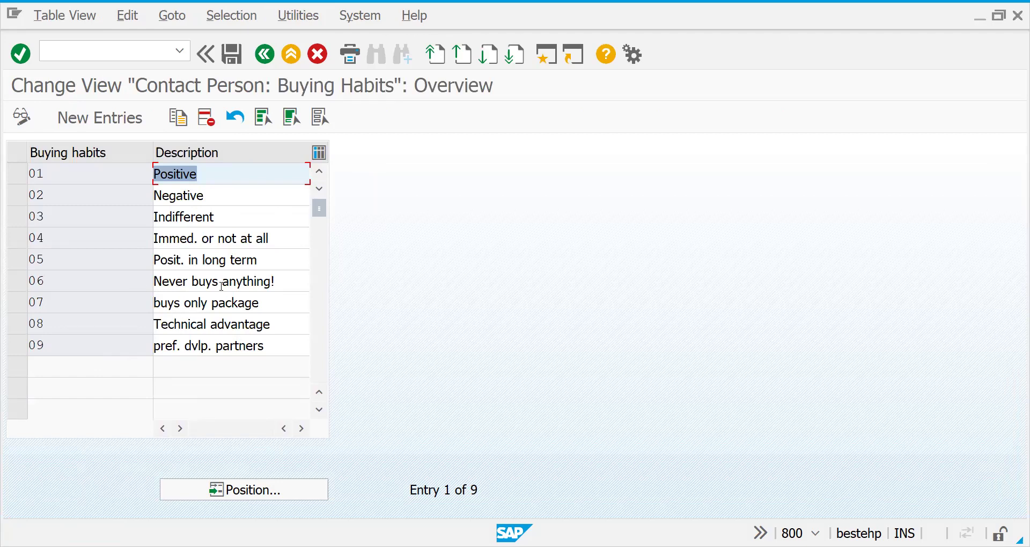
{"action": "left_click", "coordinate": [111, 280]}
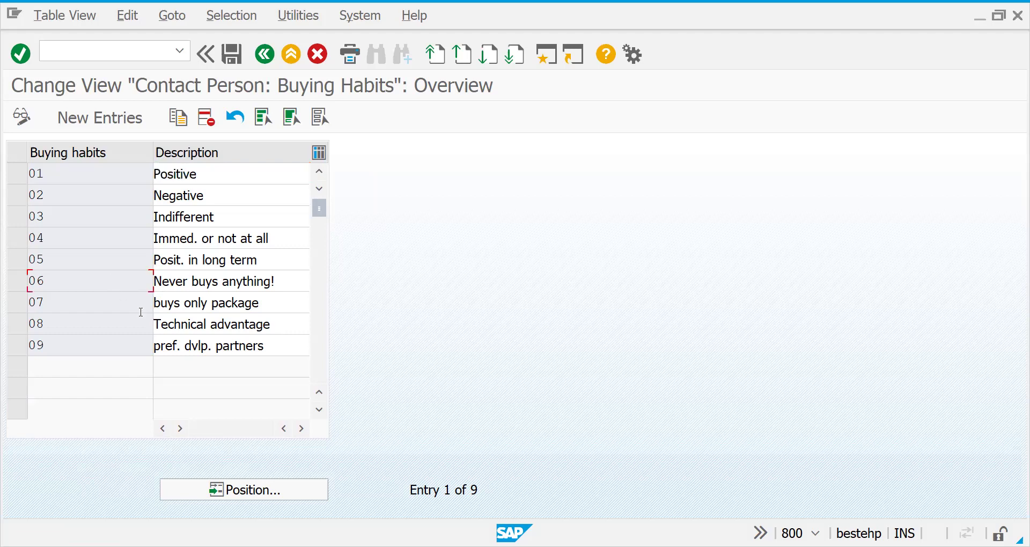
{"action": "left_click", "coordinate": [187, 321]}
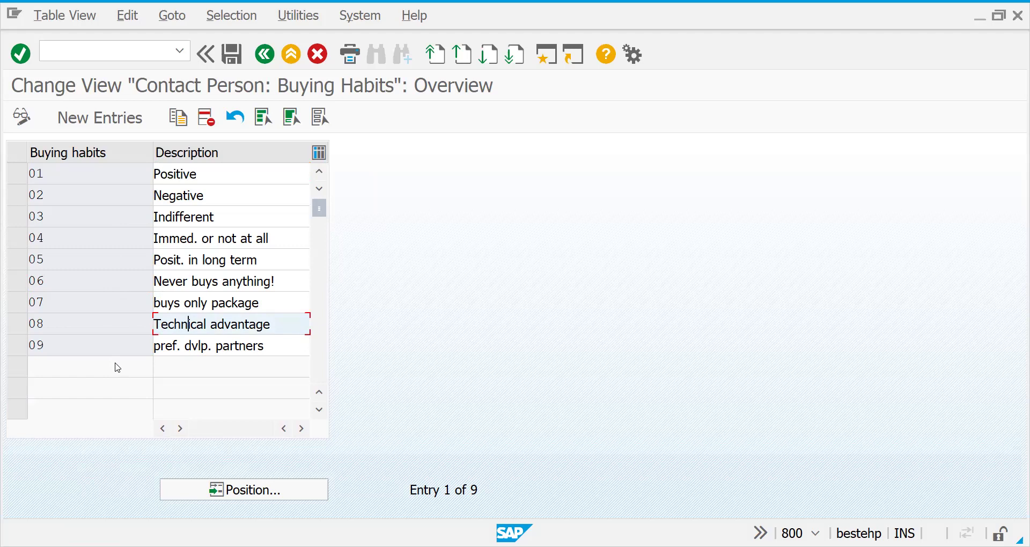
{"action": "left_click", "coordinate": [102, 267]}
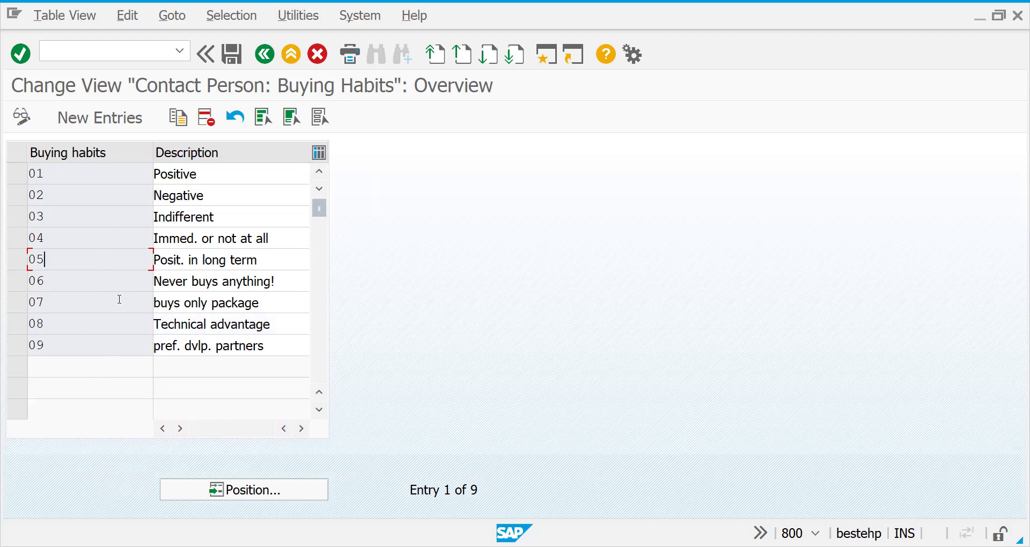
{"action": "left_click", "coordinate": [265, 54]}
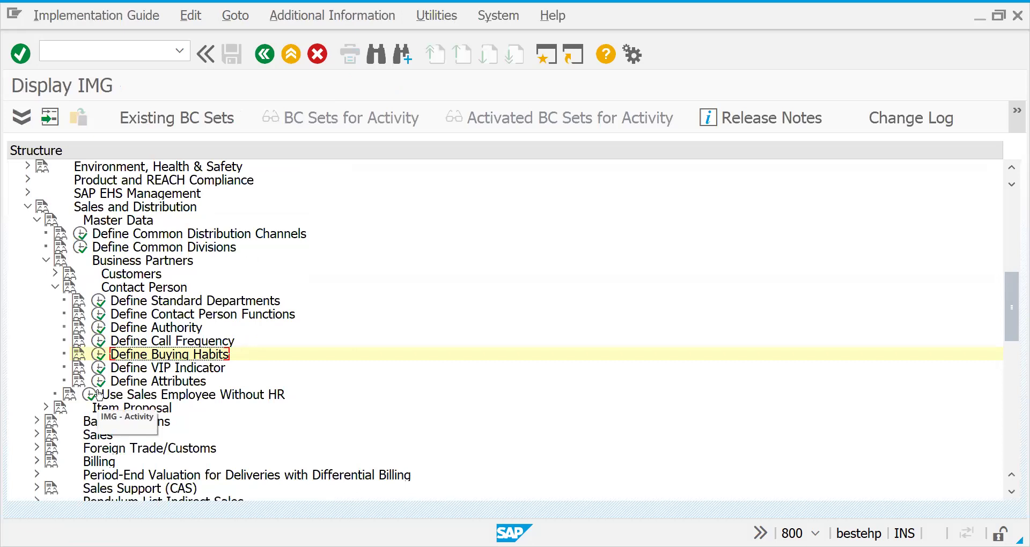
Step: Open the Contact Person VIP Indicator table, review its entries, and return to the IMG
{"action": "left_click", "coordinate": [98, 368]}
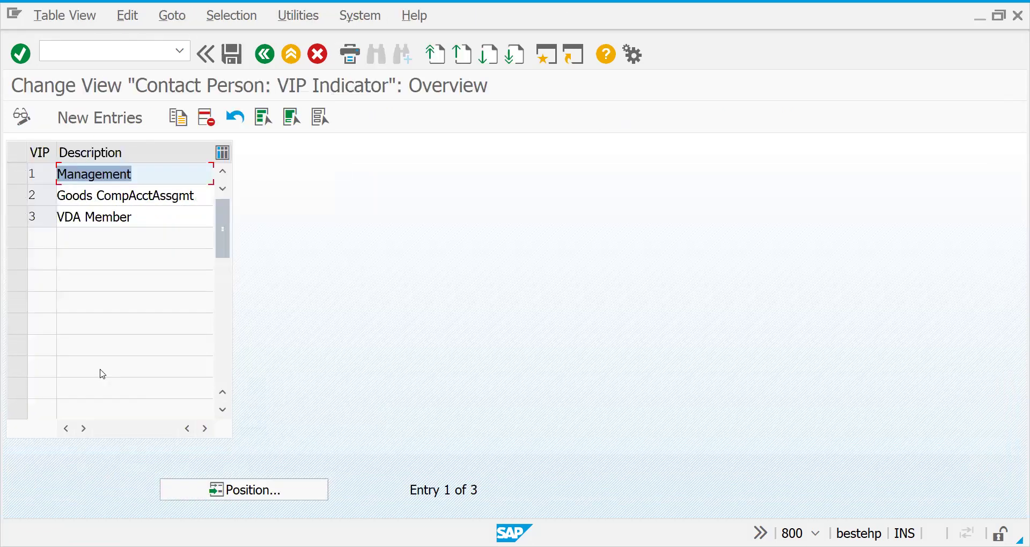
{"action": "left_click", "coordinate": [130, 201]}
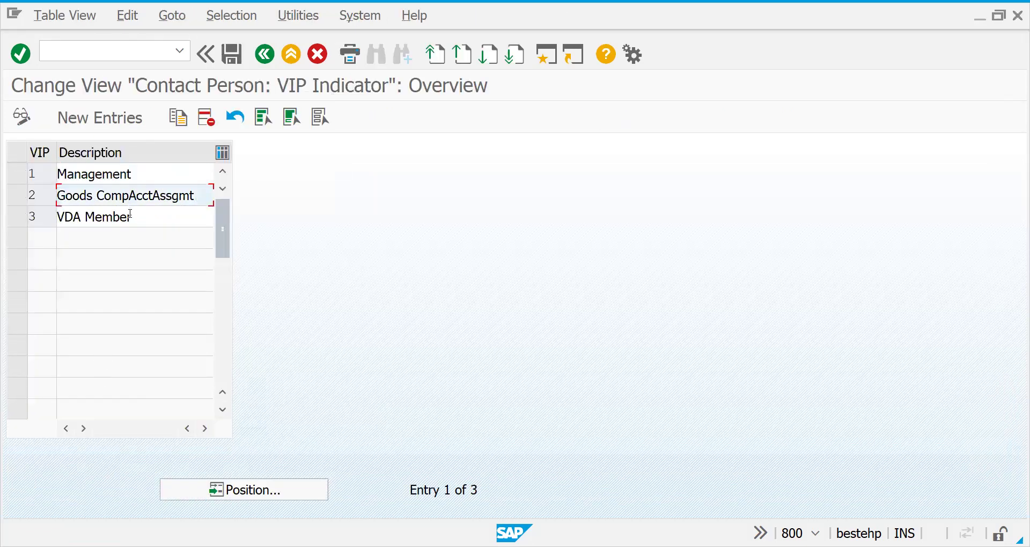
{"action": "left_click", "coordinate": [131, 215]}
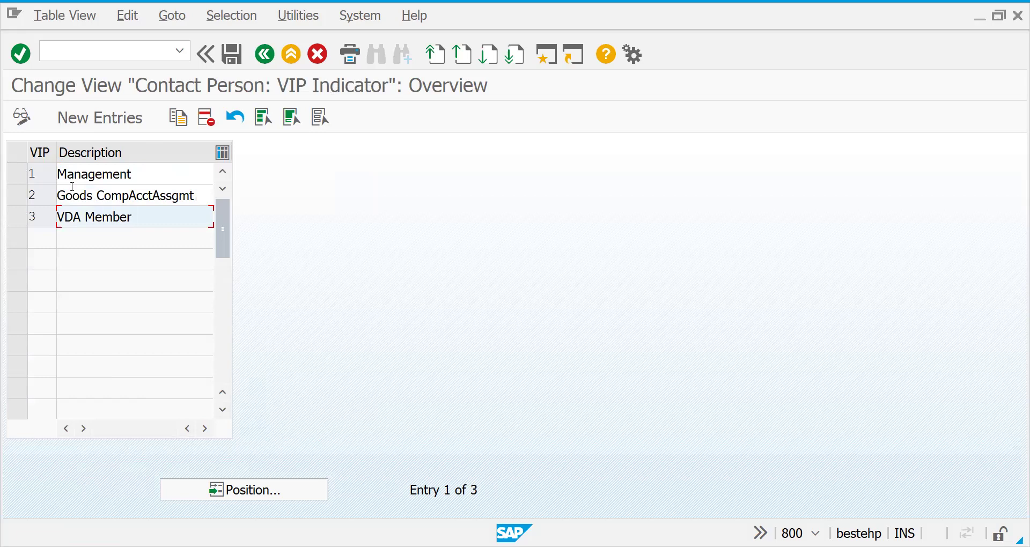
{"action": "left_click", "coordinate": [264, 54]}
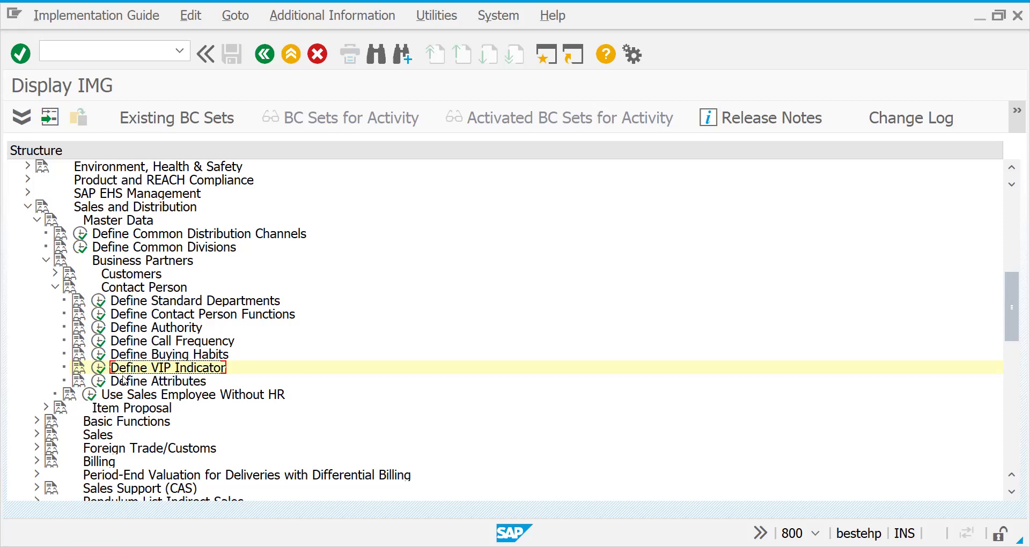
Step: Open Define Attributes and review the ten hobby values of Attribute 1, such as Cycling and Tennis/Squash/Bdmtg
{"action": "left_click", "coordinate": [100, 381]}
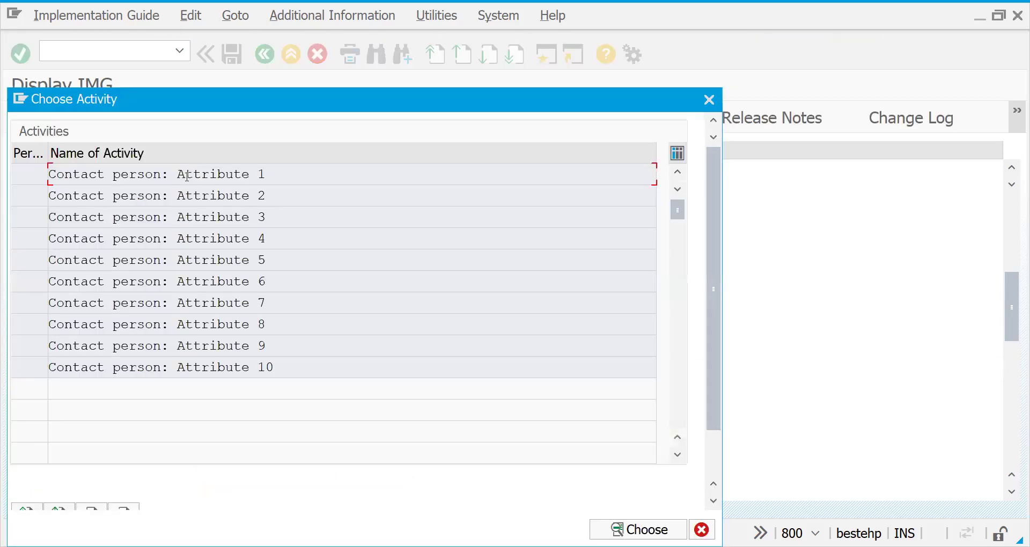
{"action": "double_click", "coordinate": [187, 176]}
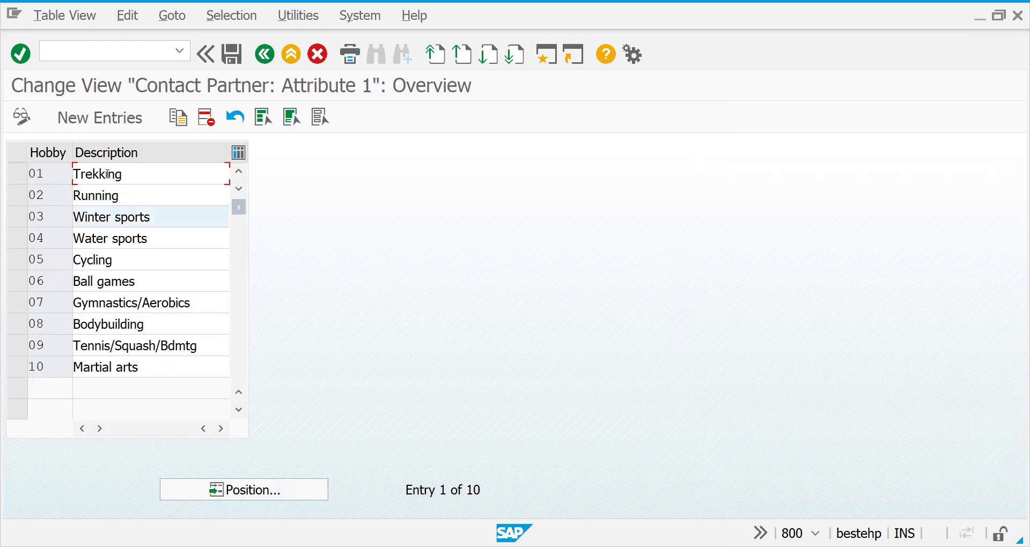
{"action": "left_click", "coordinate": [108, 256]}
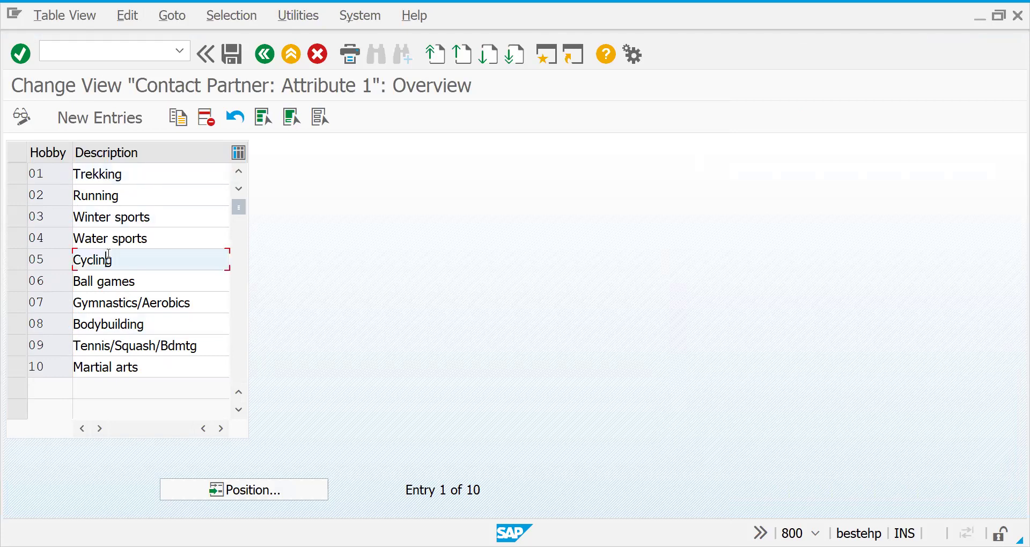
{"action": "left_click", "coordinate": [111, 346]}
{"action": "left_click", "coordinate": [112, 253]}
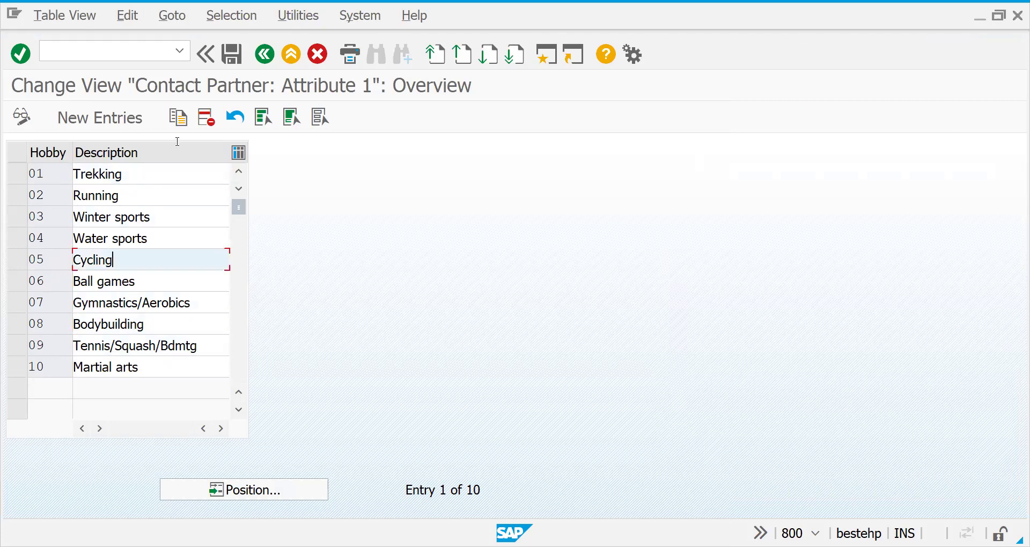
{"action": "left_click", "coordinate": [264, 62]}
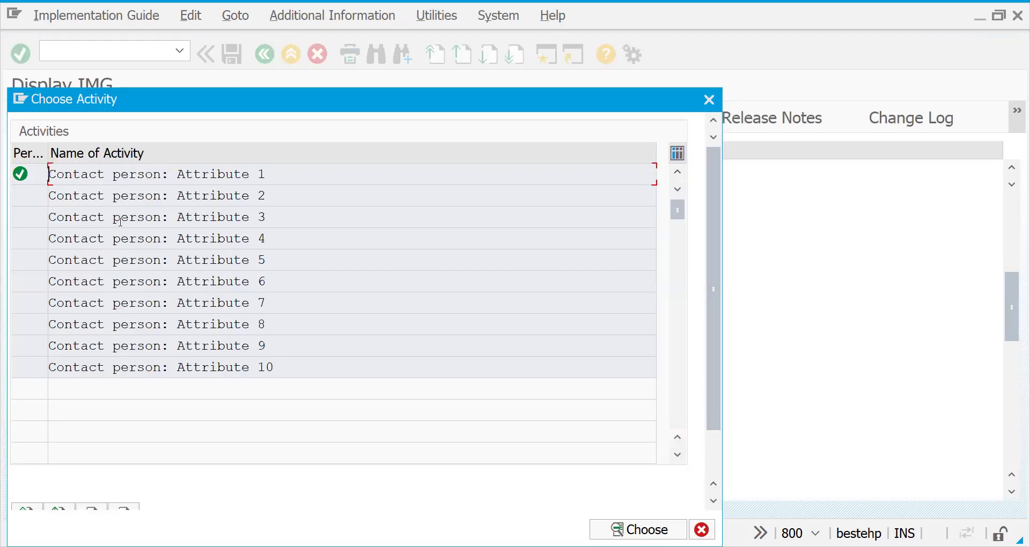
Step: Review the values of Attributes 2 (music), 3, 5 (cuisine) and 7, then close the activity list
{"action": "double_click", "coordinate": [119, 199]}
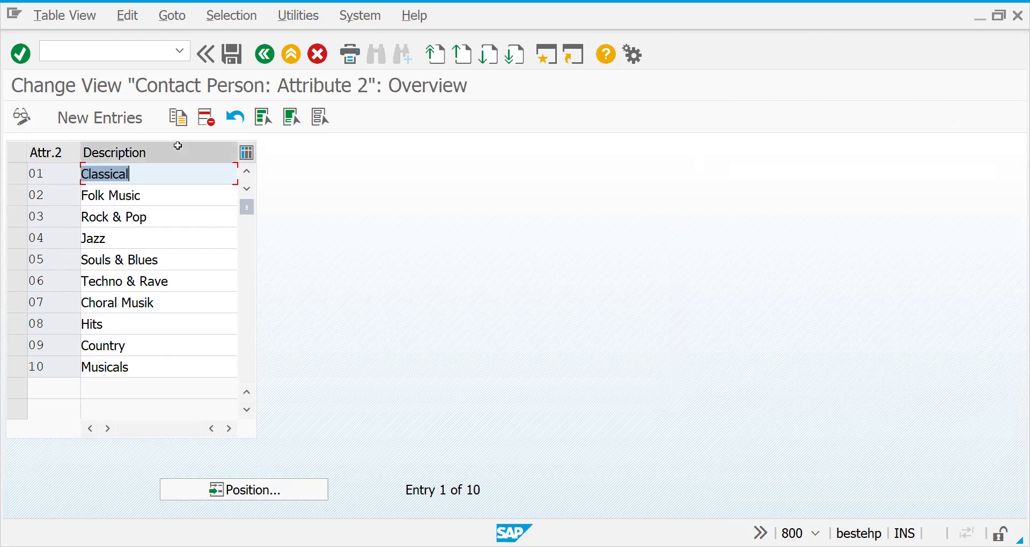
{"action": "left_click", "coordinate": [267, 62]}
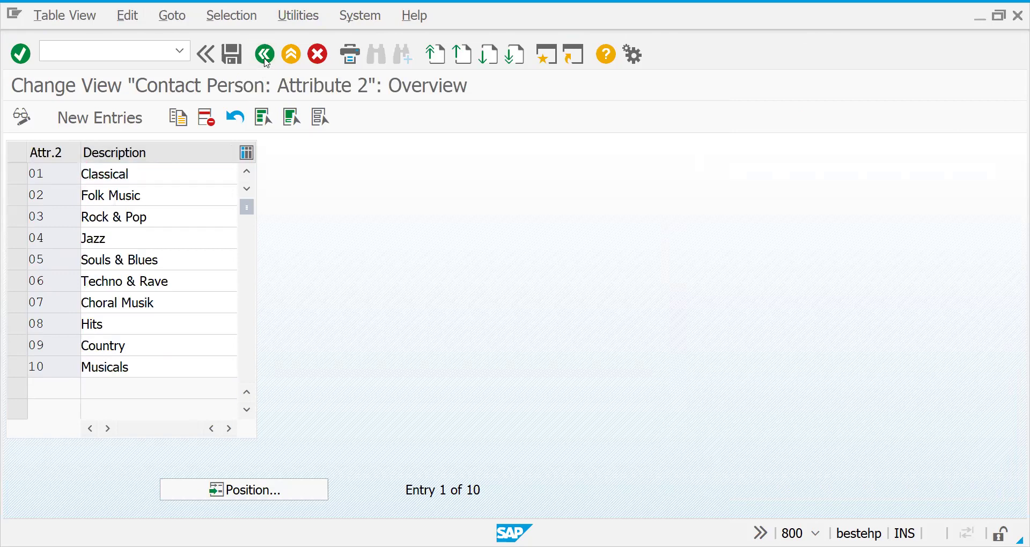
{"action": "double_click", "coordinate": [150, 217]}
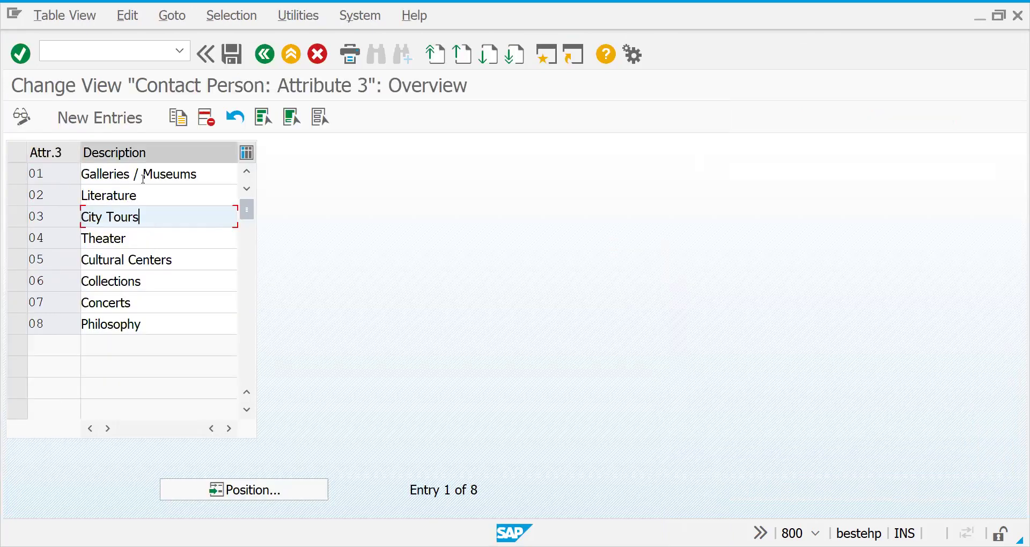
{"action": "left_click", "coordinate": [271, 57]}
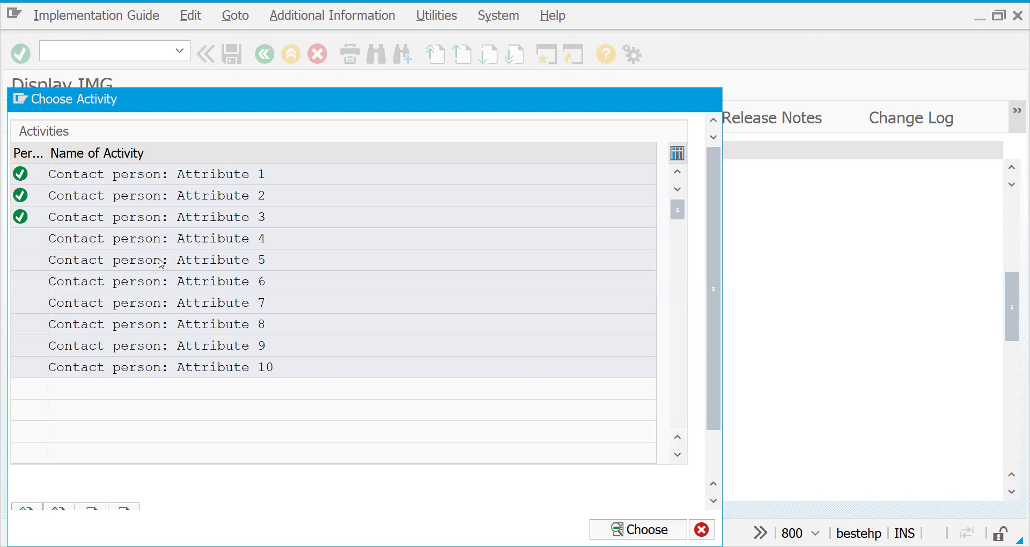
{"action": "double_click", "coordinate": [161, 261]}
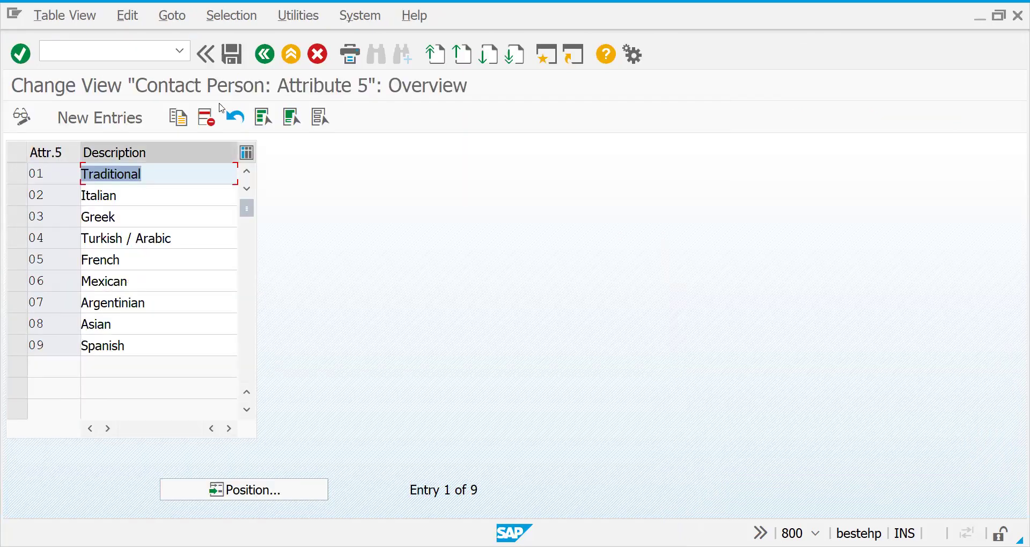
{"action": "left_click", "coordinate": [266, 55]}
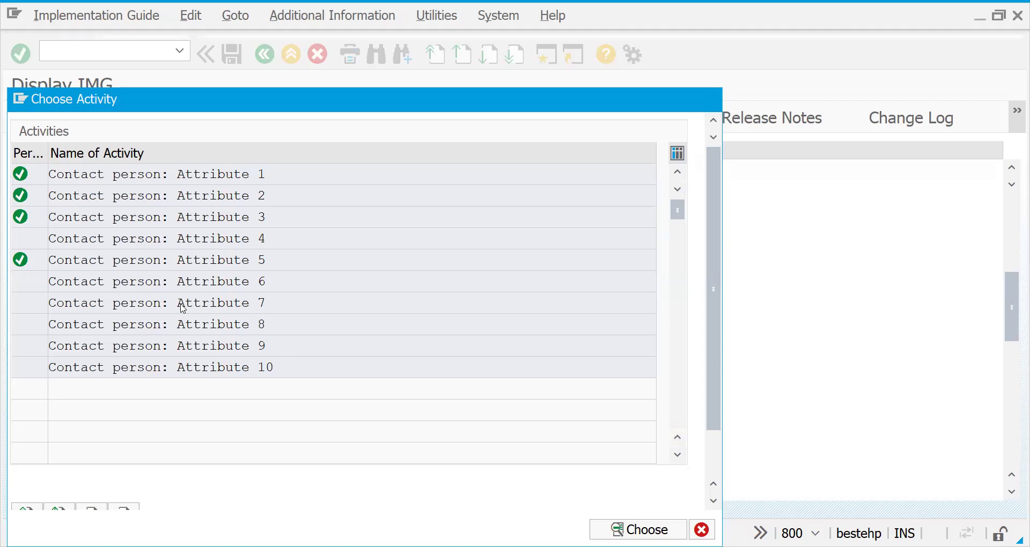
{"action": "double_click", "coordinate": [182, 309]}
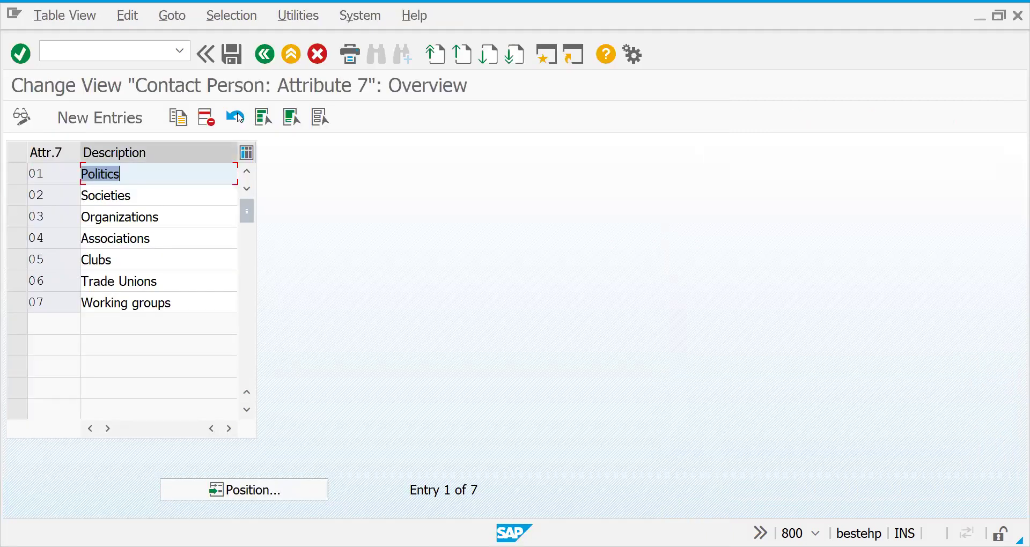
{"action": "left_click", "coordinate": [265, 54]}
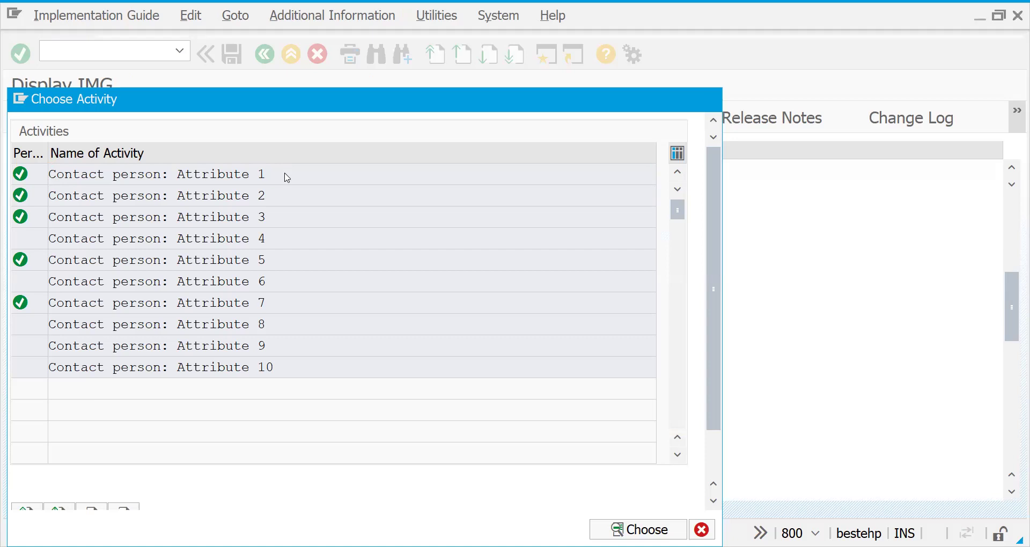
{"action": "key", "text": "Escape"}
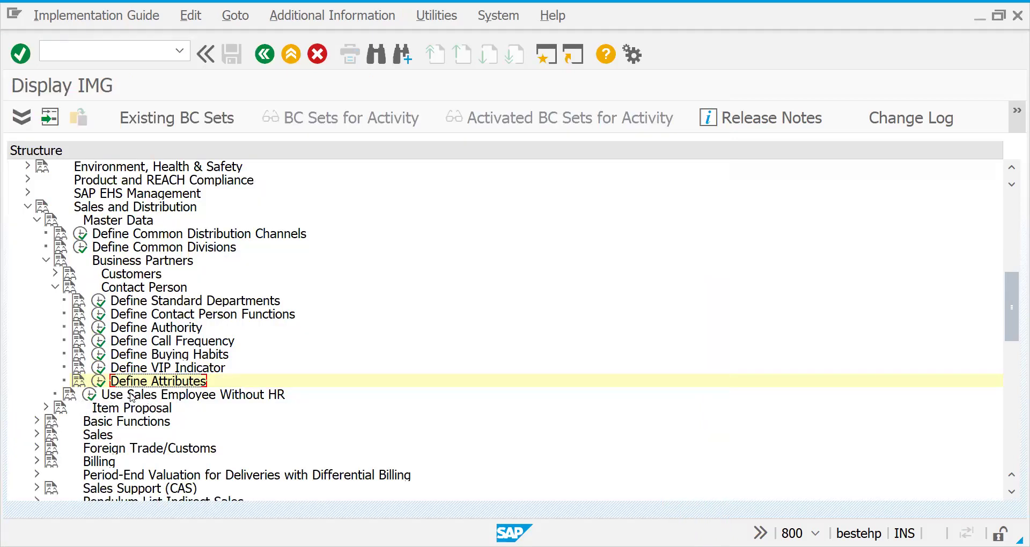
Step: Run Use Sales Employee Without HR and accept the suggested customizing request
{"action": "left_click", "coordinate": [92, 397]}
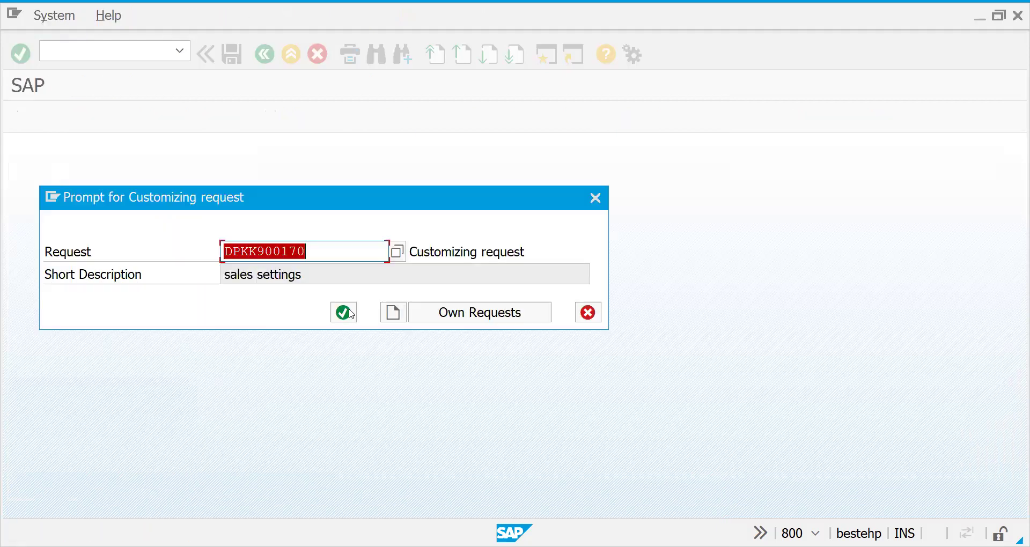
{"action": "left_click", "coordinate": [352, 316]}
{"action": "left_click", "coordinate": [463, 315]}
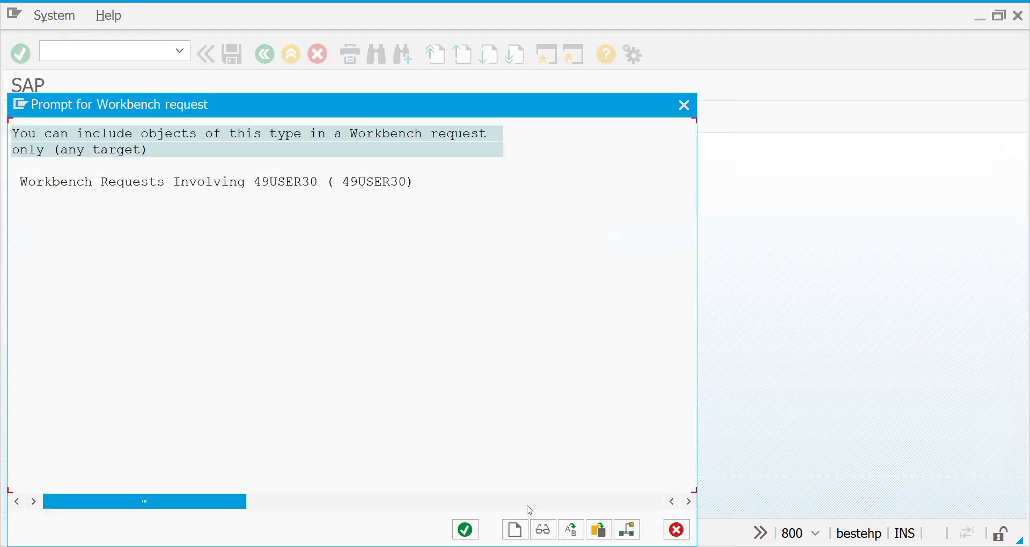
Step: Create workbench request 'sales emp' (DPKK900560), select it, and confirm it
{"action": "key", "text": "F8"}
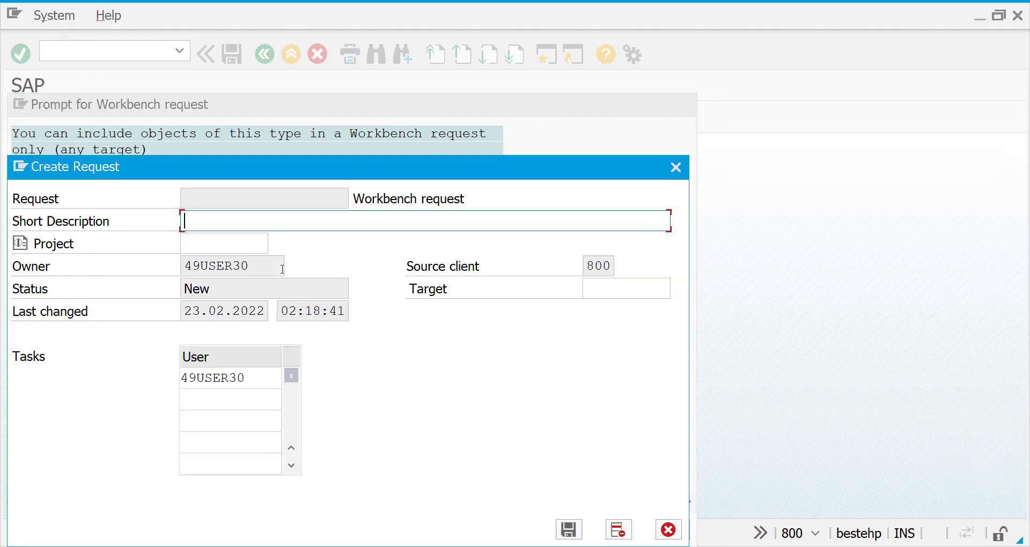
{"action": "type", "text": "sales emp"}
{"action": "left_click", "coordinate": [572, 529]}
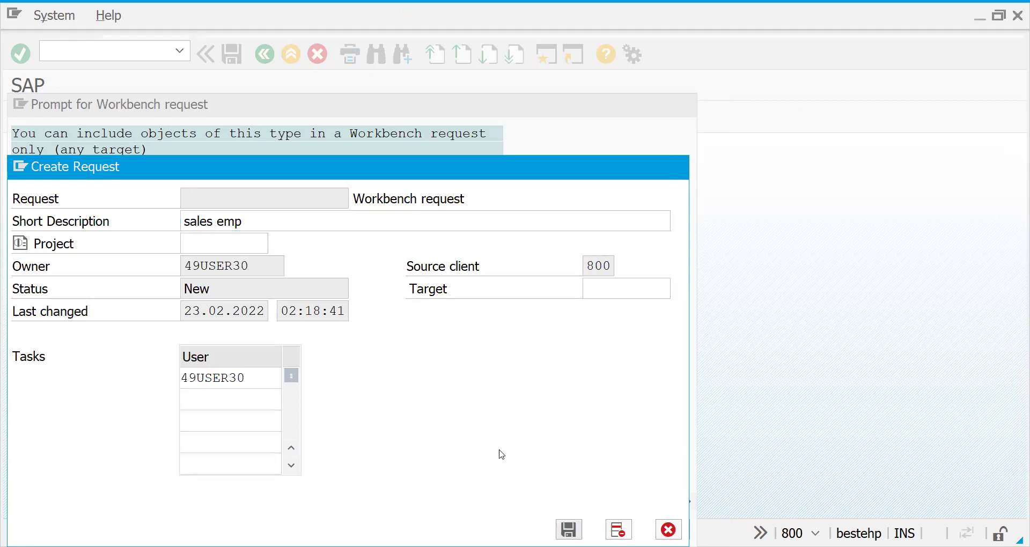
{"action": "double_click", "coordinate": [201, 278]}
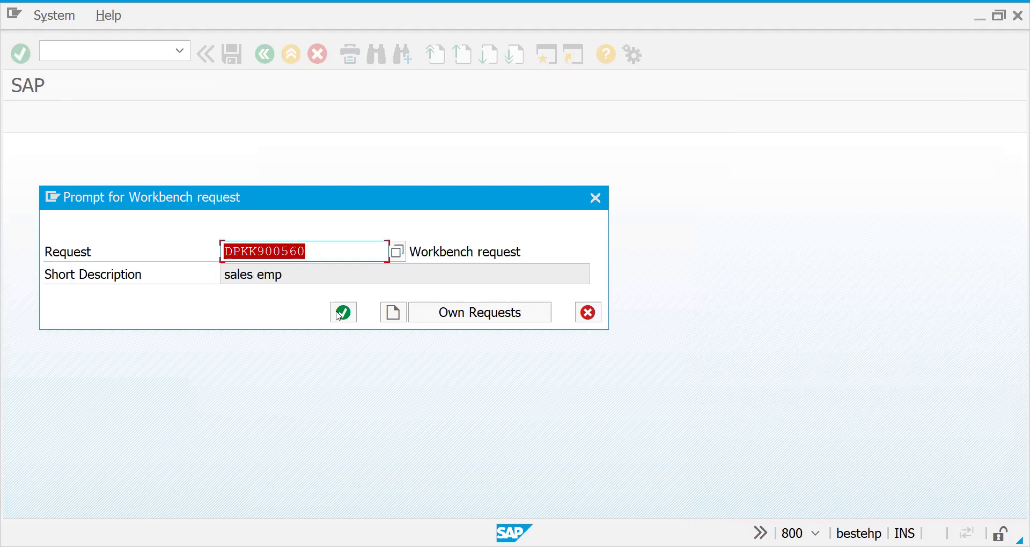
{"action": "left_click", "coordinate": [343, 313]}
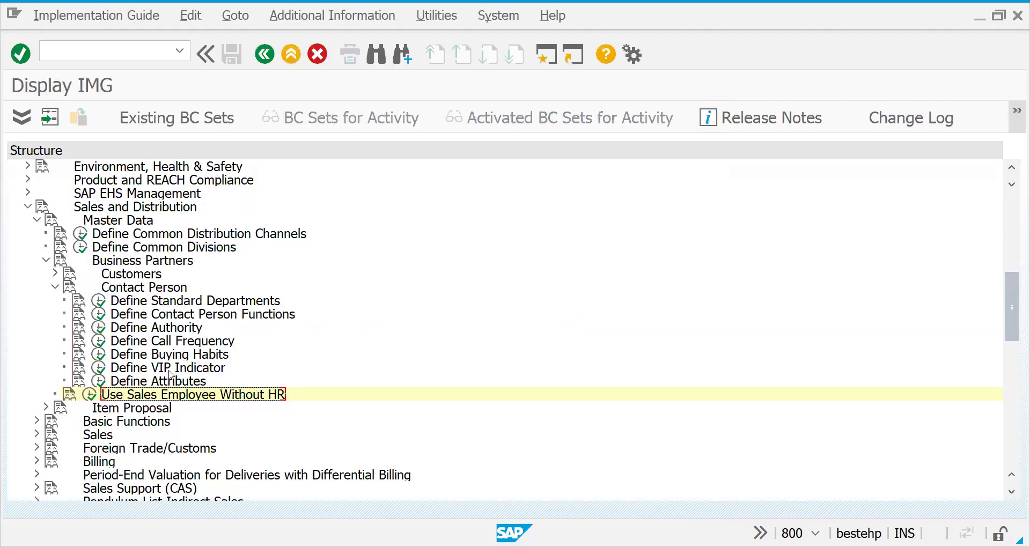
Step: Rerun Use Sales Employee Without HR with the existing requests, then exit the transport error report
{"action": "left_click", "coordinate": [94, 394]}
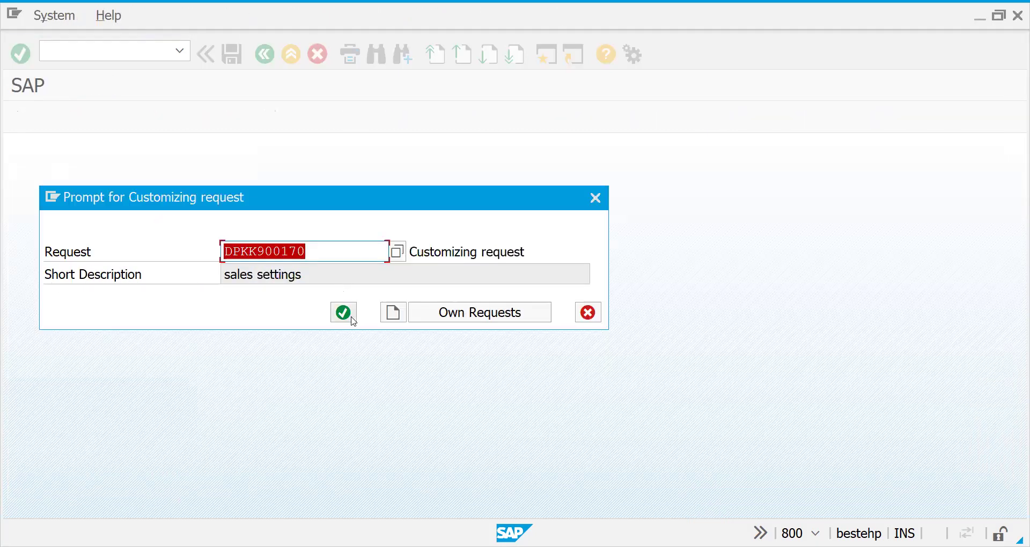
{"action": "left_click", "coordinate": [348, 320]}
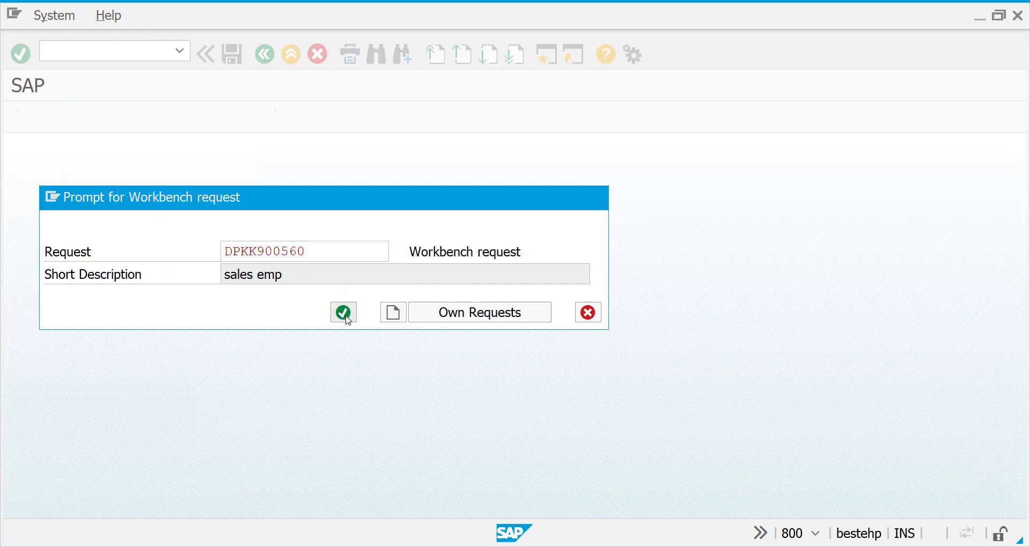
{"action": "left_click", "coordinate": [344, 313]}
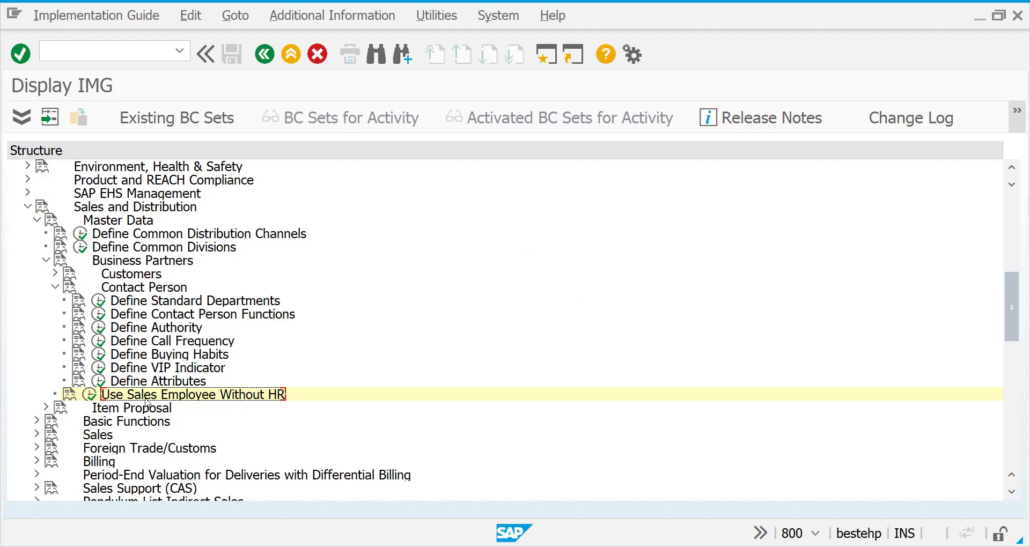
{"action": "left_click", "coordinate": [88, 397]}
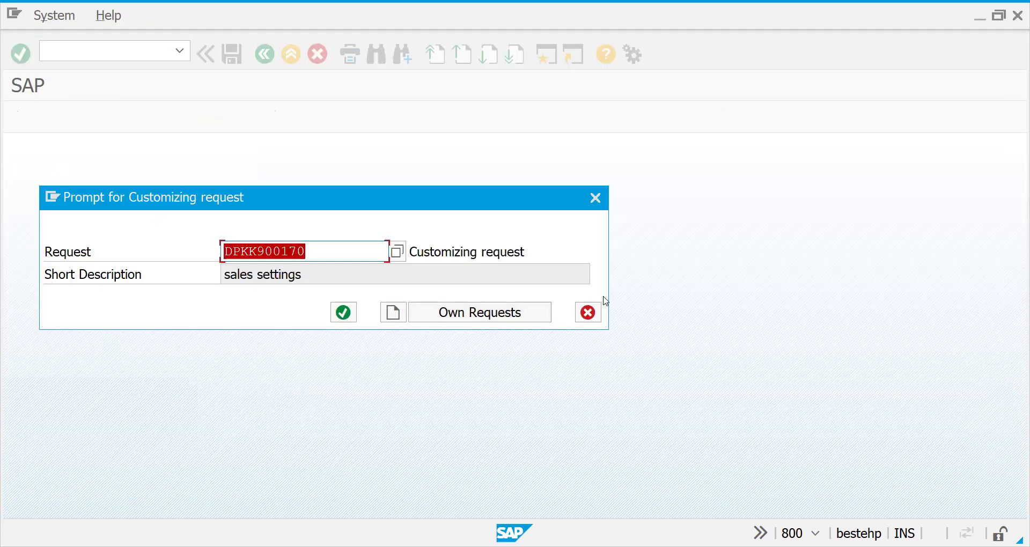
{"action": "left_click", "coordinate": [588, 317]}
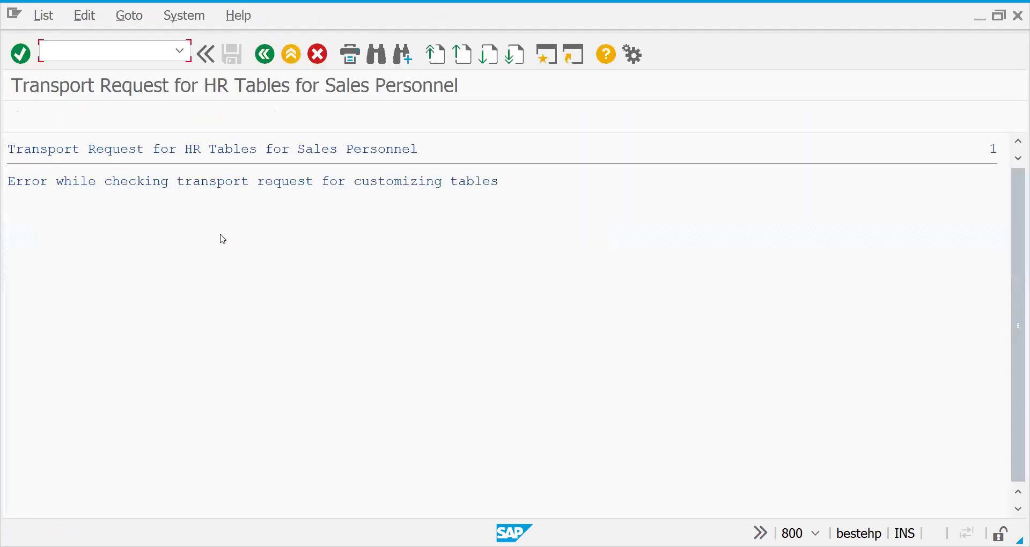
{"action": "left_click", "coordinate": [267, 60]}
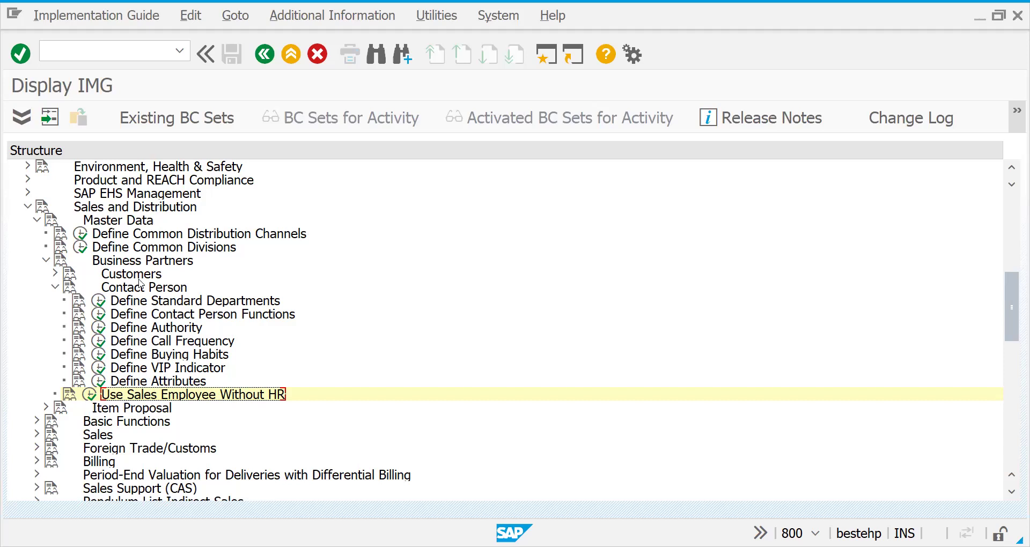
Step: Enter transaction /nvap1 to open the Contact Person initial screen
{"action": "left_click", "coordinate": [56, 287]}
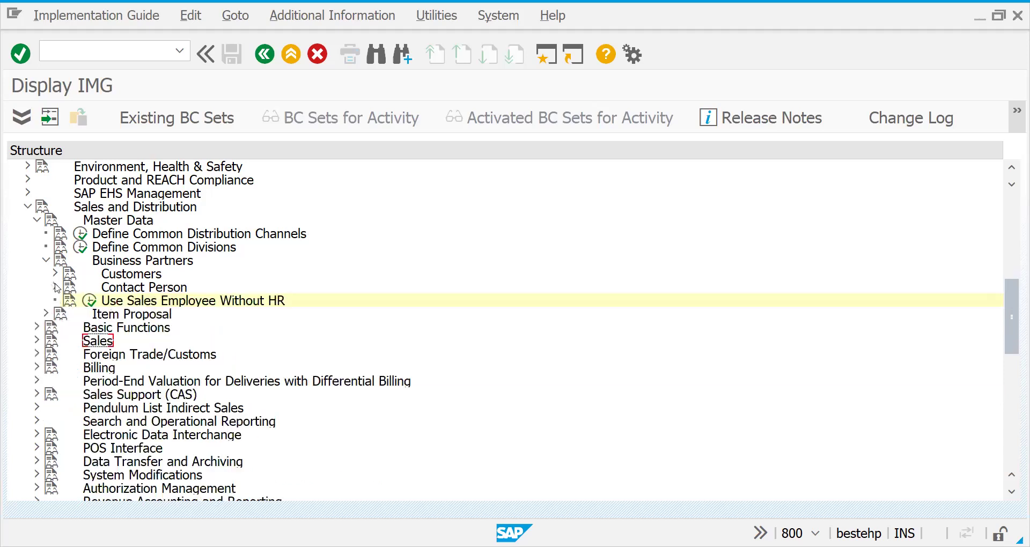
{"action": "left_click", "coordinate": [56, 287]}
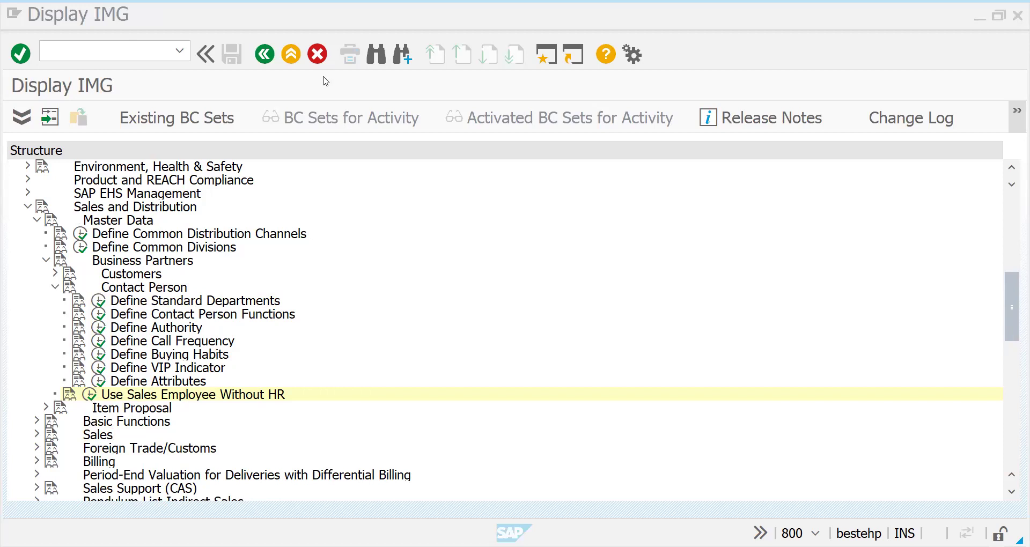
{"action": "left_click", "coordinate": [87, 48]}
{"action": "type", "text": "/n"}
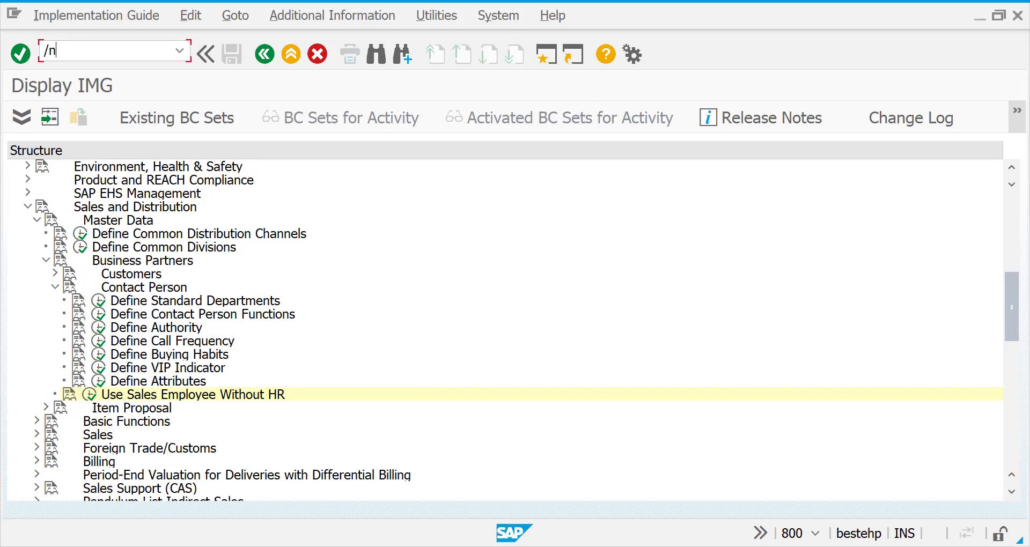
{"action": "type", "text": "vap1"}
{"action": "key", "text": "Return"}
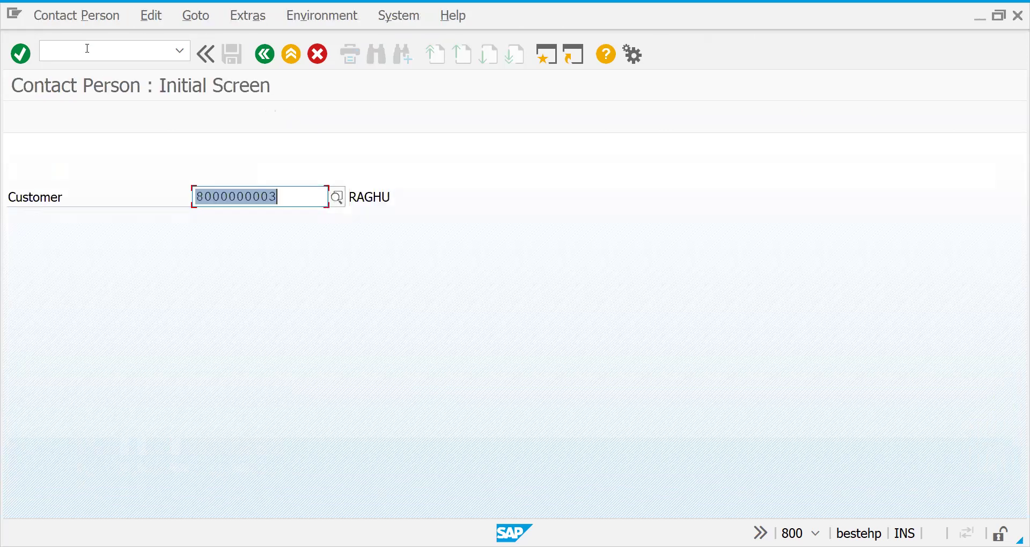
Step: Replace the customer number with the second entry from the input history and proceed
{"action": "left_click", "coordinate": [278, 195]}
{"action": "left_click_drag", "start_coordinate": [246, 192], "coordinate": [178, 193]}
{"action": "type", "text": "9"}
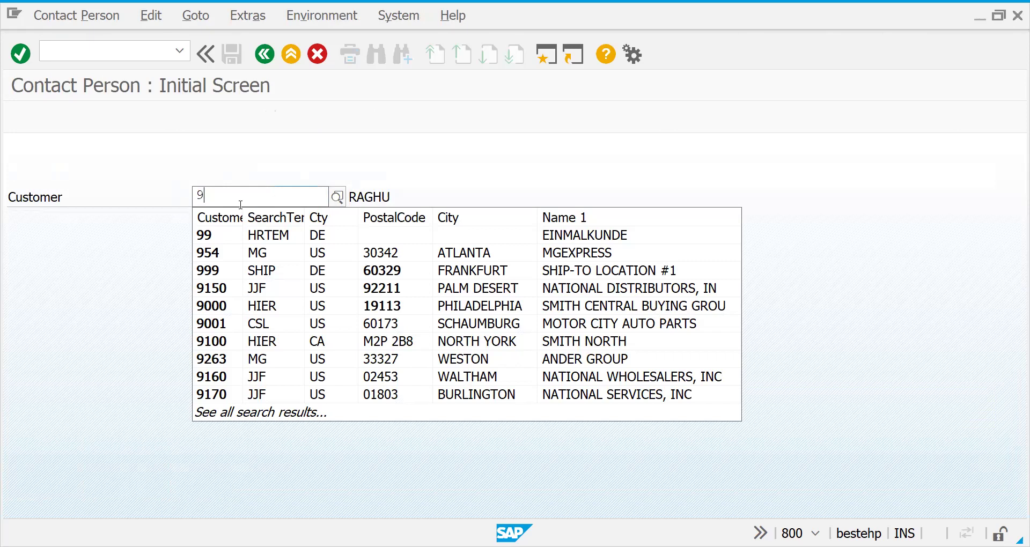
{"action": "key", "text": "BackSpace"}
{"action": "key", "text": "Down"}
{"action": "key", "text": "Down"}
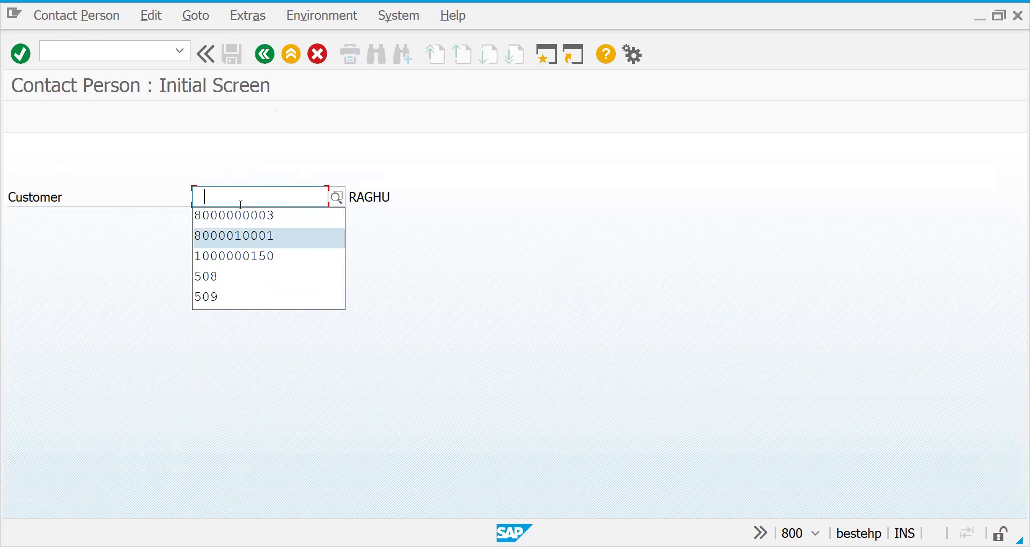
{"action": "key", "text": "Return"}
{"action": "key", "text": "Return"}
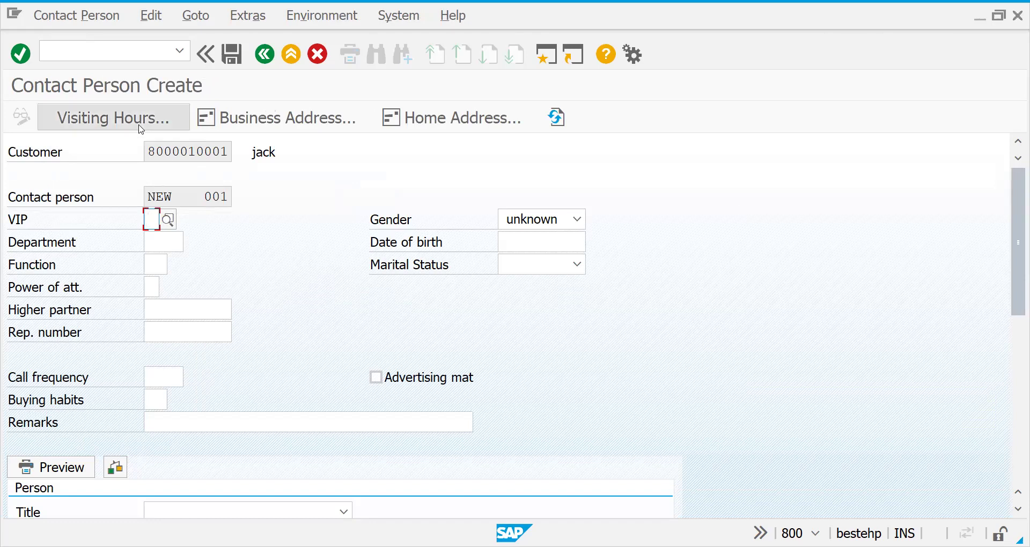
{"action": "key", "text": "Return"}
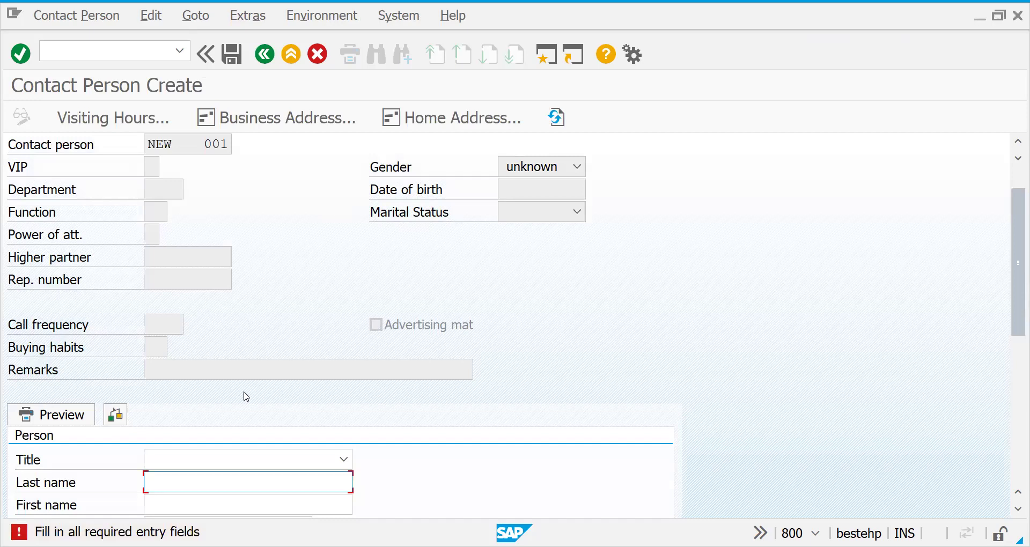
Step: Enter the contact's last and first name and set the title to Mr
{"action": "left_click", "coordinate": [179, 507]}
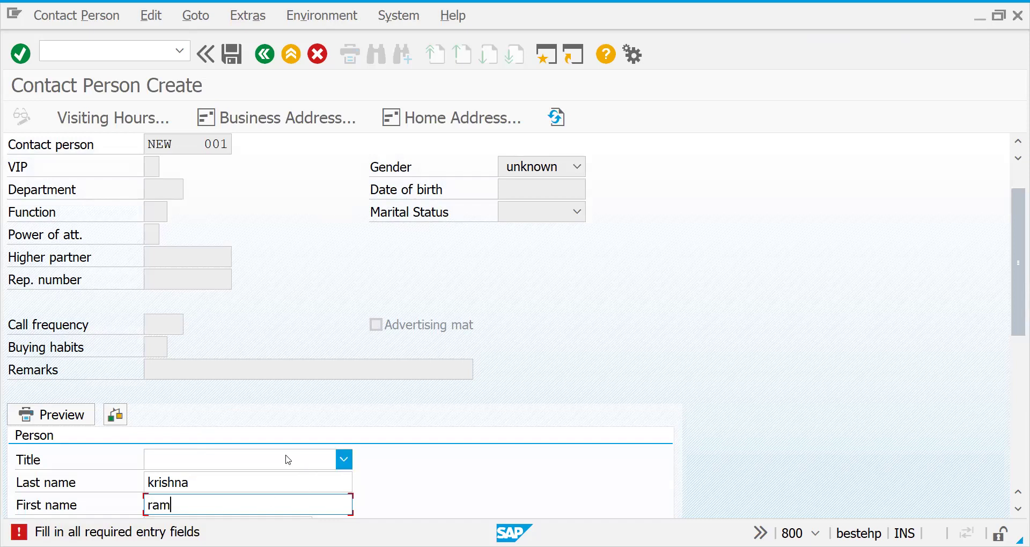
{"action": "left_click", "coordinate": [288, 460]}
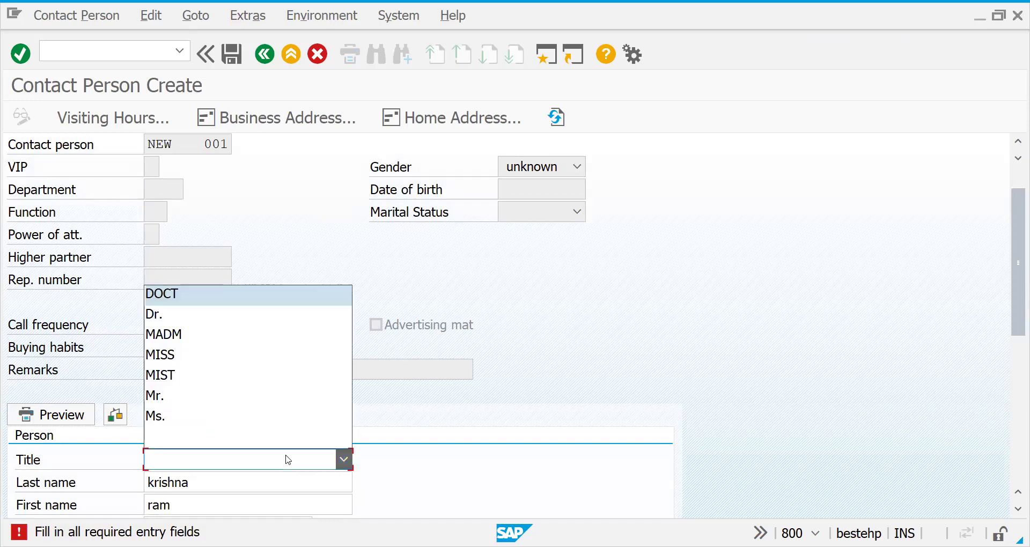
{"action": "left_click", "coordinate": [192, 397]}
{"action": "key", "text": "Return"}
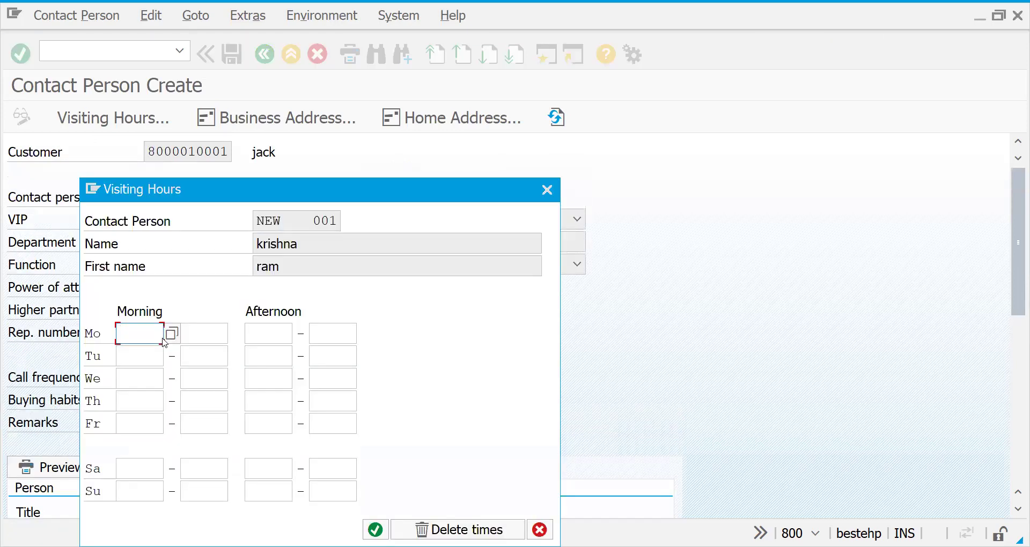
Step: Fill the Monday and Saturday morning start and end times from the time picker (21:51)
{"action": "left_click", "coordinate": [172, 335]}
{"action": "left_click", "coordinate": [323, 358]}
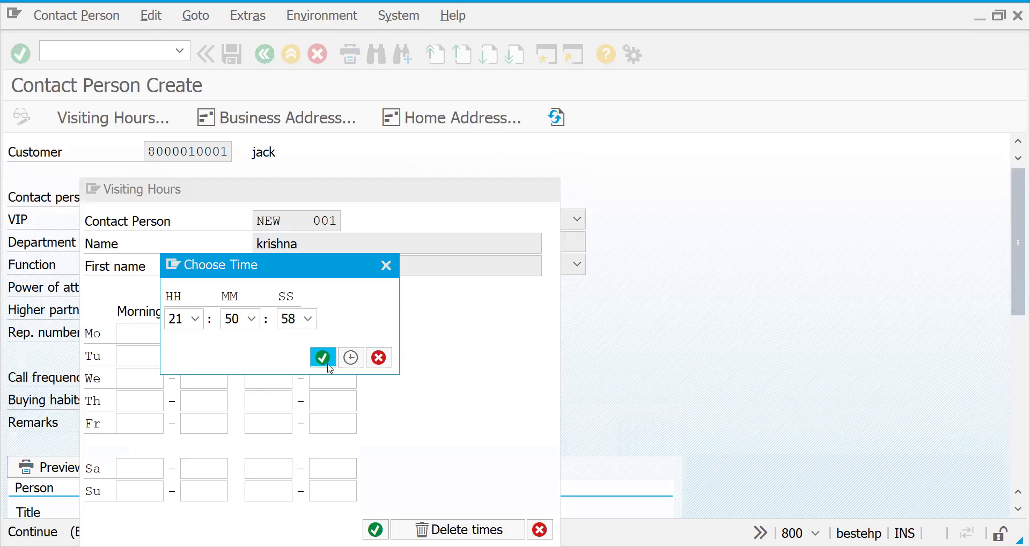
{"action": "left_click", "coordinate": [223, 336]}
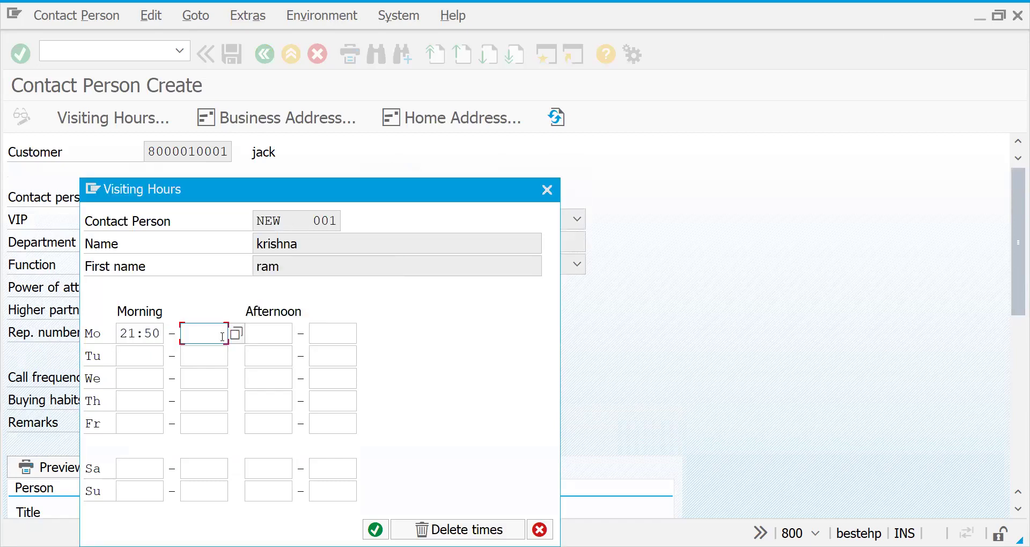
{"action": "left_click", "coordinate": [238, 335]}
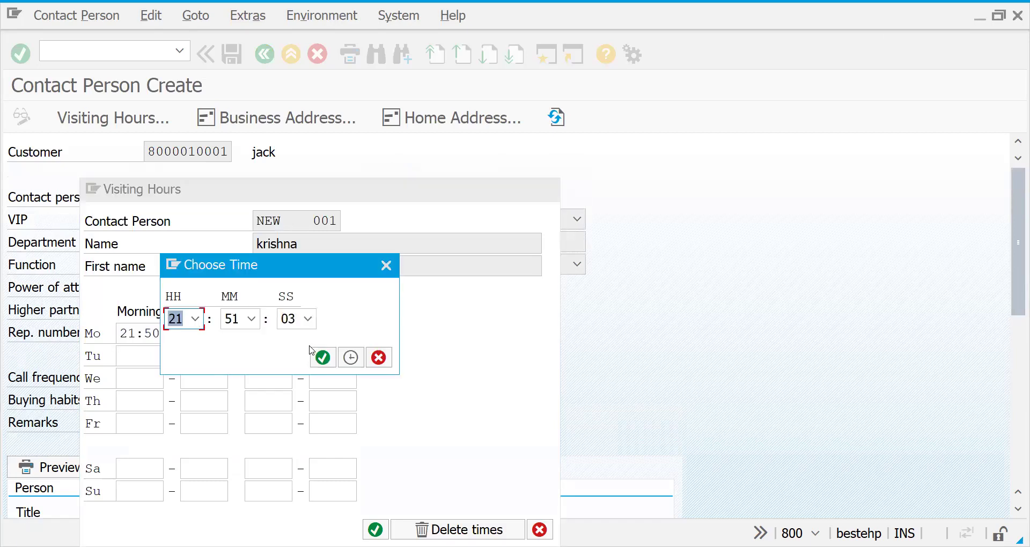
{"action": "key", "text": "Return"}
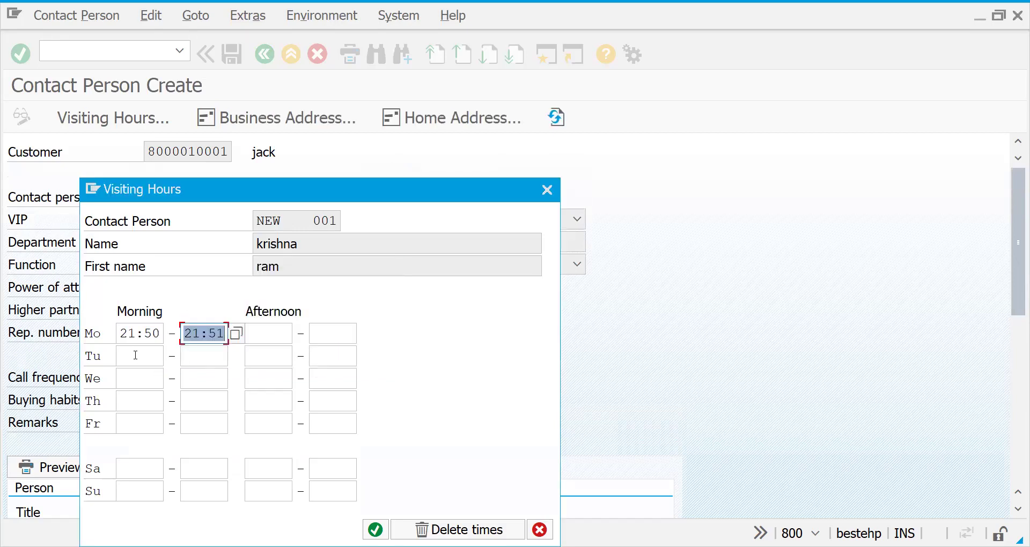
{"action": "left_click", "coordinate": [132, 490]}
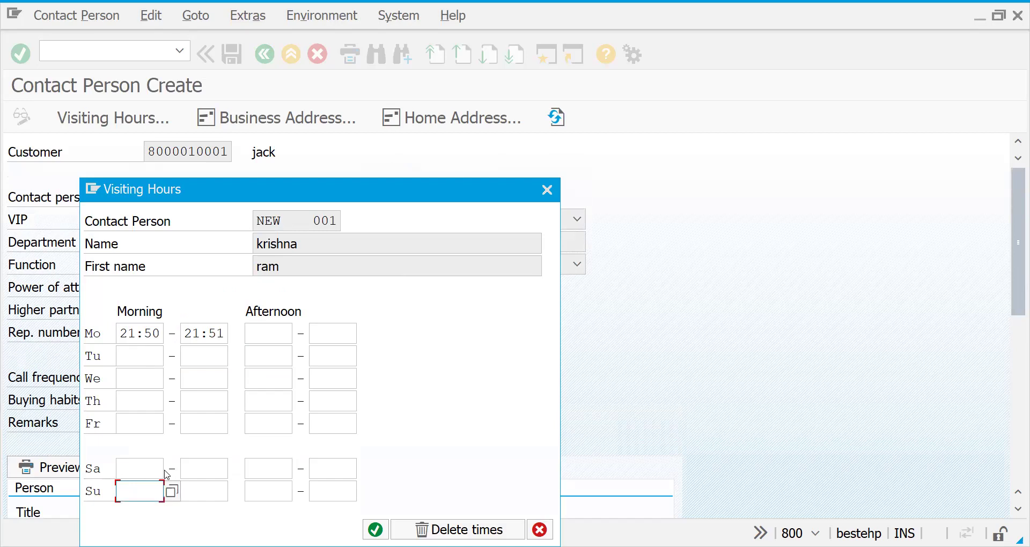
{"action": "left_click", "coordinate": [171, 491]}
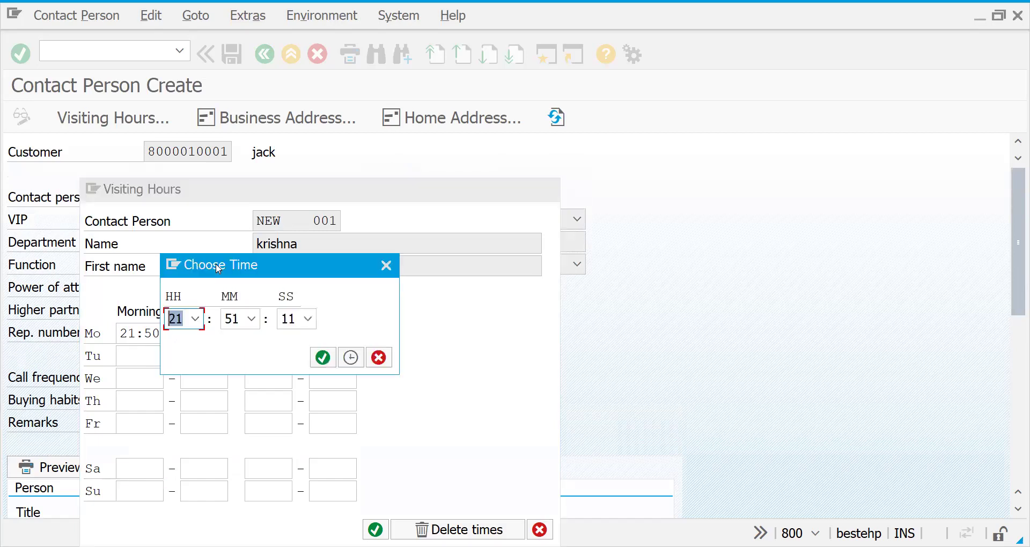
{"action": "left_click", "coordinate": [322, 357]}
{"action": "left_click", "coordinate": [196, 468]}
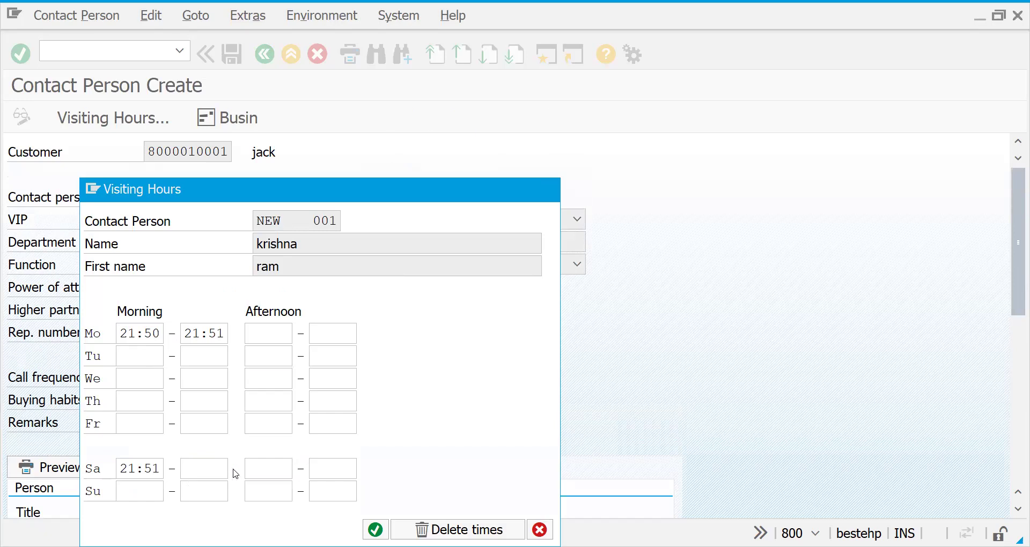
{"action": "left_click", "coordinate": [235, 470]}
{"action": "left_click", "coordinate": [323, 358]}
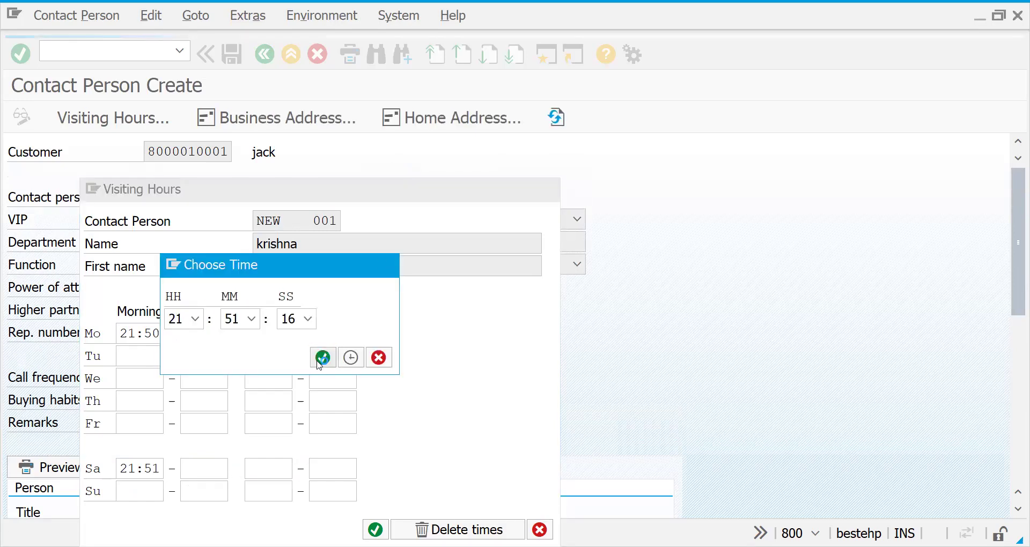
Step: Correct the start hours to 10 for Monday and 12 for Saturday, and confirm the visiting hours
{"action": "left_click", "coordinate": [123, 333]}
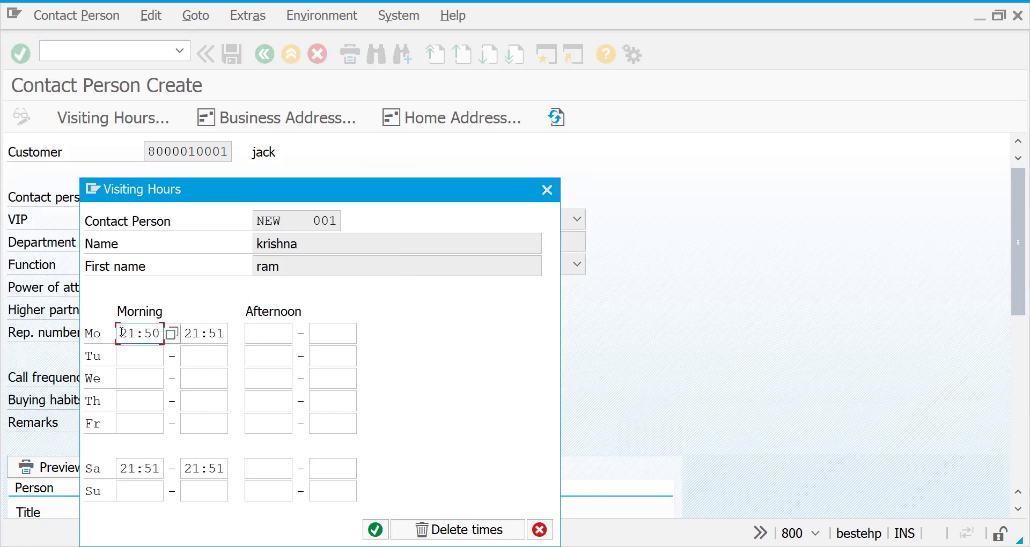
{"action": "key", "text": "Delete"}
{"action": "key", "text": "Delete"}
{"action": "type", "text": "10"}
{"action": "left_click", "coordinate": [123, 471]}
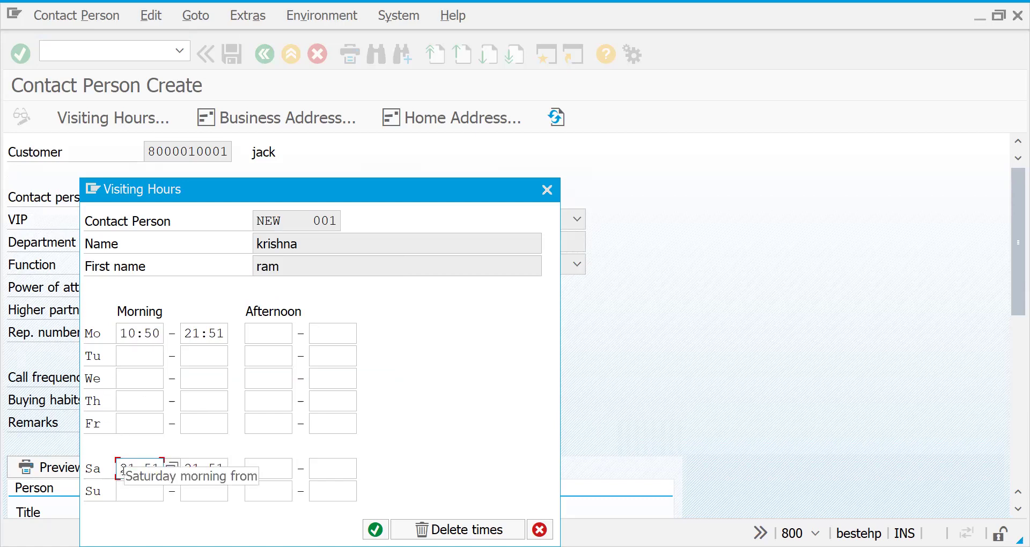
{"action": "type", "text": "12"}
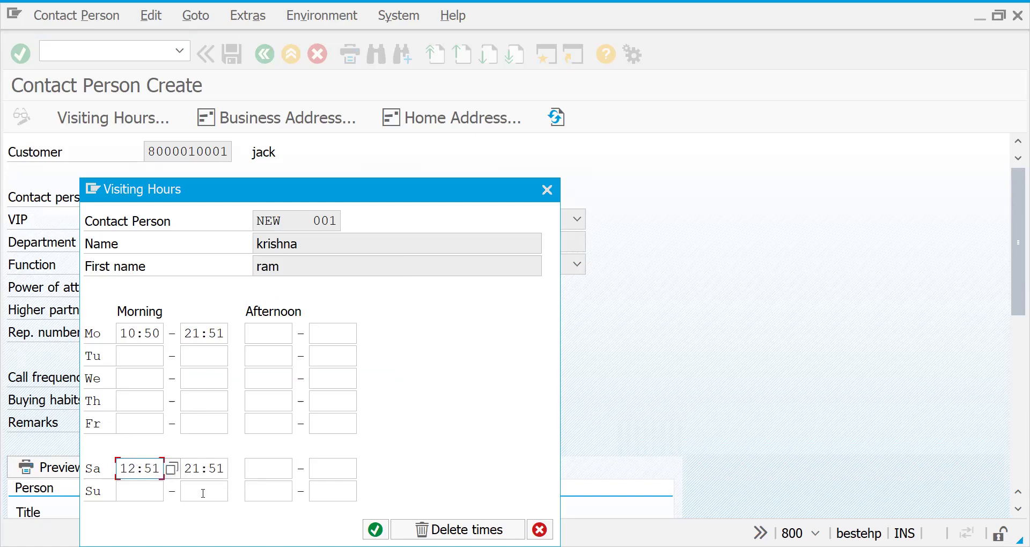
{"action": "left_click", "coordinate": [376, 531]}
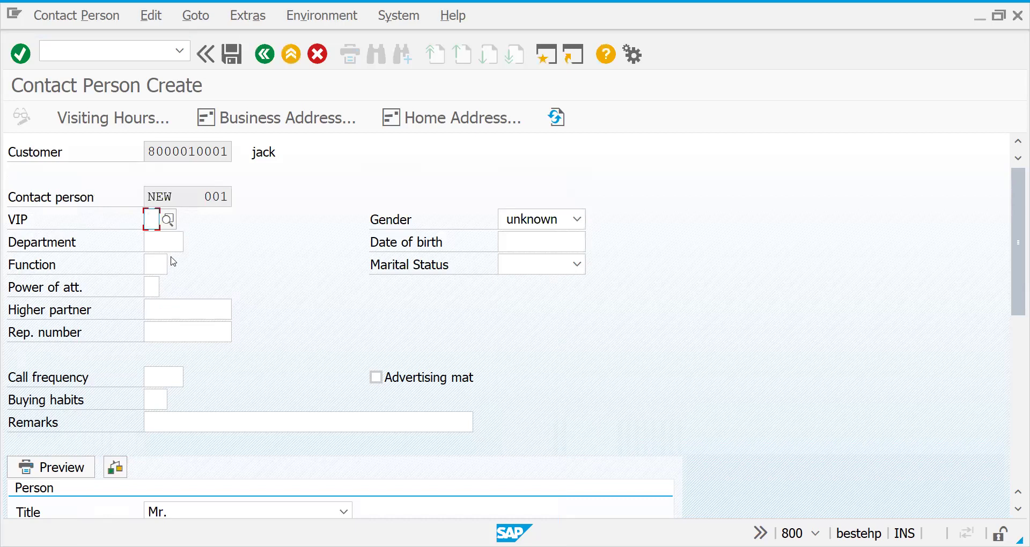
{"action": "left_click", "coordinate": [169, 220]}
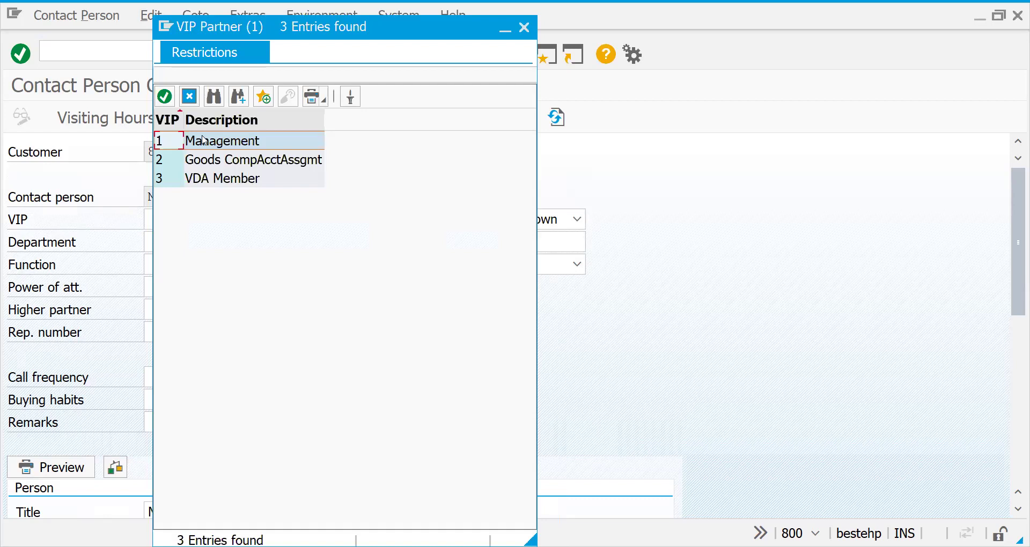
{"action": "left_click", "coordinate": [204, 140]}
{"action": "left_click", "coordinate": [177, 248]}
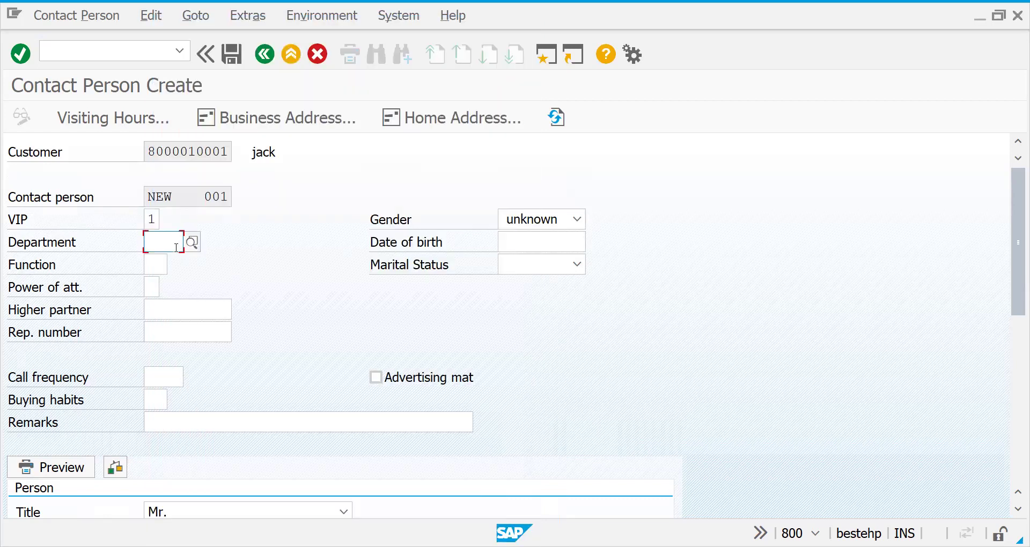
{"action": "left_click", "coordinate": [189, 242]}
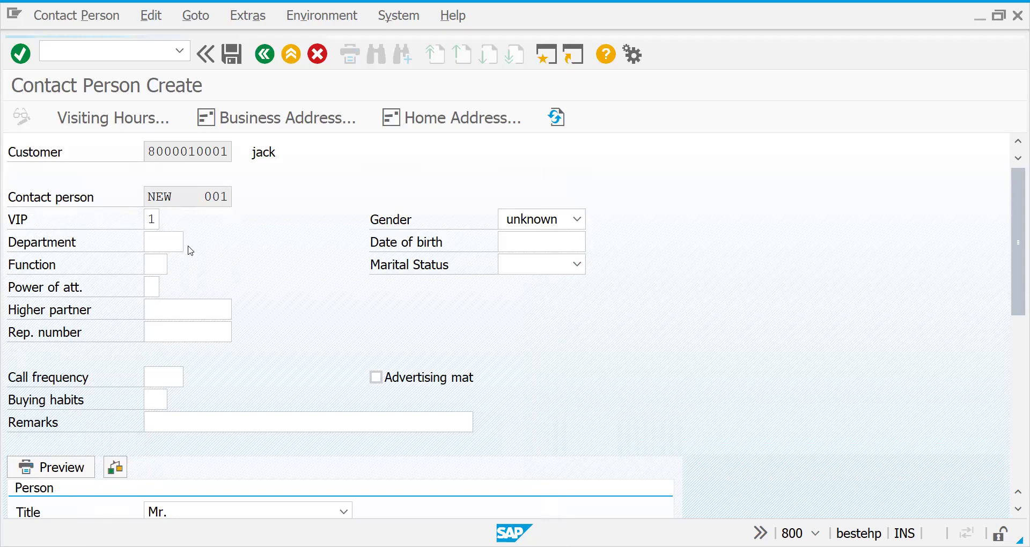
{"action": "left_click", "coordinate": [542, 481]}
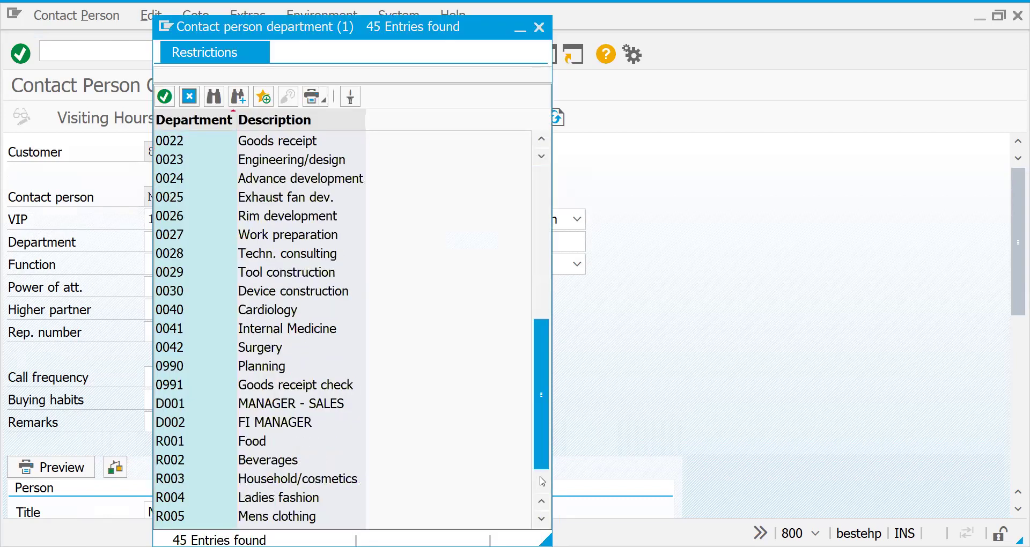
{"action": "double_click", "coordinate": [168, 422]}
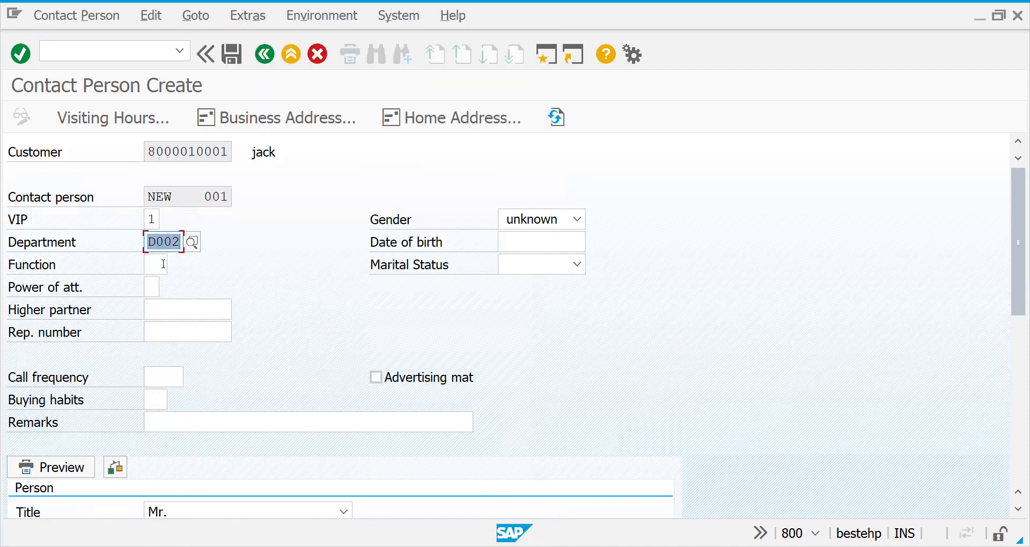
{"action": "left_click", "coordinate": [157, 269]}
{"action": "left_click", "coordinate": [172, 270]}
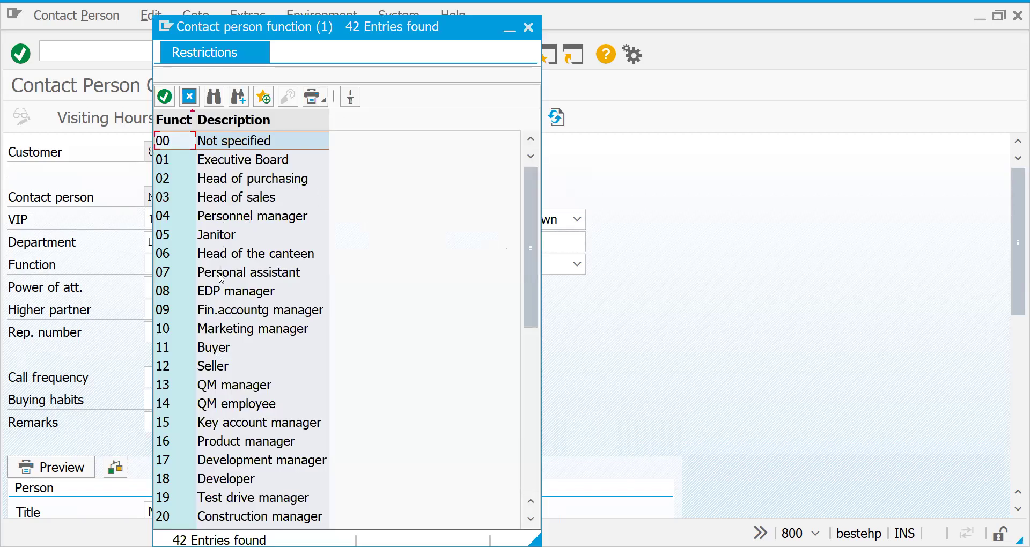
{"action": "double_click", "coordinate": [303, 310]}
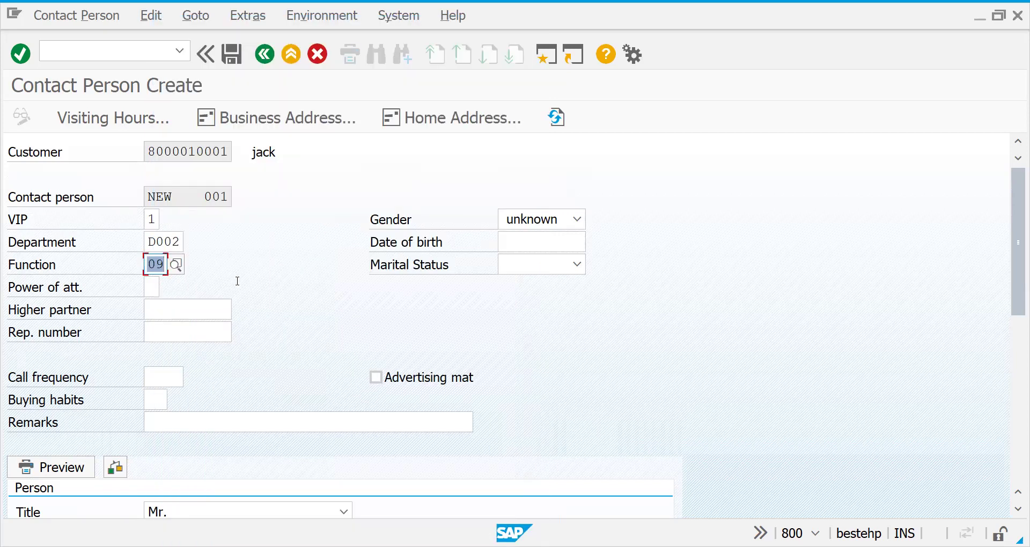
{"action": "key", "text": "Return"}
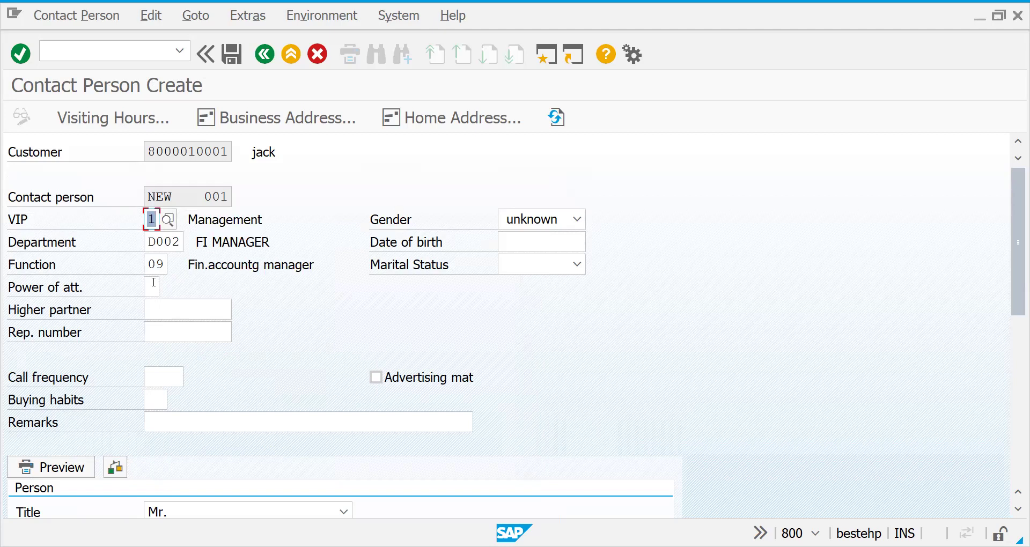
{"action": "left_click", "coordinate": [154, 285]}
{"action": "left_click", "coordinate": [171, 288]}
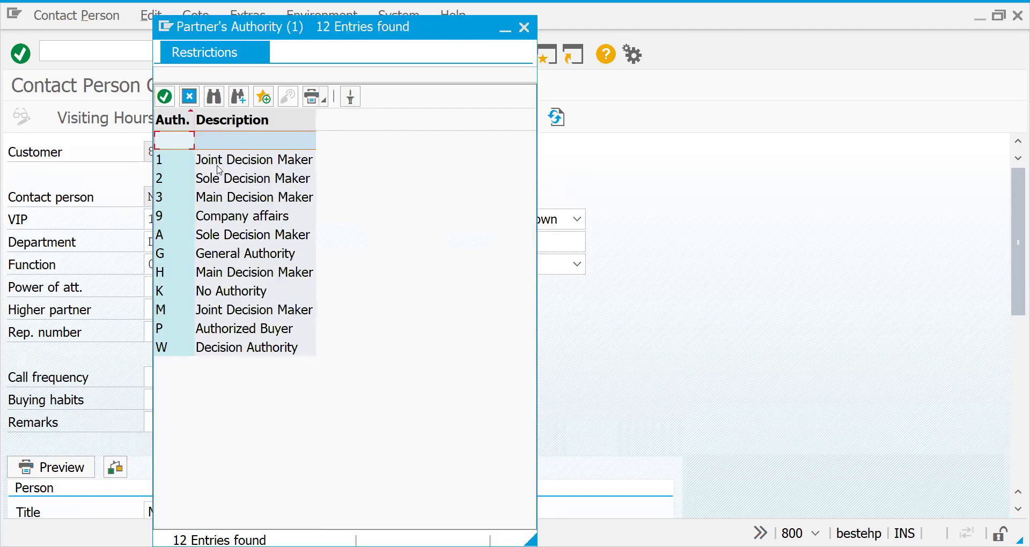
{"action": "double_click", "coordinate": [218, 164]}
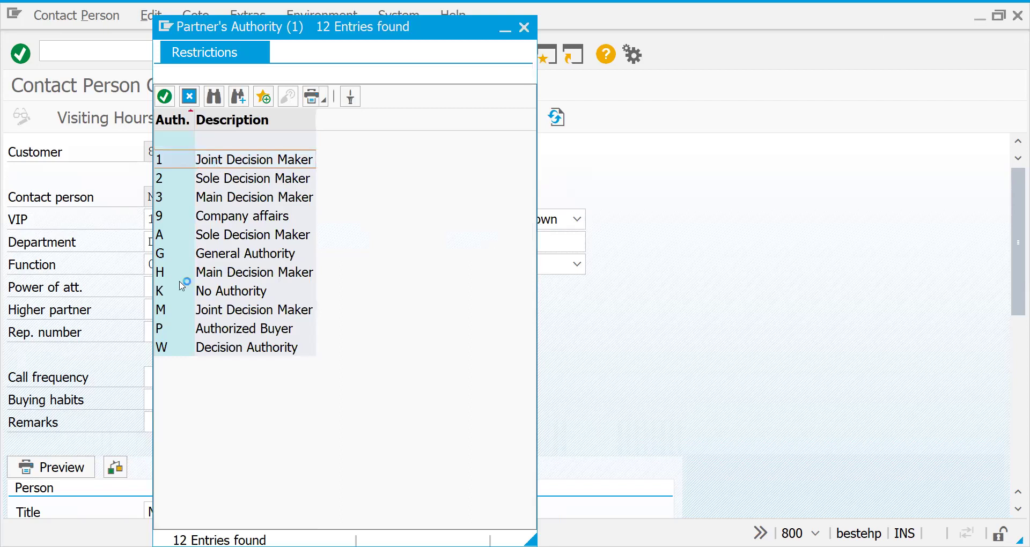
{"action": "key", "text": "Return"}
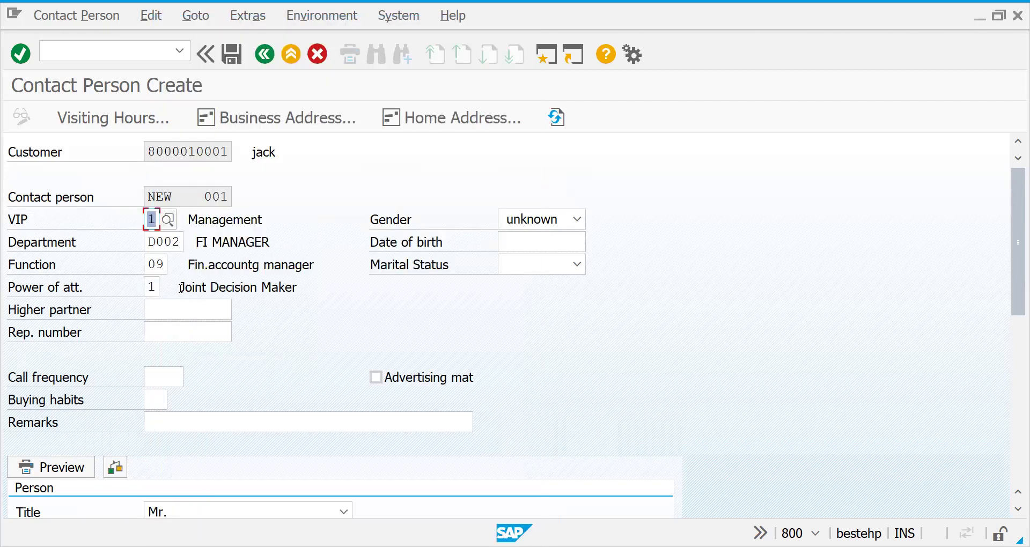
{"action": "left_click", "coordinate": [192, 311]}
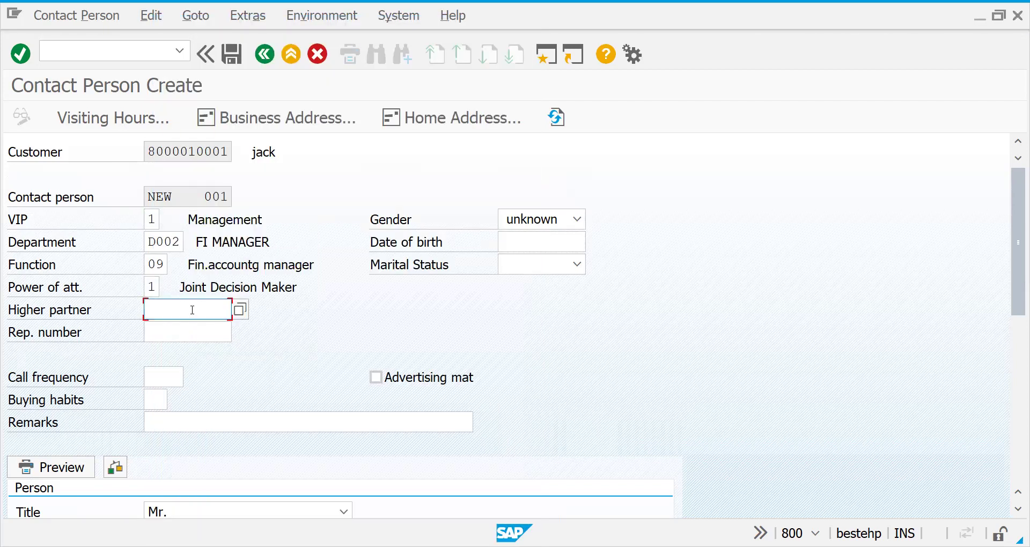
{"action": "left_click", "coordinate": [240, 311]}
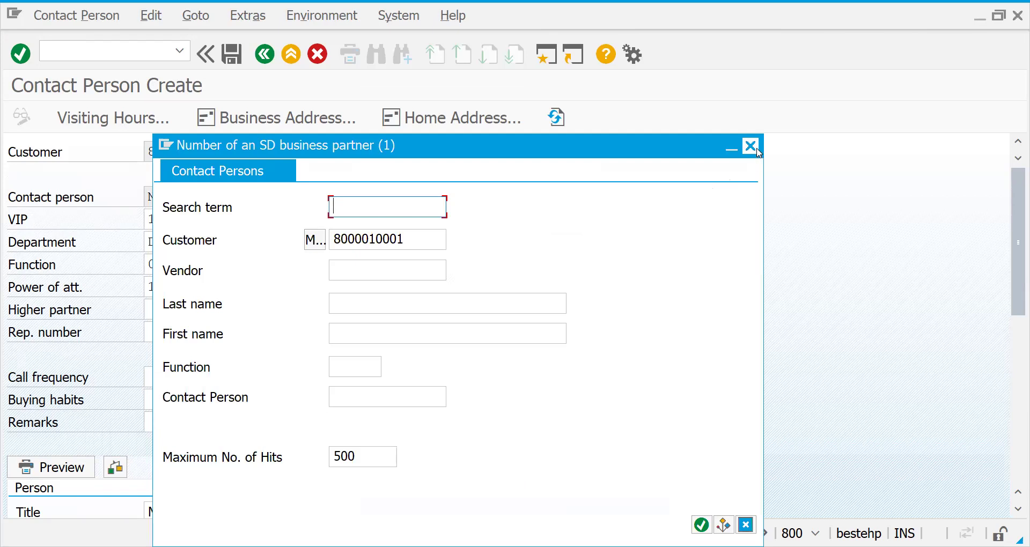
{"action": "left_click", "coordinate": [750, 147]}
{"action": "left_click", "coordinate": [151, 330]}
{"action": "left_click", "coordinate": [162, 311]}
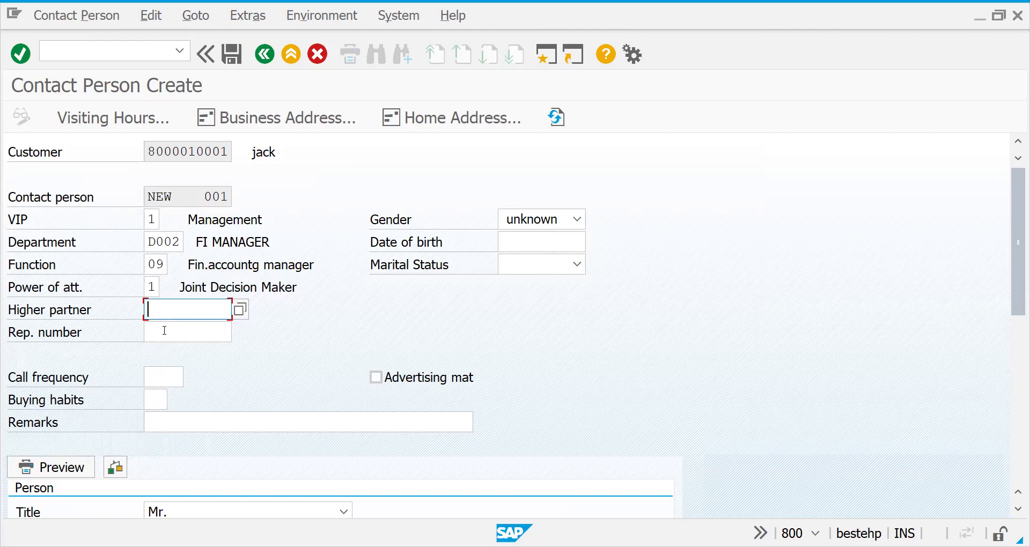
Step: Set gender 1 Male, date of birth 22.02.2022 and marital status 1 Marrd
{"action": "left_click", "coordinate": [578, 219]}
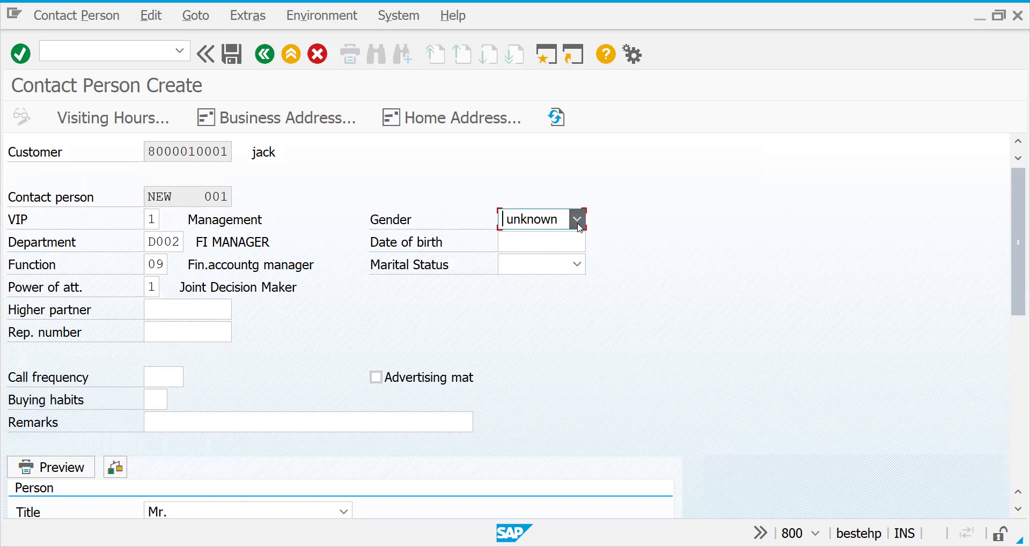
{"action": "left_click", "coordinate": [535, 262]}
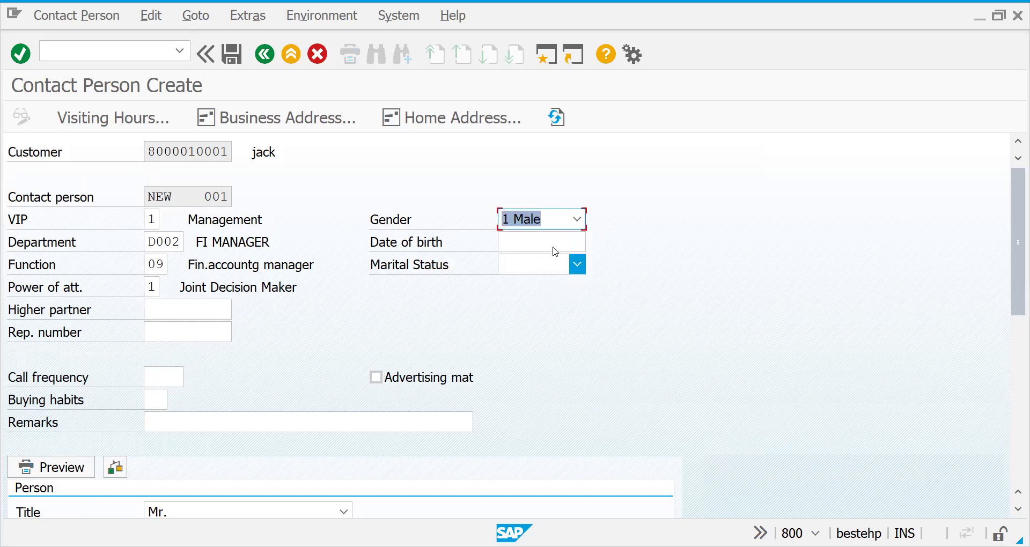
{"action": "left_click", "coordinate": [583, 239]}
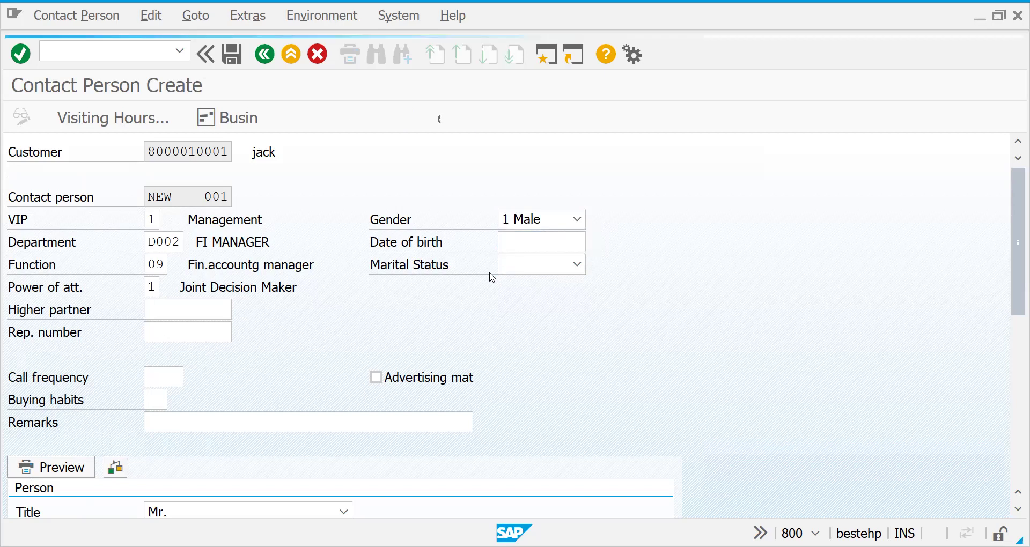
{"action": "key", "text": "F4"}
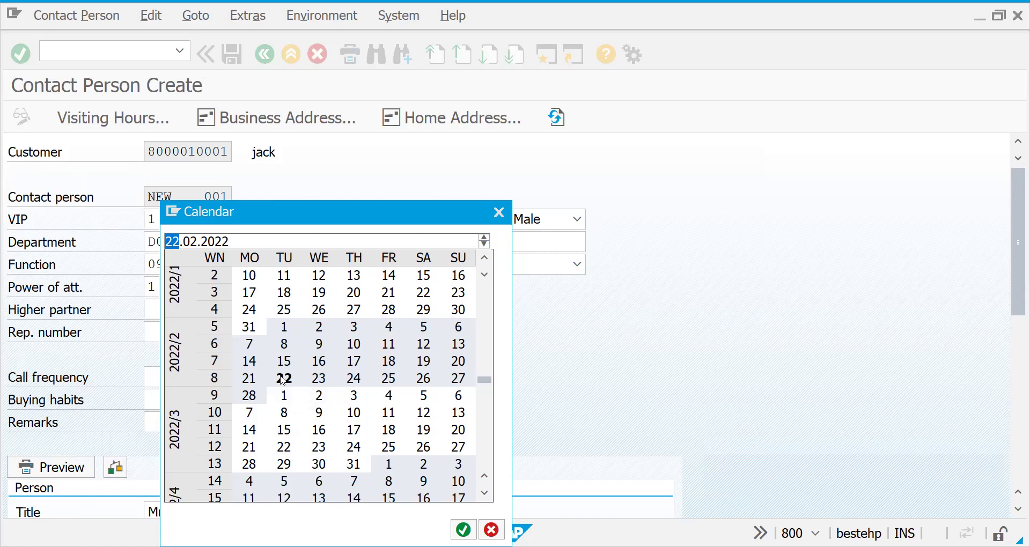
{"action": "double_click", "coordinate": [283, 379]}
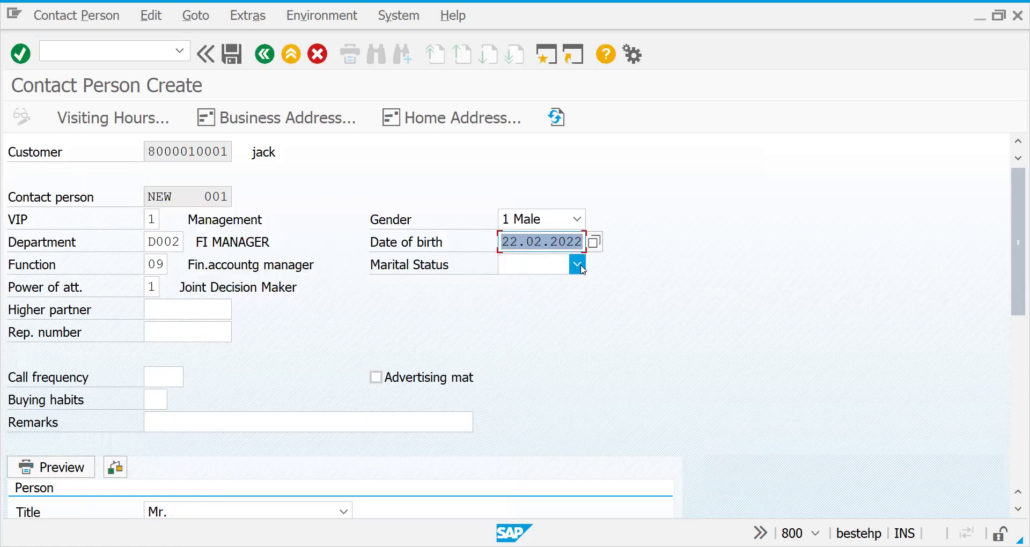
{"action": "left_click", "coordinate": [577, 264]}
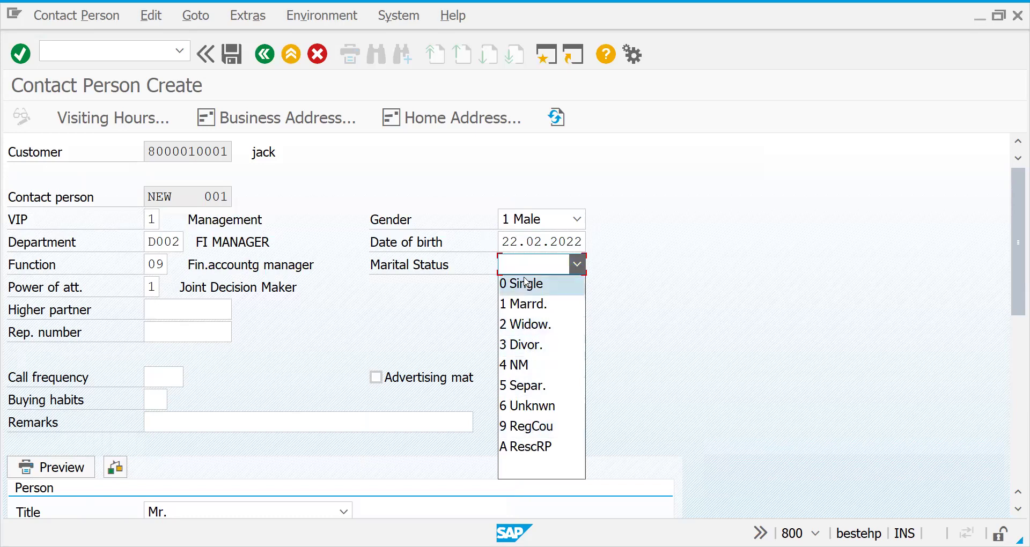
{"action": "left_click", "coordinate": [525, 303]}
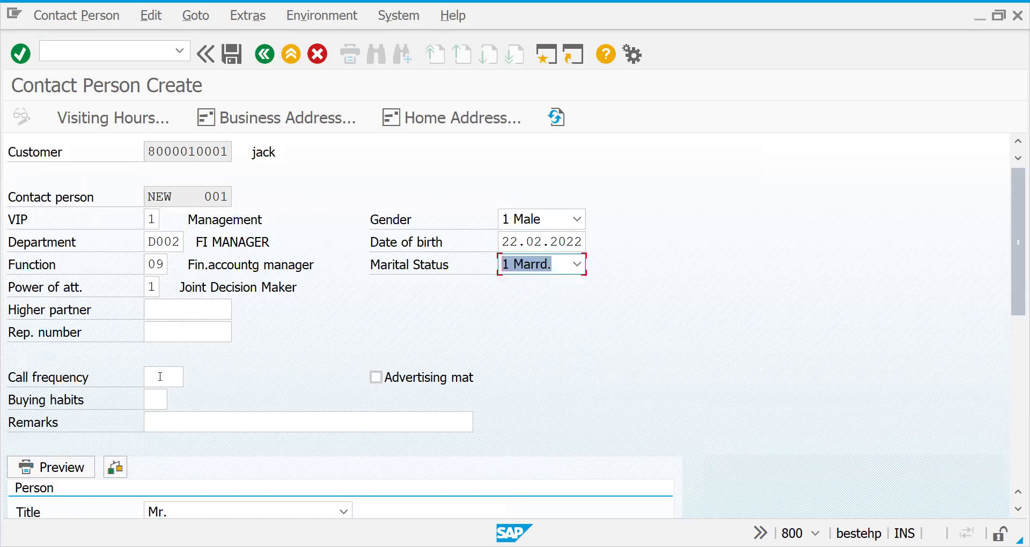
{"action": "left_click", "coordinate": [162, 377]}
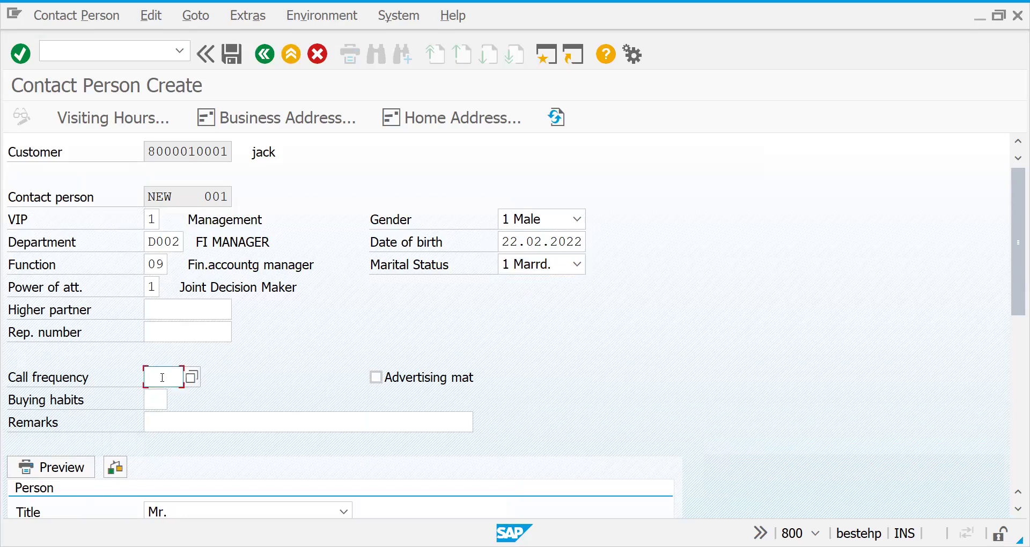
Step: Choose call frequency 0009 (every 5 days) and buying habits 01 Positive, then validate both entries
{"action": "left_click", "coordinate": [191, 377]}
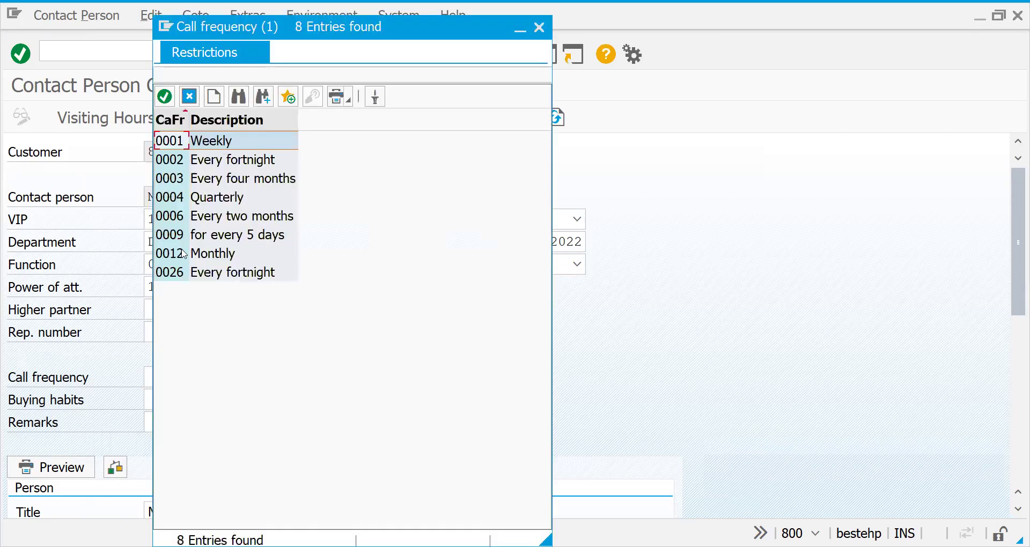
{"action": "left_click", "coordinate": [197, 235]}
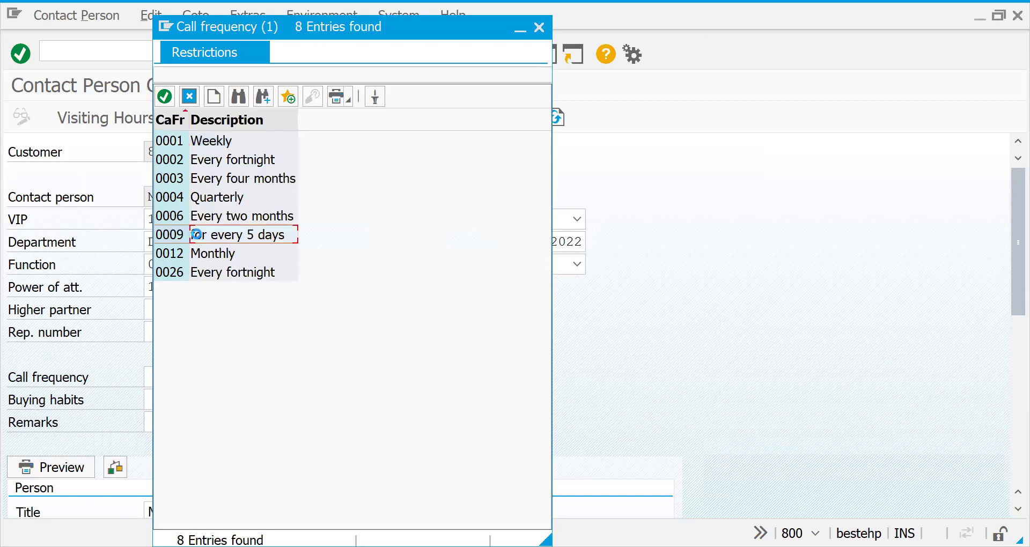
{"action": "left_click", "coordinate": [197, 235]}
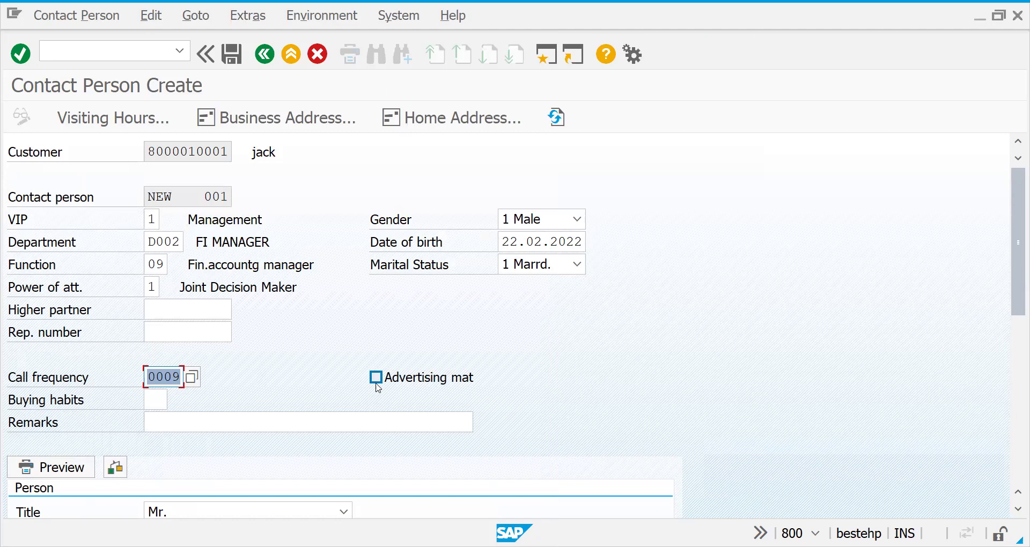
{"action": "left_click", "coordinate": [377, 384]}
{"action": "left_click", "coordinate": [377, 385]}
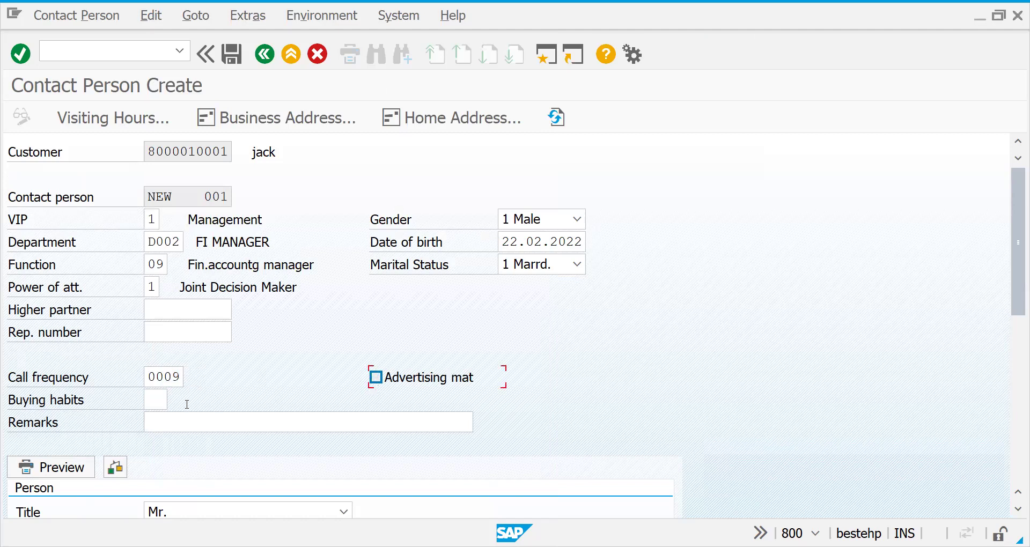
{"action": "left_click", "coordinate": [156, 405]}
{"action": "left_click", "coordinate": [169, 402]}
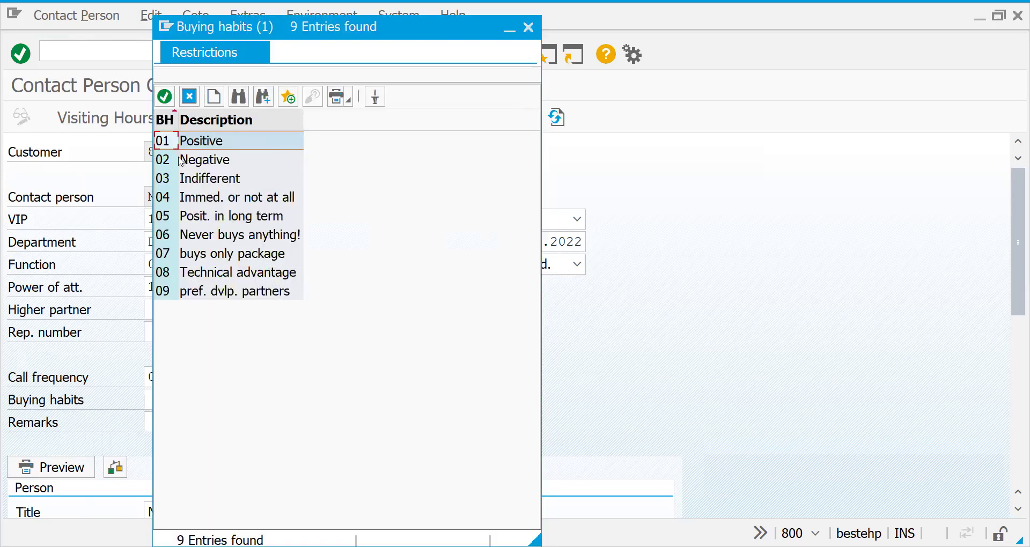
{"action": "double_click", "coordinate": [178, 141]}
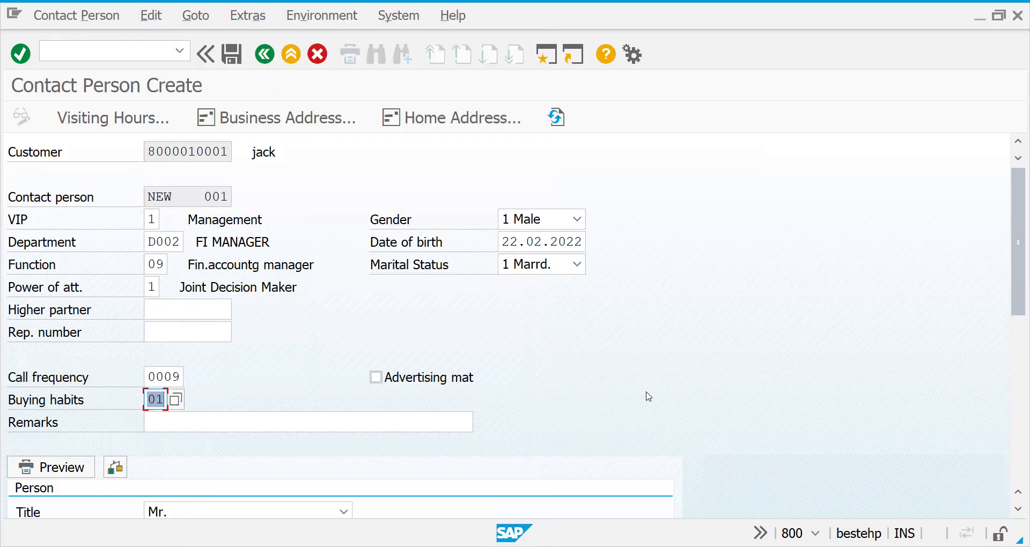
{"action": "left_click_drag", "start_coordinate": [1015, 261], "coordinate": [1018, 337]}
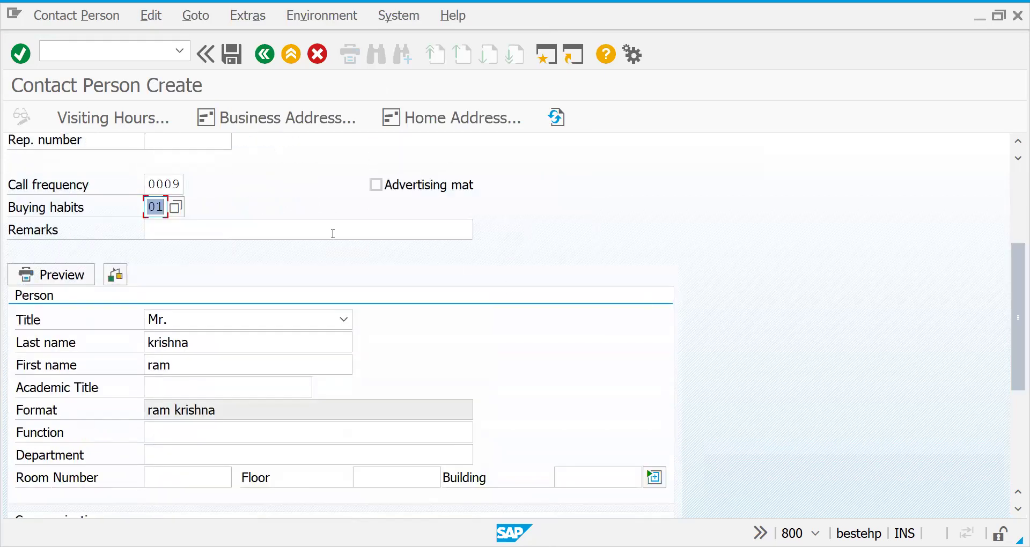
{"action": "left_click", "coordinate": [332, 234]}
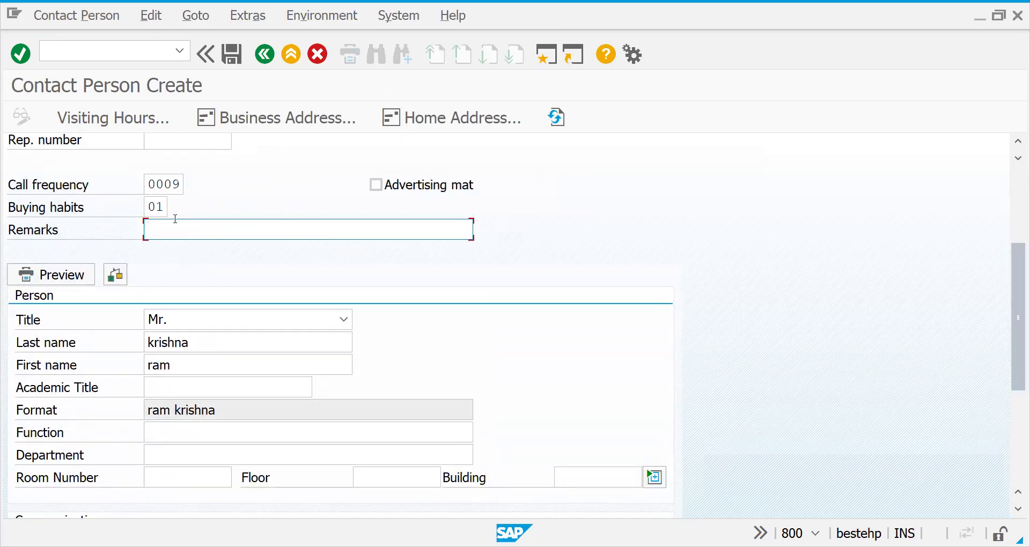
{"action": "key", "text": "Return"}
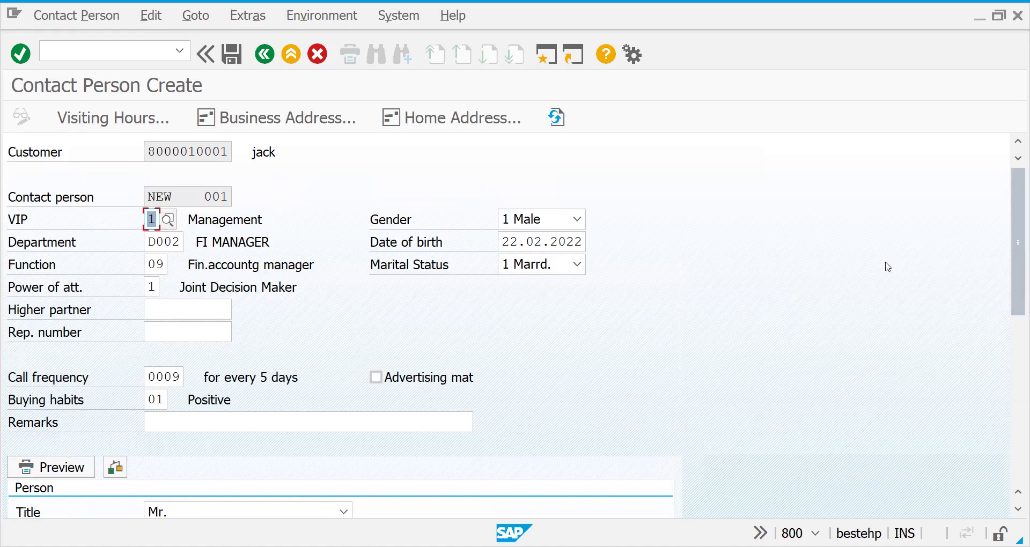
{"action": "left_click_drag", "start_coordinate": [1011, 253], "coordinate": [1011, 373]}
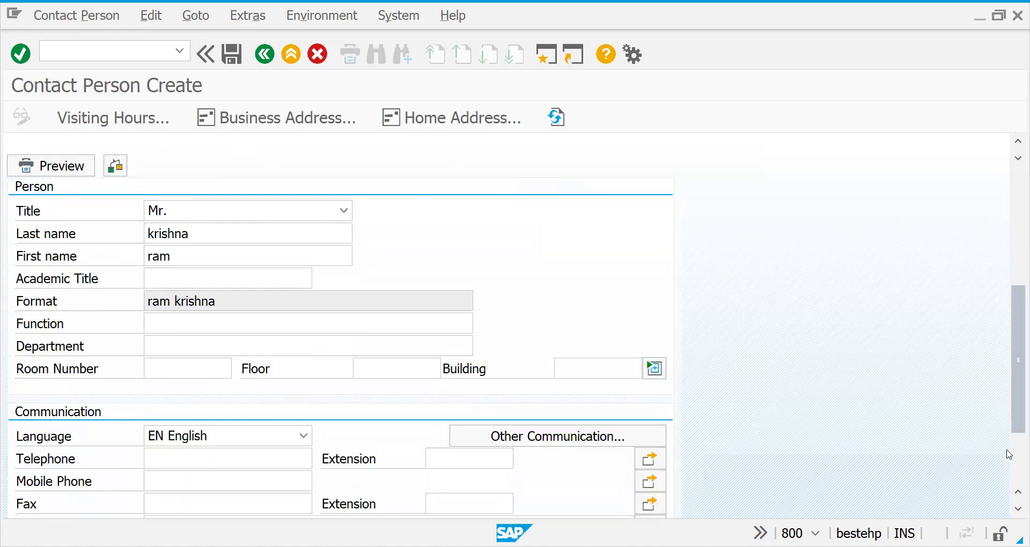
{"action": "left_click_drag", "start_coordinate": [1015, 414], "coordinate": [1015, 452]}
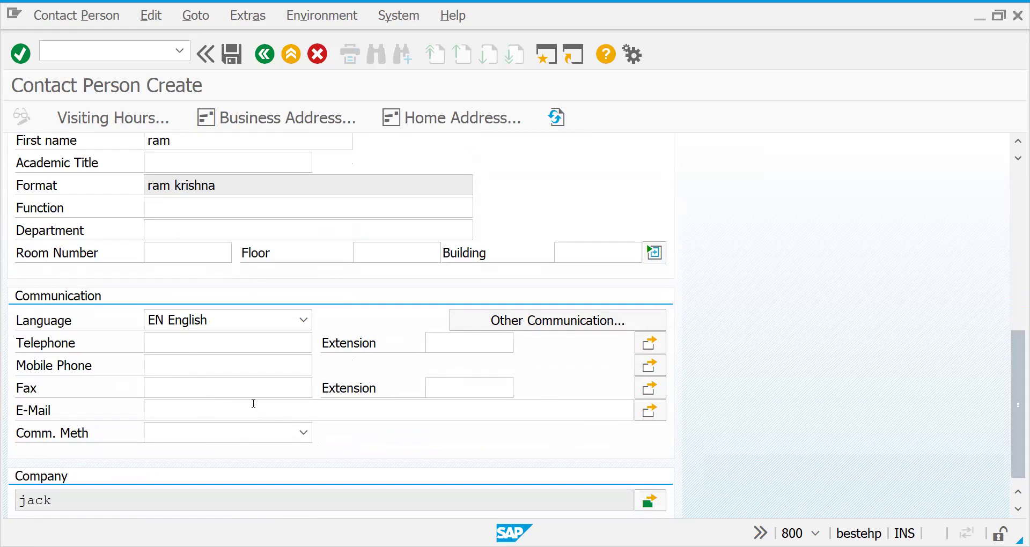
{"action": "left_click", "coordinate": [229, 417]}
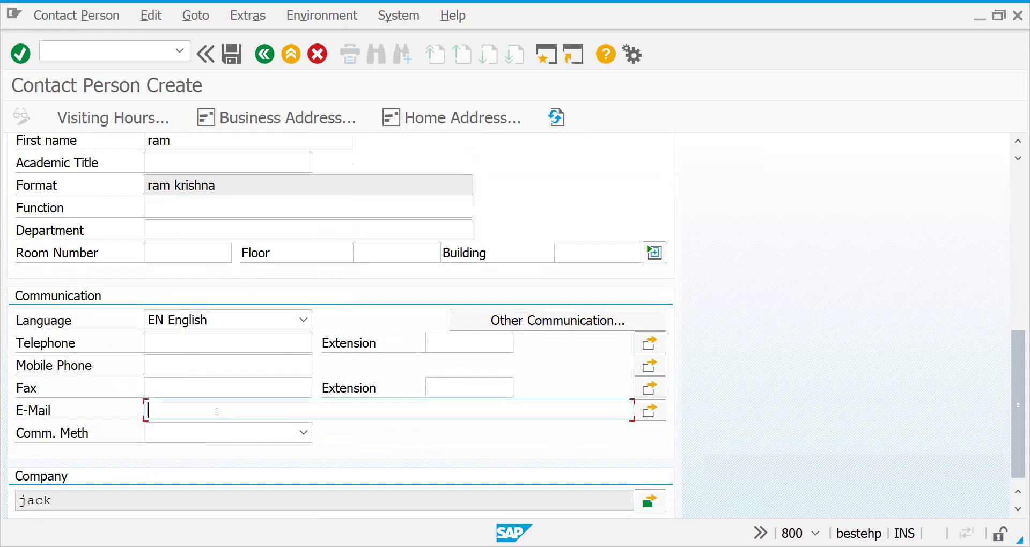
{"action": "left_click", "coordinate": [304, 432]}
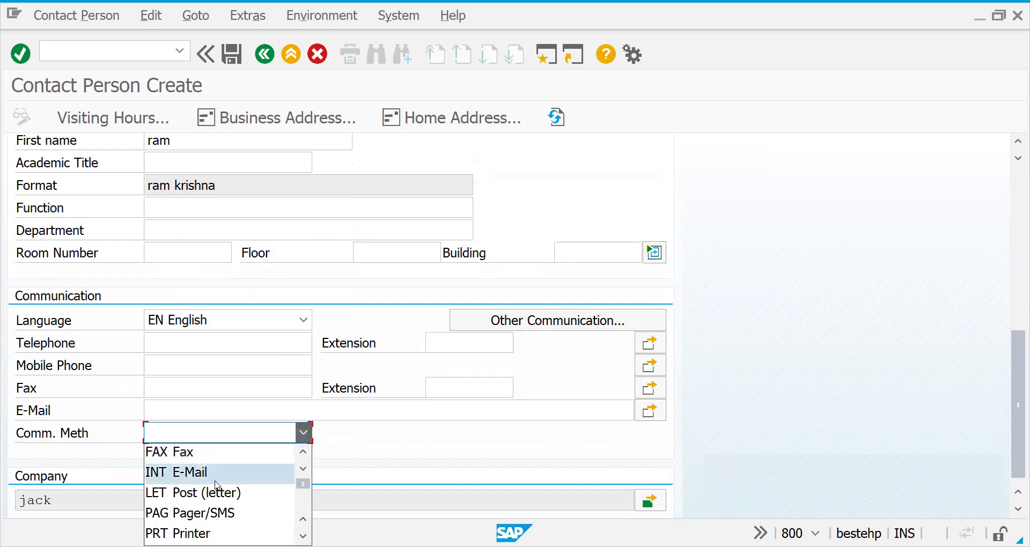
{"action": "left_click", "coordinate": [391, 436]}
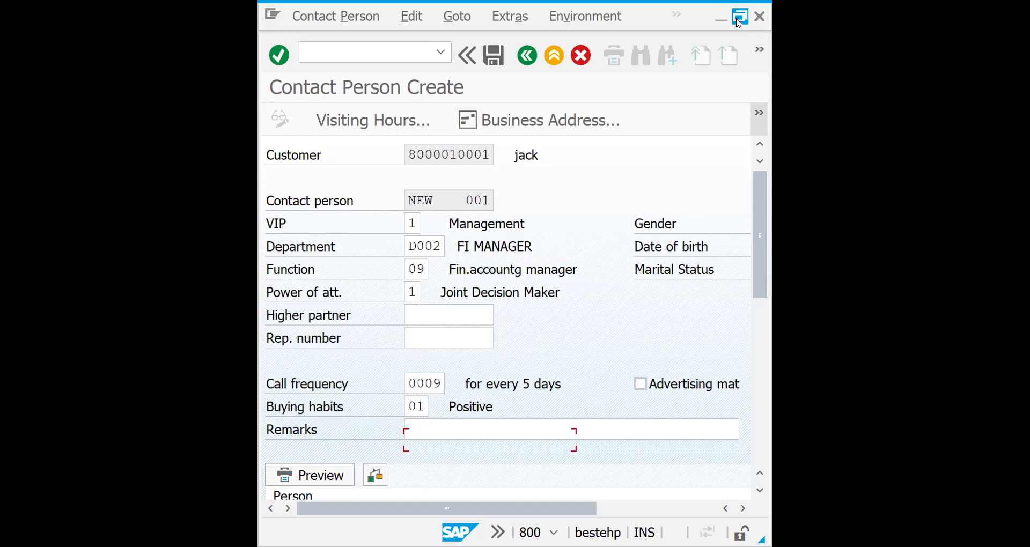
Step: Enter country DE for the contact's home address, then open and close the business address entry
{"action": "left_click", "coordinate": [739, 19]}
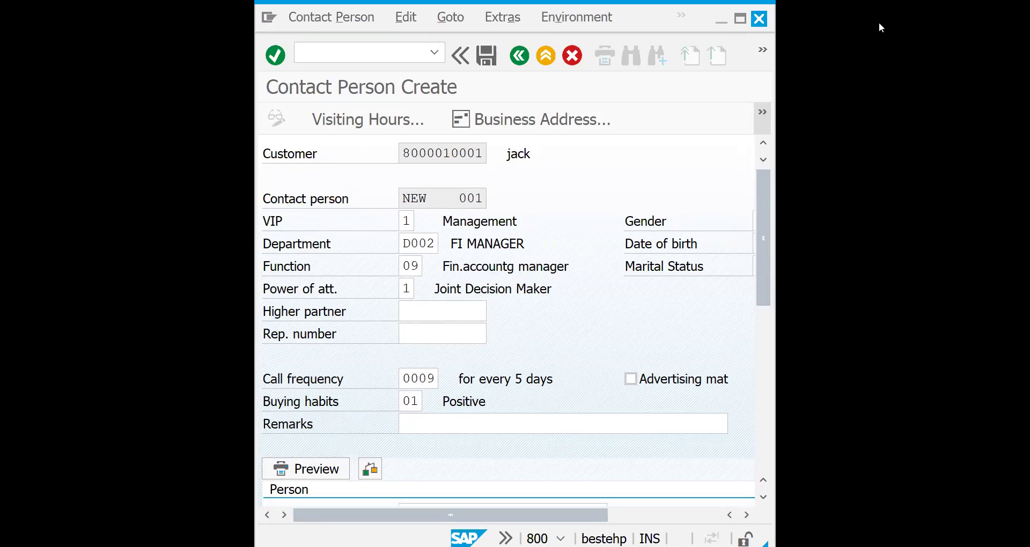
{"action": "left_click", "coordinate": [740, 19]}
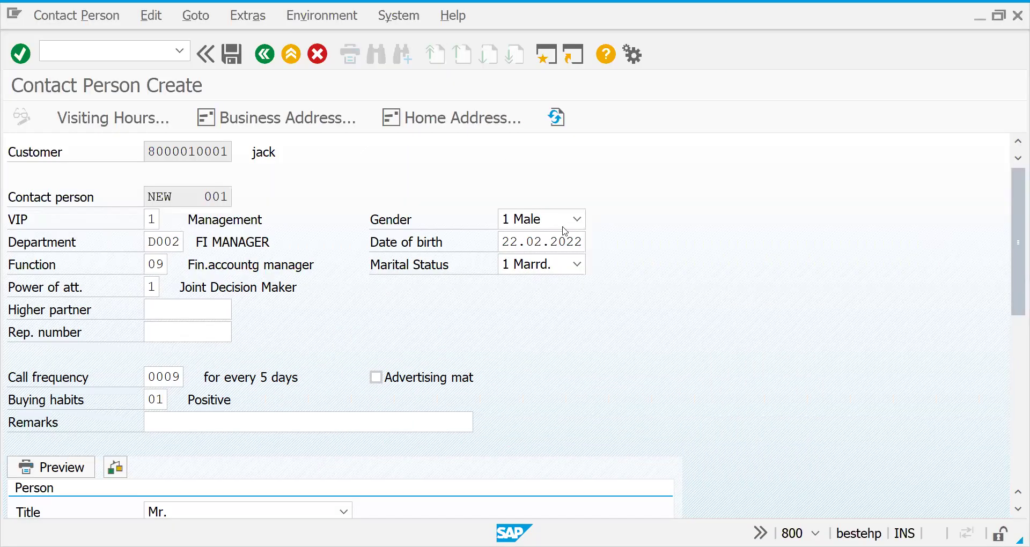
{"action": "left_click", "coordinate": [424, 117]}
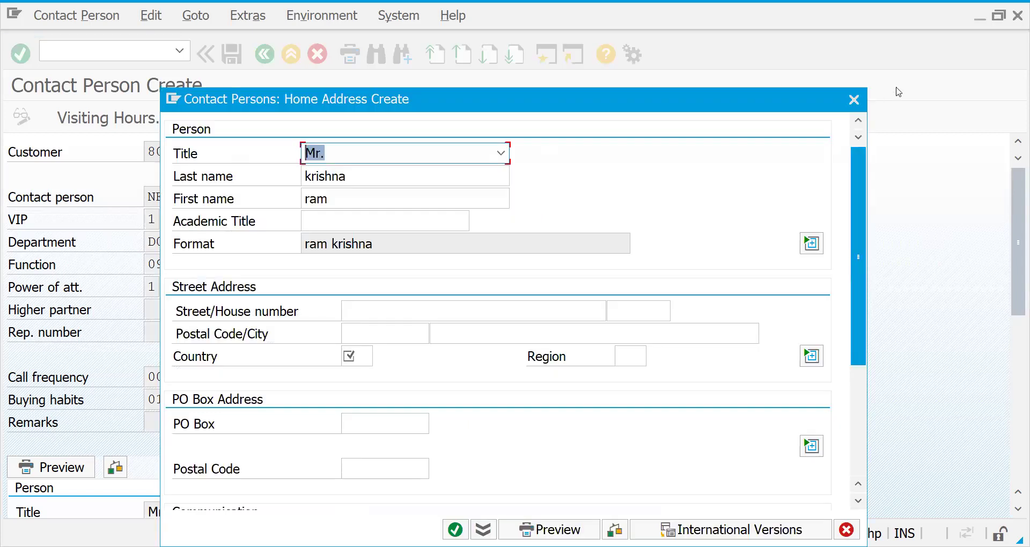
{"action": "left_click", "coordinate": [358, 348]}
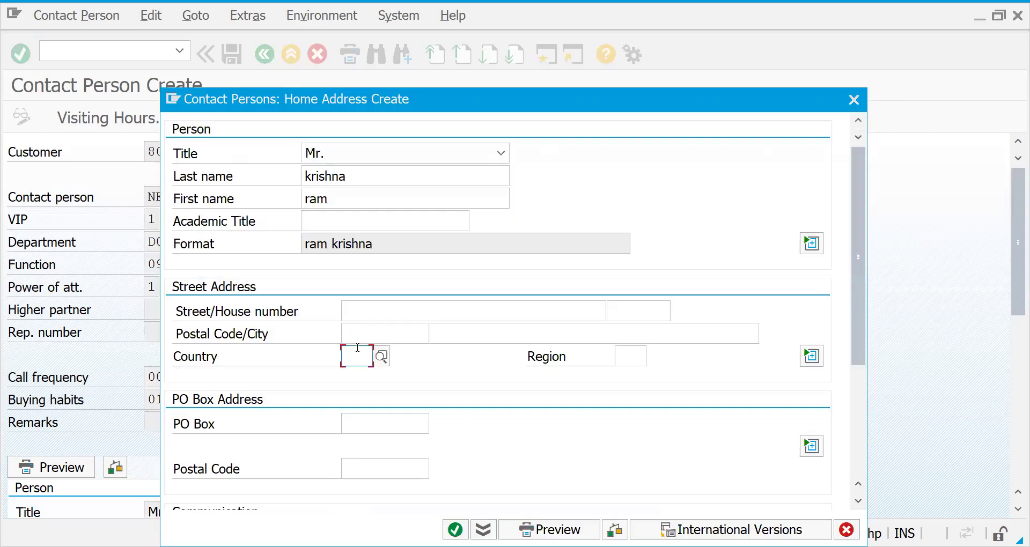
{"action": "type", "text": "de"}
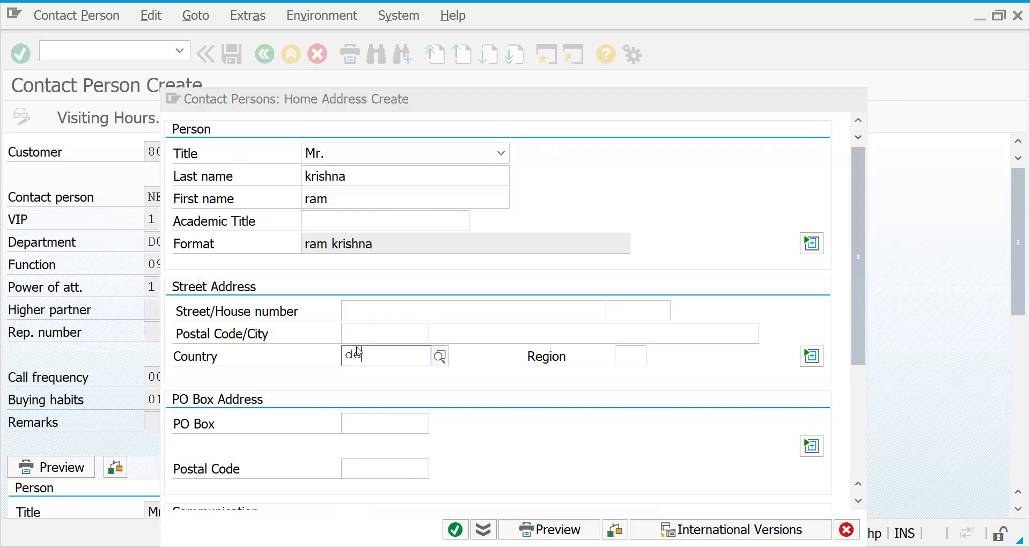
{"action": "key", "text": "Return"}
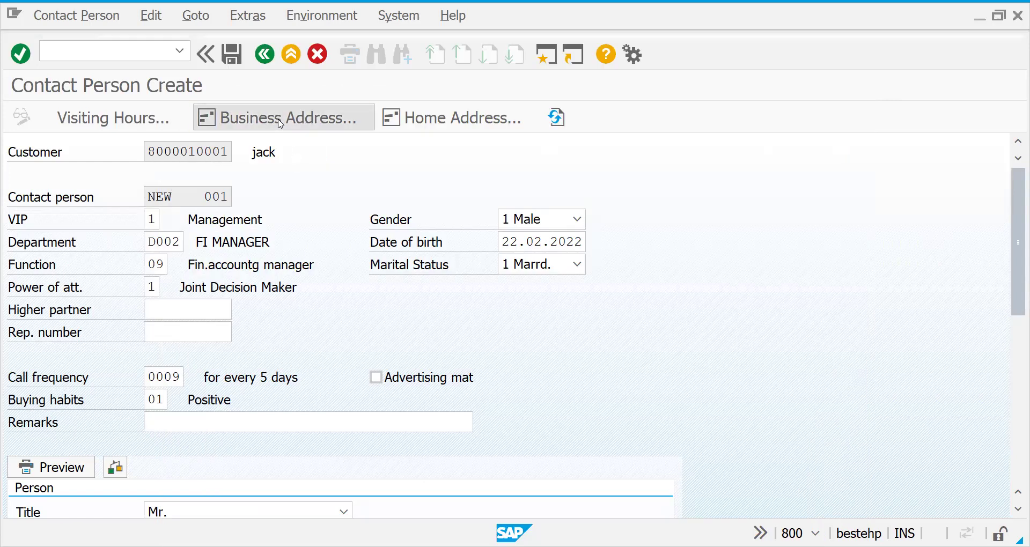
{"action": "key", "text": "F6"}
{"action": "left_click", "coordinate": [359, 375]}
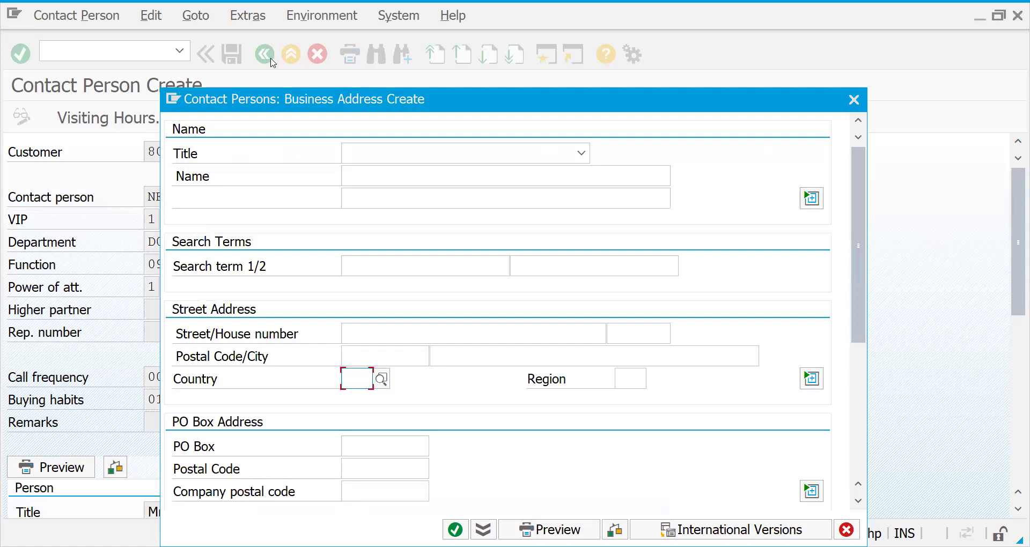
{"action": "key", "text": "Return"}
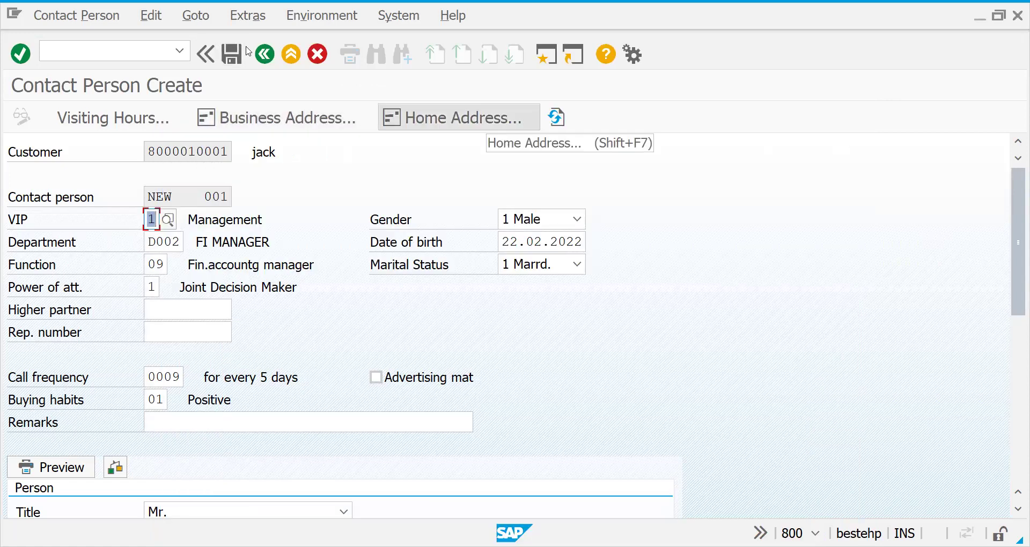
Step: Save the new contact person and enter /nxd02 in the command field
{"action": "left_click", "coordinate": [231, 56]}
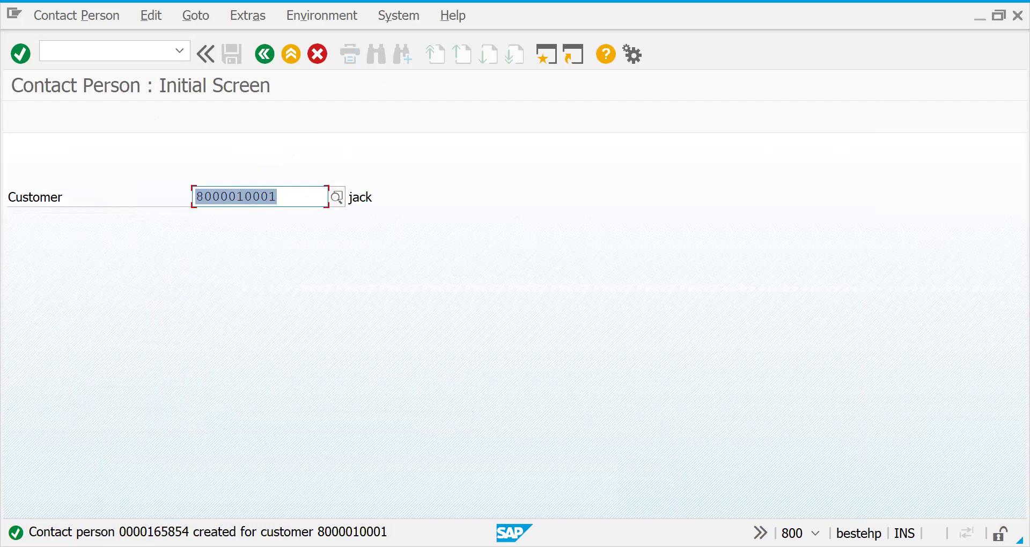
{"action": "left_click", "coordinate": [292, 201]}
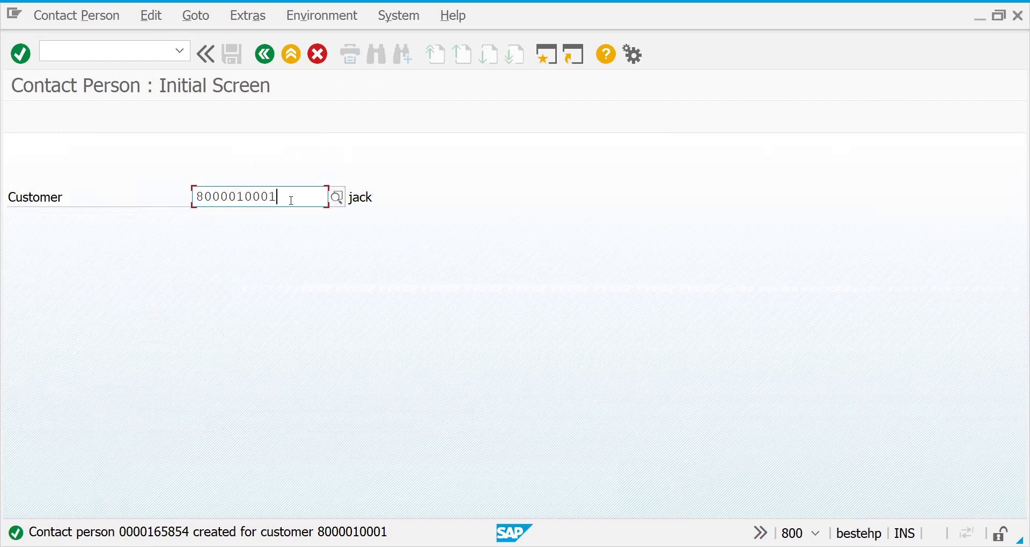
{"action": "double_click", "coordinate": [189, 197]}
{"action": "left_click", "coordinate": [110, 55]}
{"action": "type", "text": "/n"}
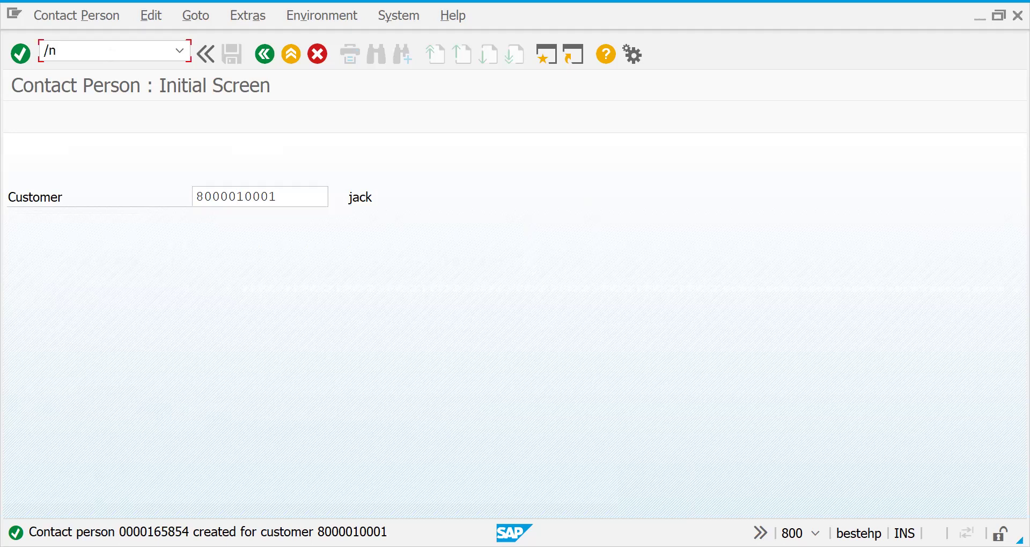
{"action": "type", "text": "xd02"}
Step: Open the customer in XD02 with the 28 whole sellers sales area 2727/28/27
{"action": "key", "text": "Return"}
{"action": "key", "text": "Return"}
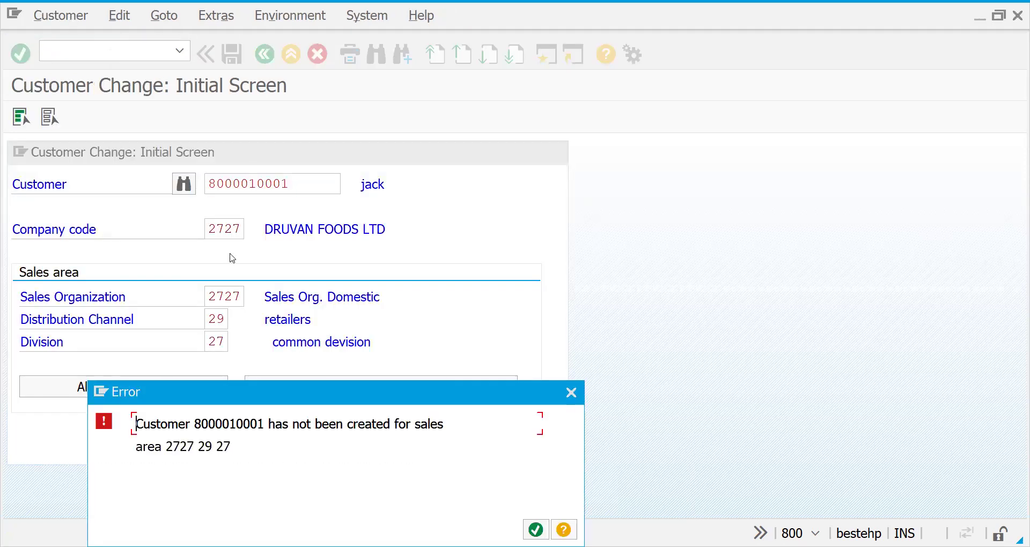
{"action": "key", "text": "Return"}
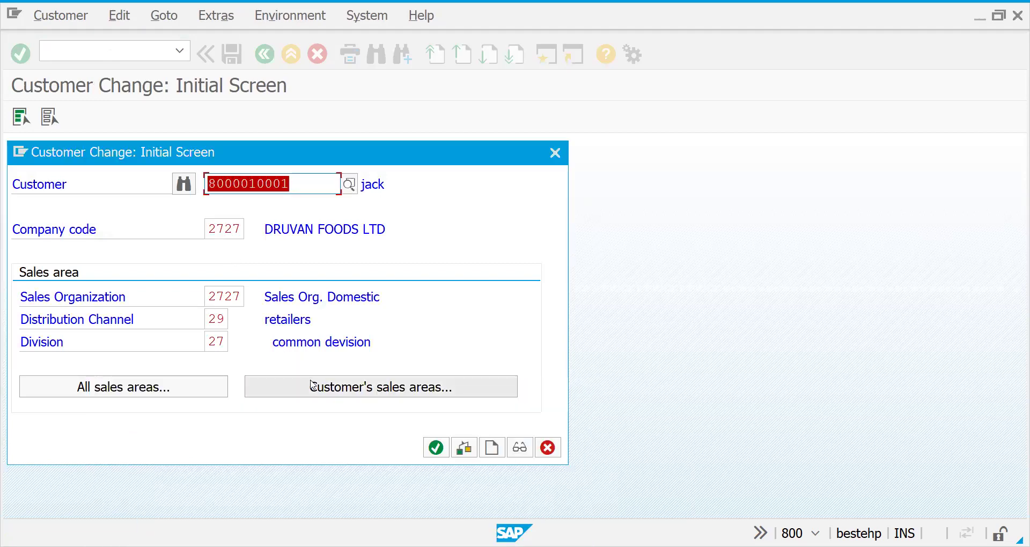
{"action": "key", "text": "Return"}
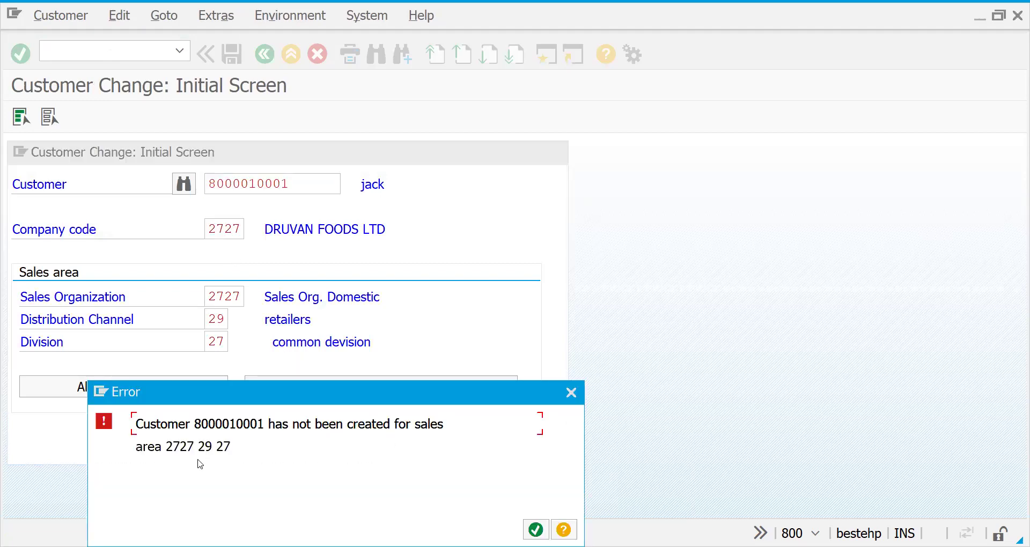
{"action": "left_click", "coordinate": [567, 400]}
{"action": "double_click", "coordinate": [267, 242]}
{"action": "key", "text": "Return"}
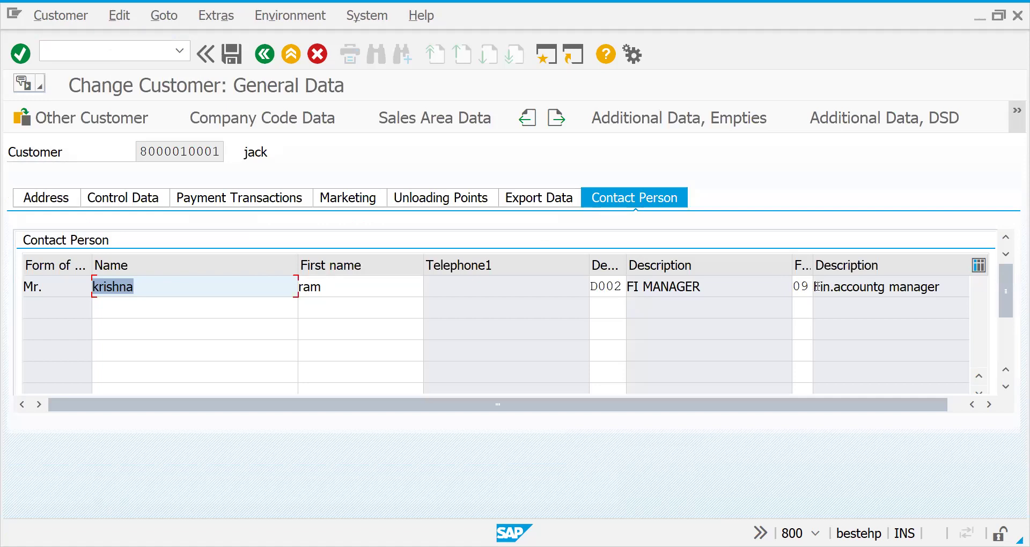
Step: Check the new contact's row in the Contact Person tab: department D002, function 09
{"action": "scroll", "coordinate": [683, 407], "scroll_direction": "right", "scroll_amount": 1}
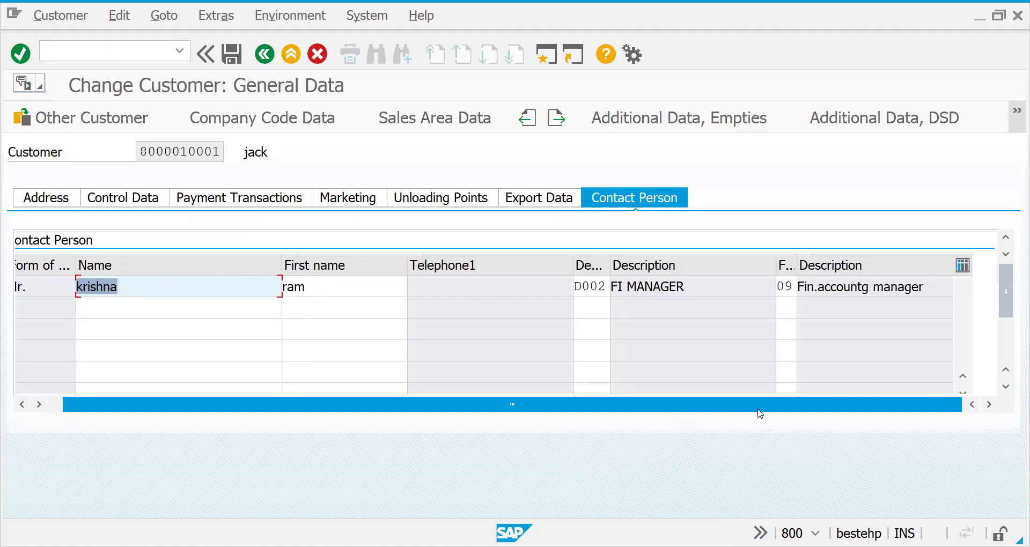
{"action": "scroll", "coordinate": [577, 401], "scroll_direction": "left", "scroll_amount": 1}
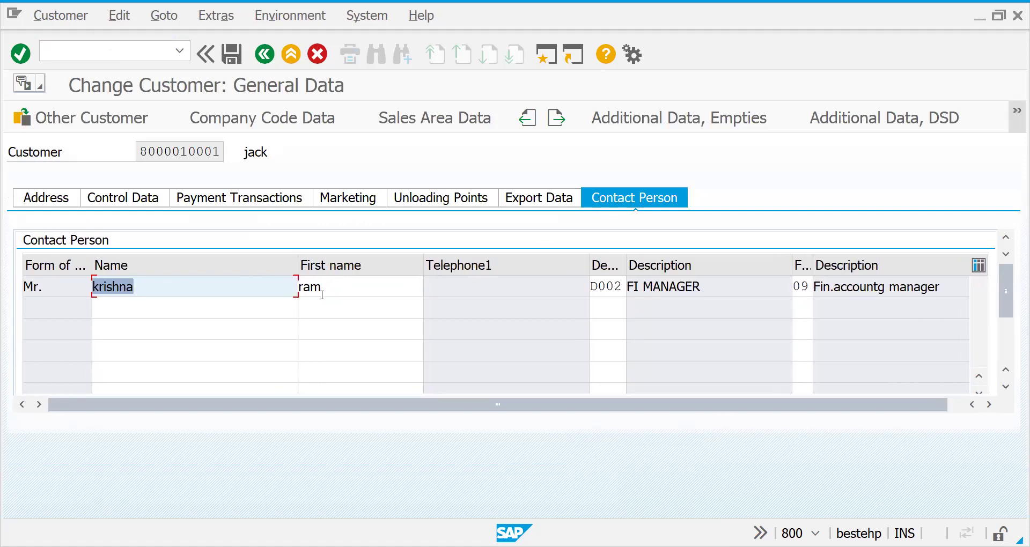
{"action": "left_click", "coordinate": [219, 310]}
{"action": "left_click", "coordinate": [333, 308]}
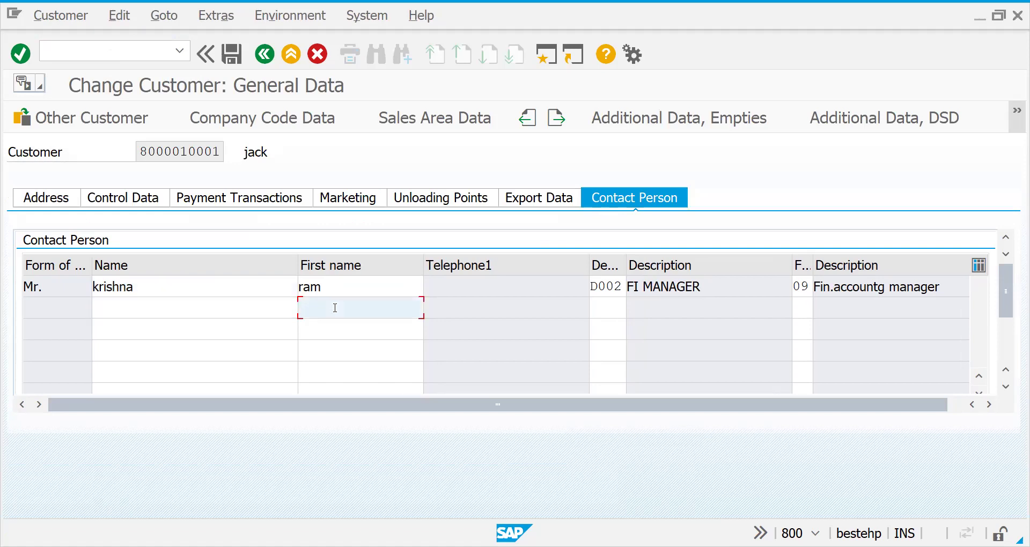
{"action": "left_click", "coordinate": [239, 282]}
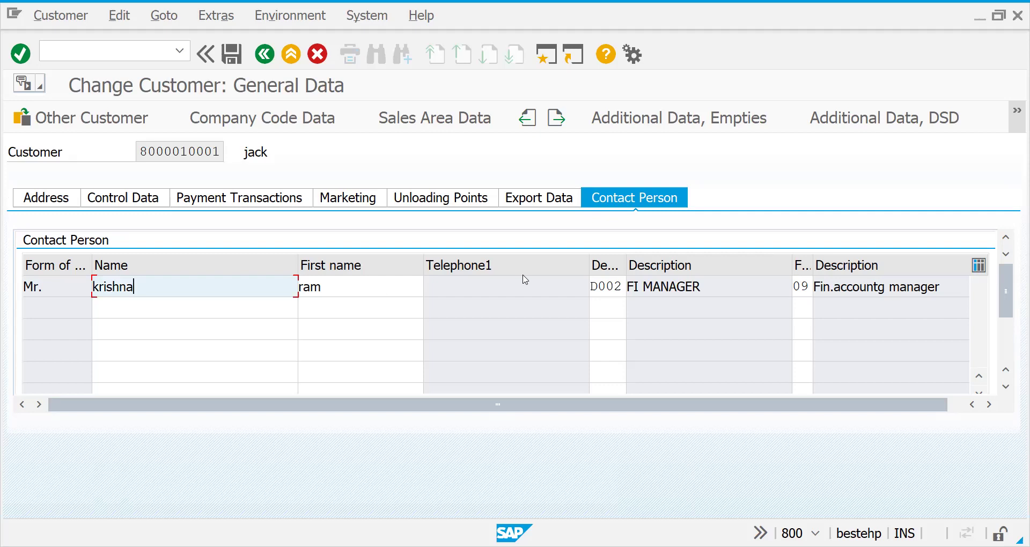
{"action": "left_click", "coordinate": [595, 286]}
{"action": "left_click", "coordinate": [799, 286]}
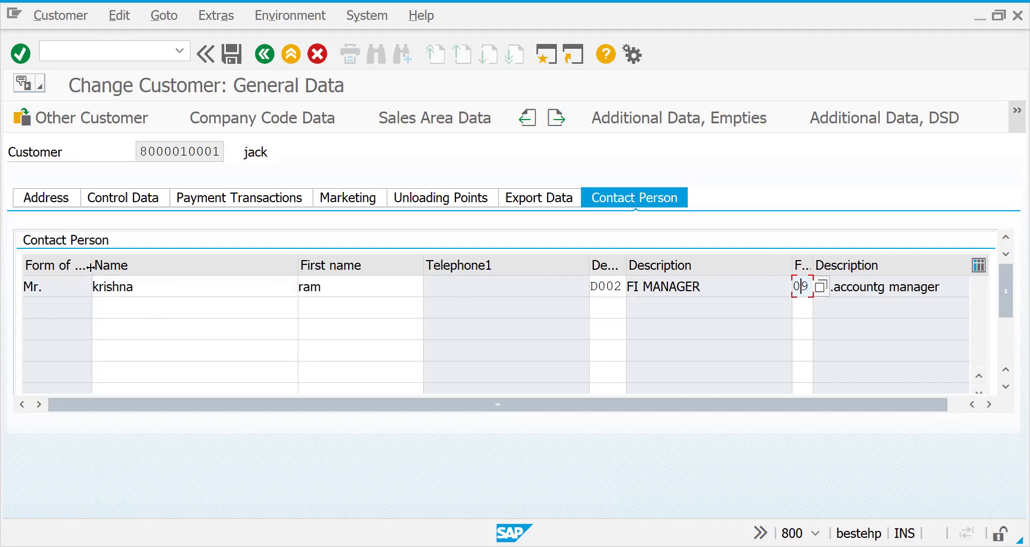
{"action": "left_click_drag", "start_coordinate": [90, 267], "coordinate": [69, 267]}
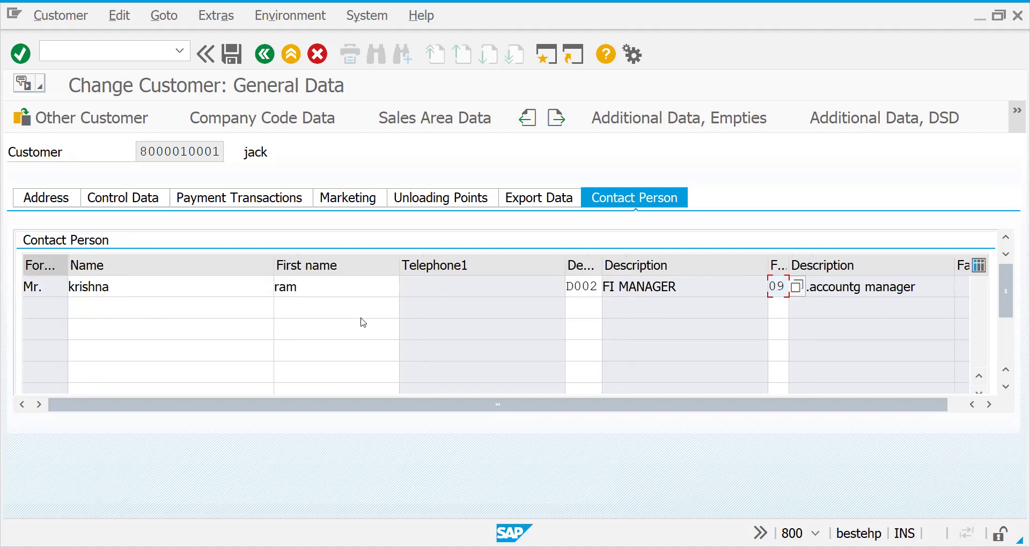
{"action": "key", "text": "Return"}
{"action": "key", "text": "Tab"}
{"action": "key", "text": "Tab"}
{"action": "key", "text": "Tab"}
{"action": "key", "text": "Tab"}
{"action": "key", "text": "Tab"}
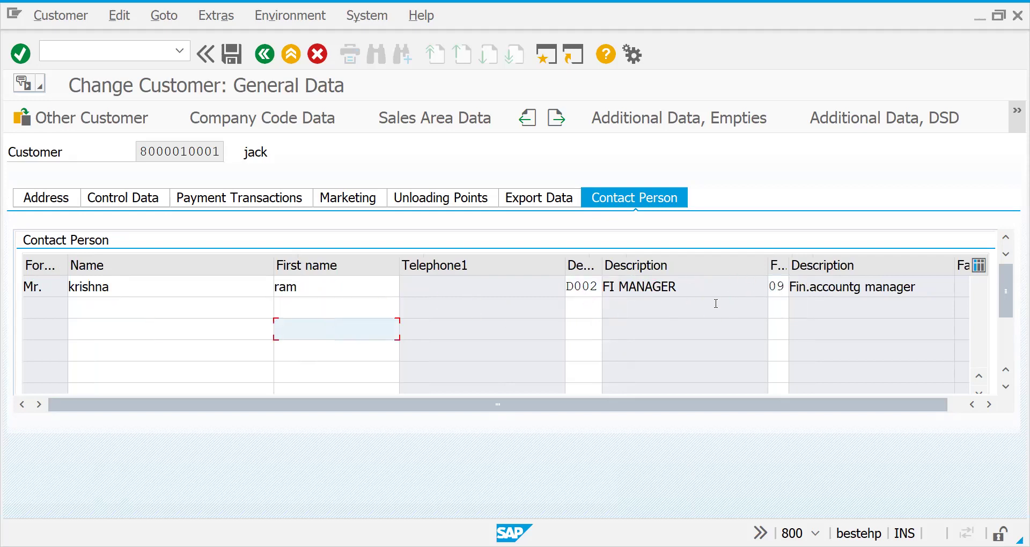
Step: Scroll through the contact person table to inspect the remaining columns, including e-mail
{"action": "left_click_drag", "start_coordinate": [848, 409], "coordinate": [964, 416]}
{"action": "mouse_move", "coordinate": [1013, 317]}
{"action": "left_mouse_down"}
{"action": "mouse_move", "coordinate": [1015, 360]}
{"action": "mouse_move", "coordinate": [1016, 302]}
{"action": "mouse_move", "coordinate": [1007, 307]}
{"action": "left_mouse_up"}
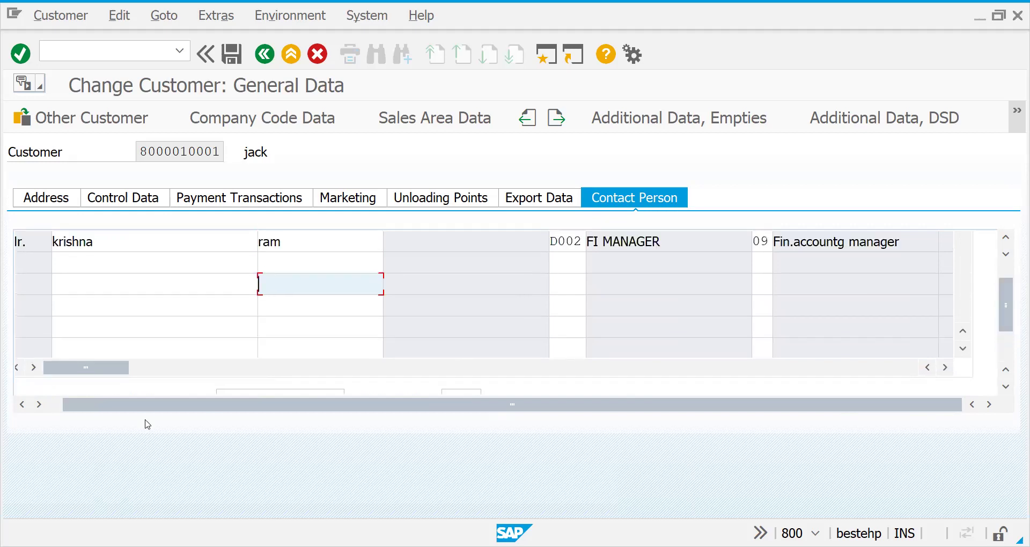
{"action": "left_click", "coordinate": [241, 371]}
{"action": "left_click_drag", "start_coordinate": [241, 374], "coordinate": [507, 390]}
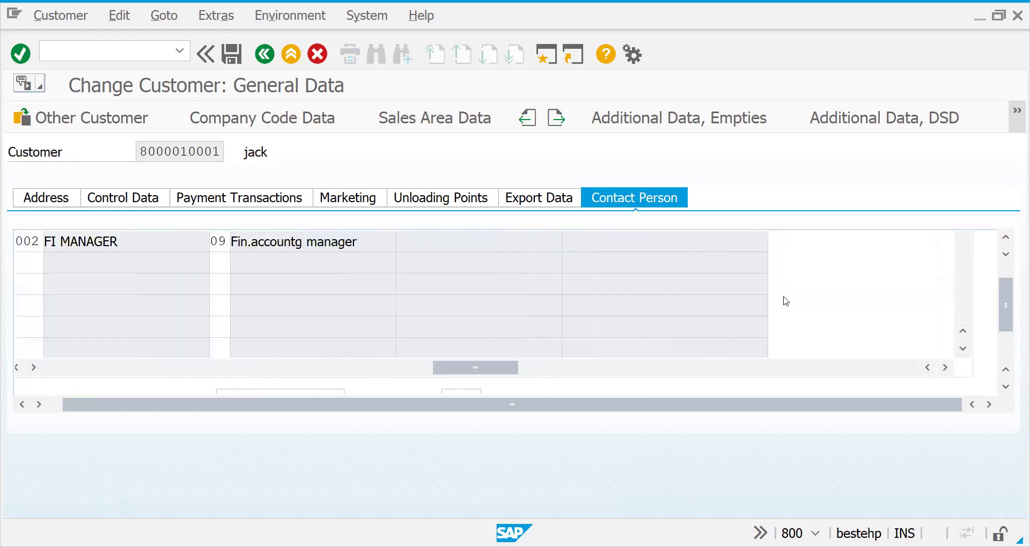
{"action": "left_click_drag", "start_coordinate": [1006, 294], "coordinate": [1008, 287]}
{"action": "left_click", "coordinate": [648, 264]}
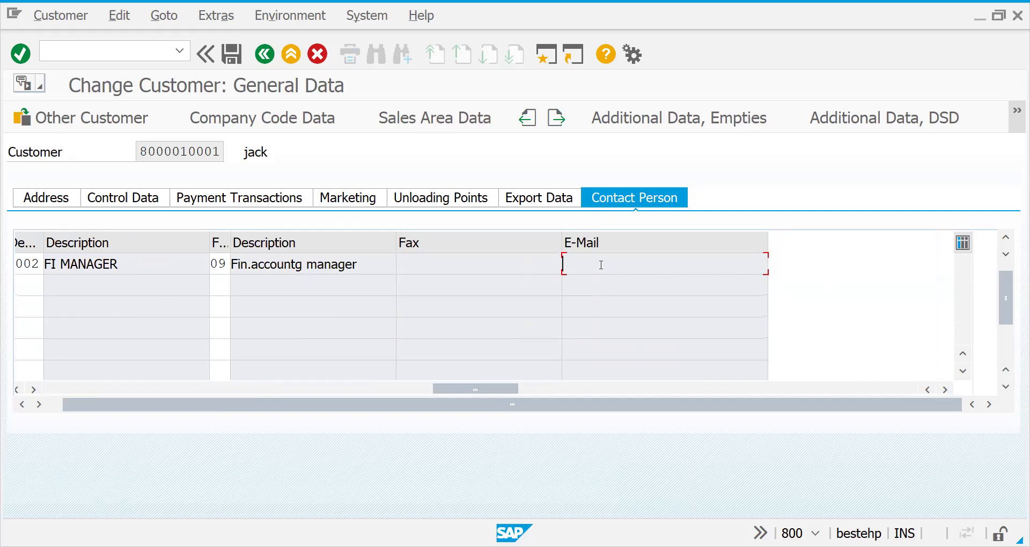
{"action": "left_click_drag", "start_coordinate": [476, 388], "coordinate": [4, 389]}
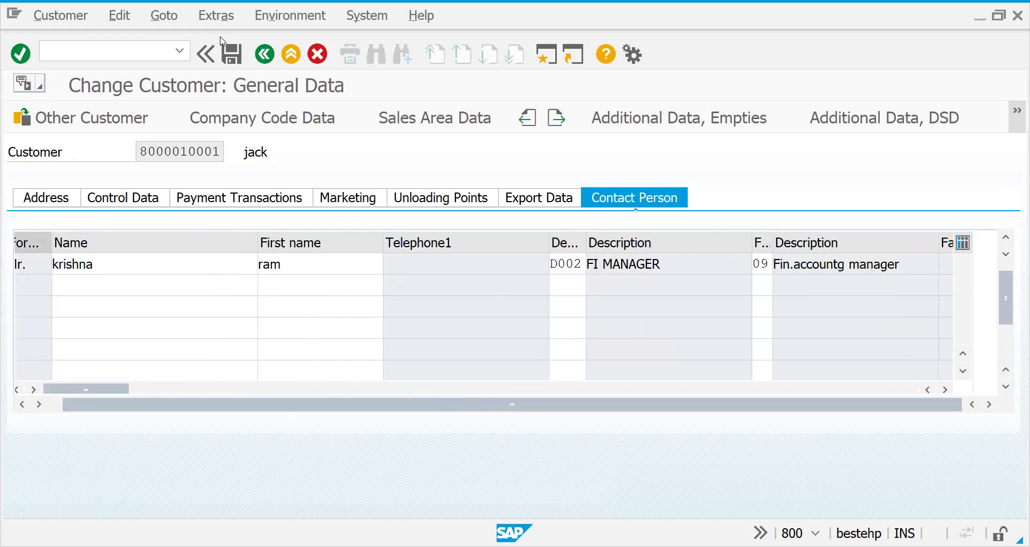
Step: Save the customer master, then view the contact in VAP2 Change and go back
{"action": "left_click", "coordinate": [234, 54]}
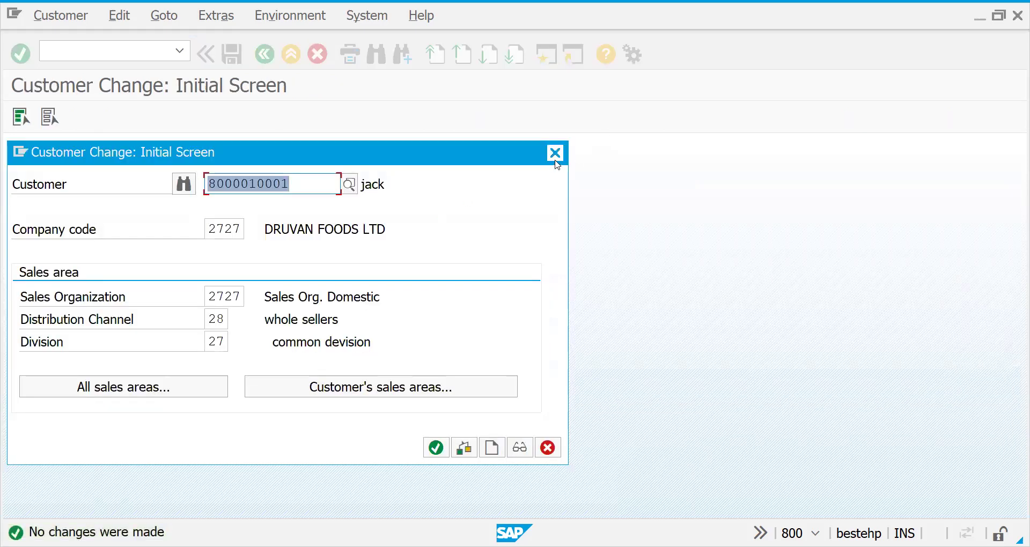
{"action": "left_click", "coordinate": [555, 155]}
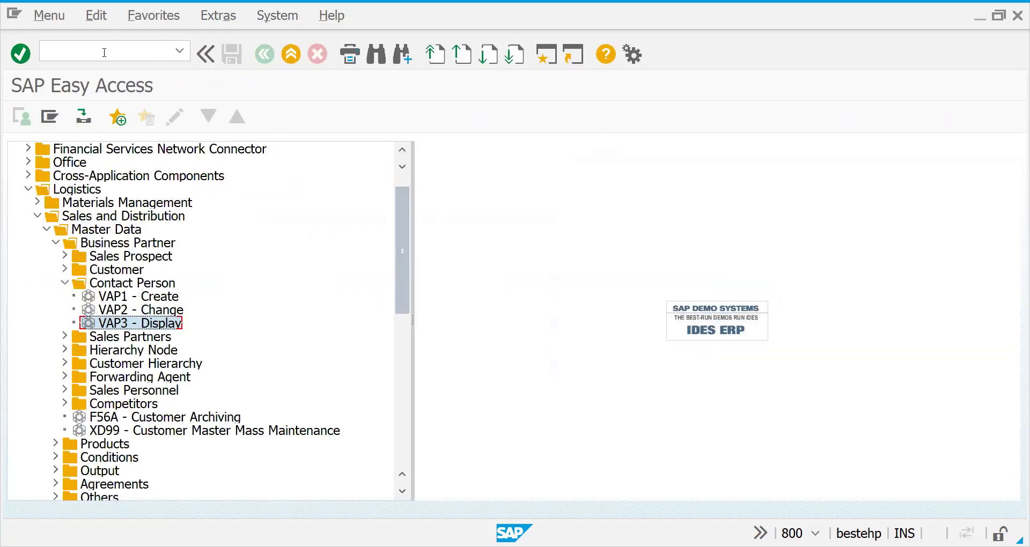
{"action": "double_click", "coordinate": [93, 311]}
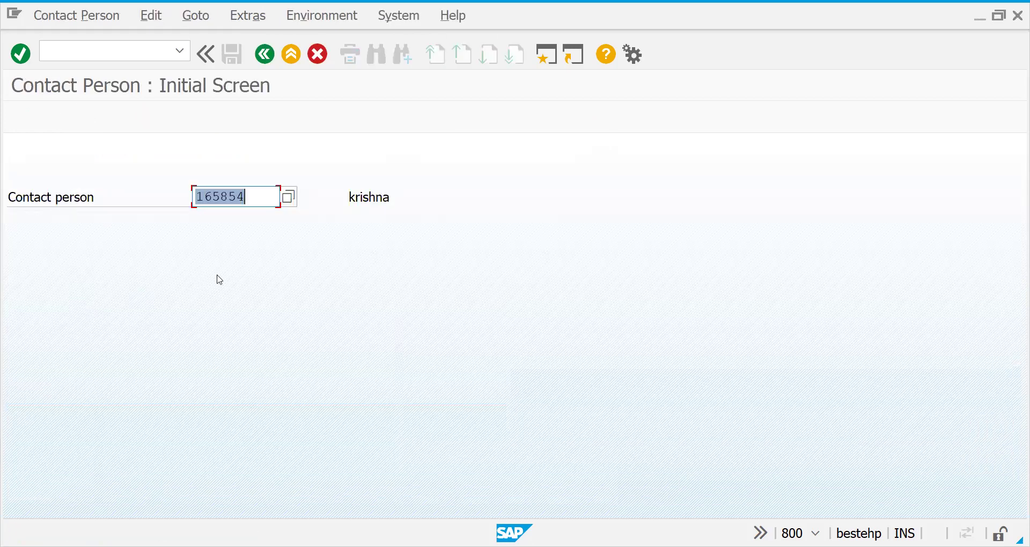
{"action": "key", "text": "Return"}
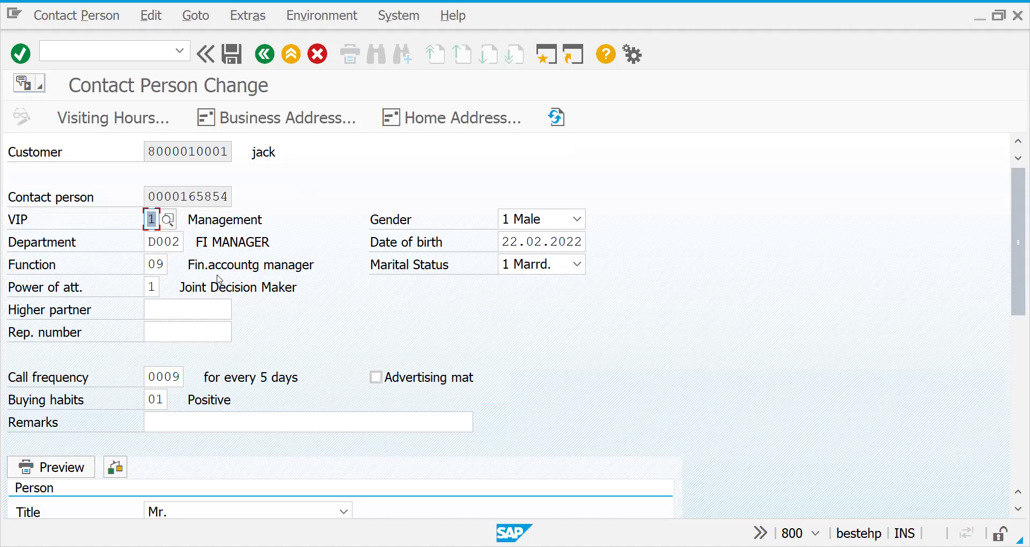
{"action": "left_click", "coordinate": [265, 54]}
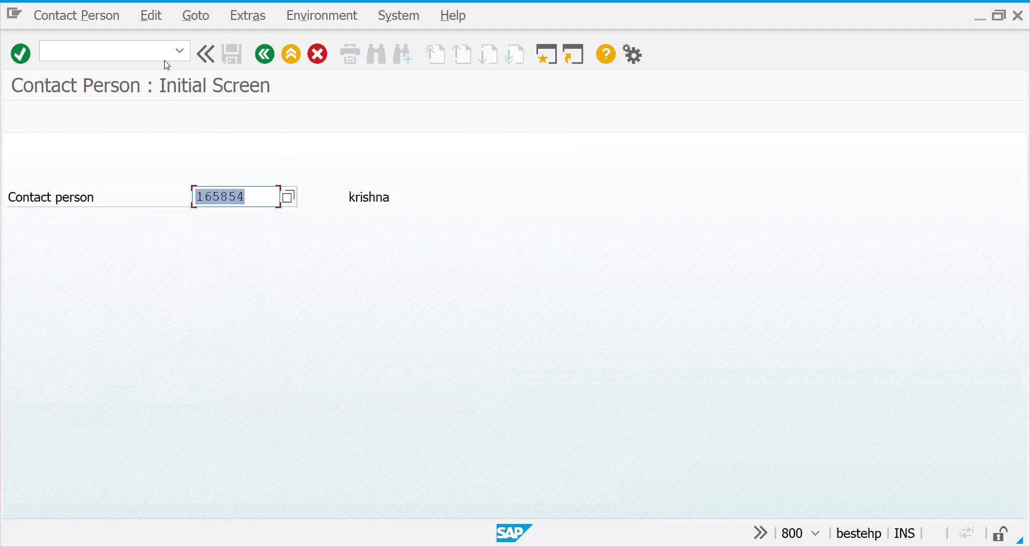
Step: Reopen the customer in /nxd02, view the listed contact's full details, and return to the start screen
{"action": "left_click", "coordinate": [139, 54]}
{"action": "type", "text": "/nxd02"}
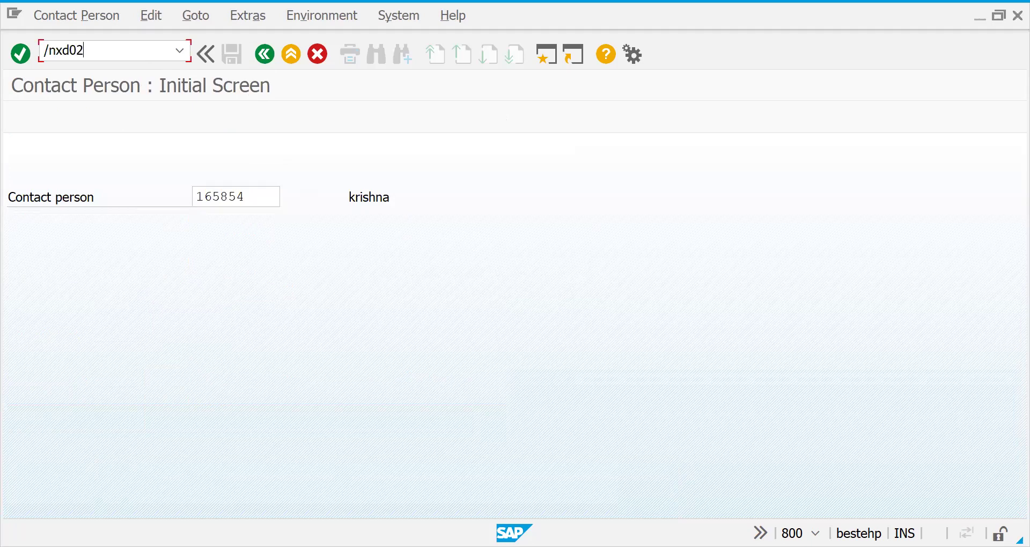
{"action": "key", "text": "Return"}
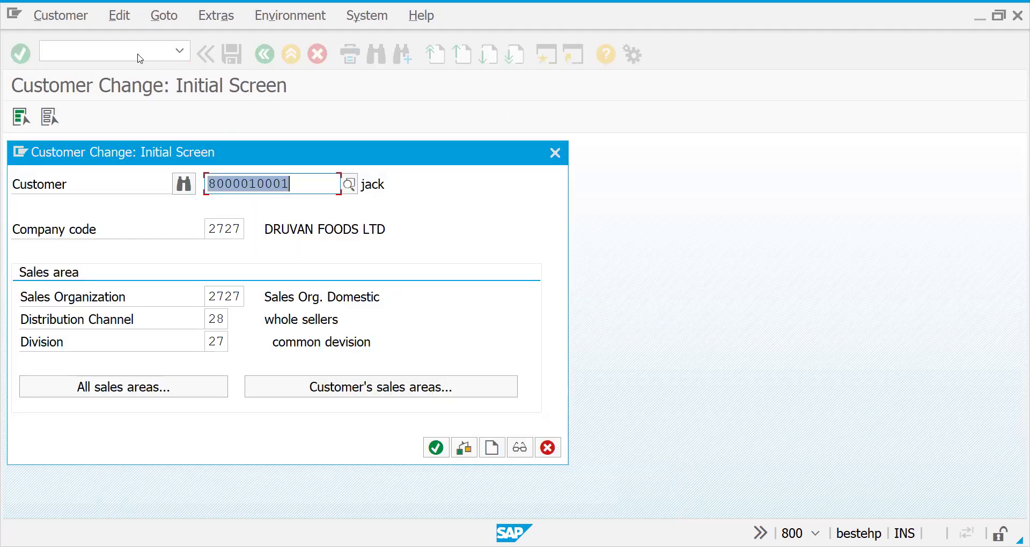
{"action": "key", "text": "Return"}
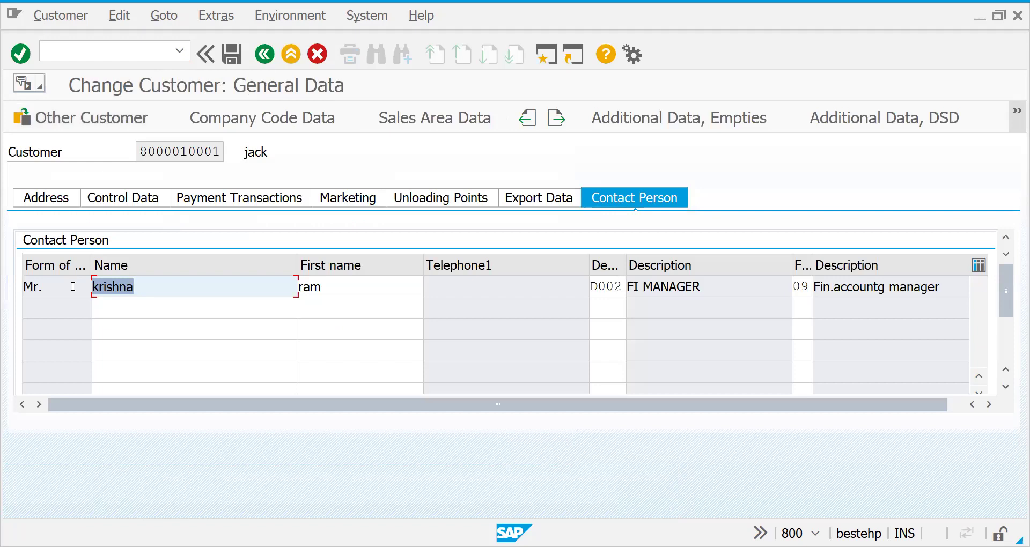
{"action": "double_click", "coordinate": [73, 286]}
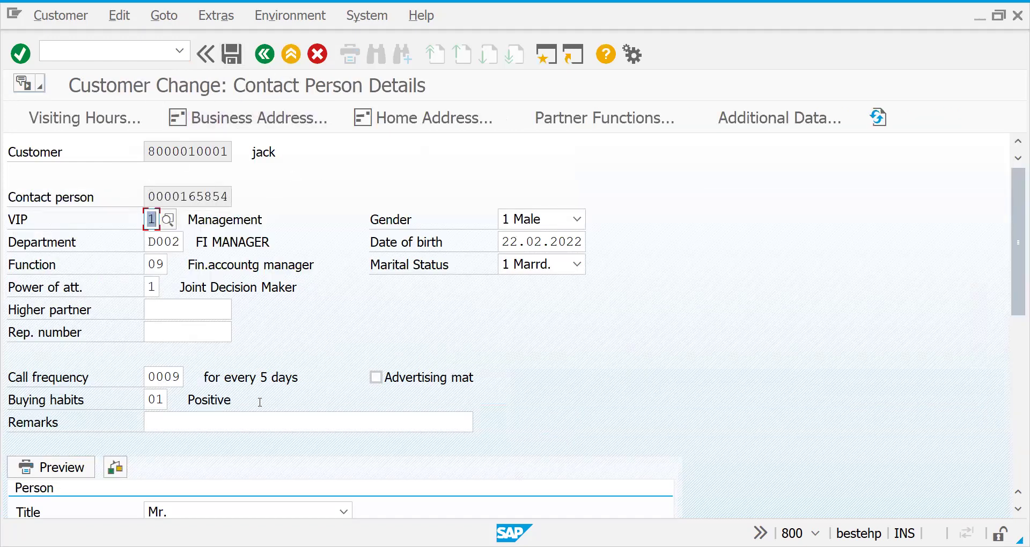
{"action": "left_click", "coordinate": [264, 61]}
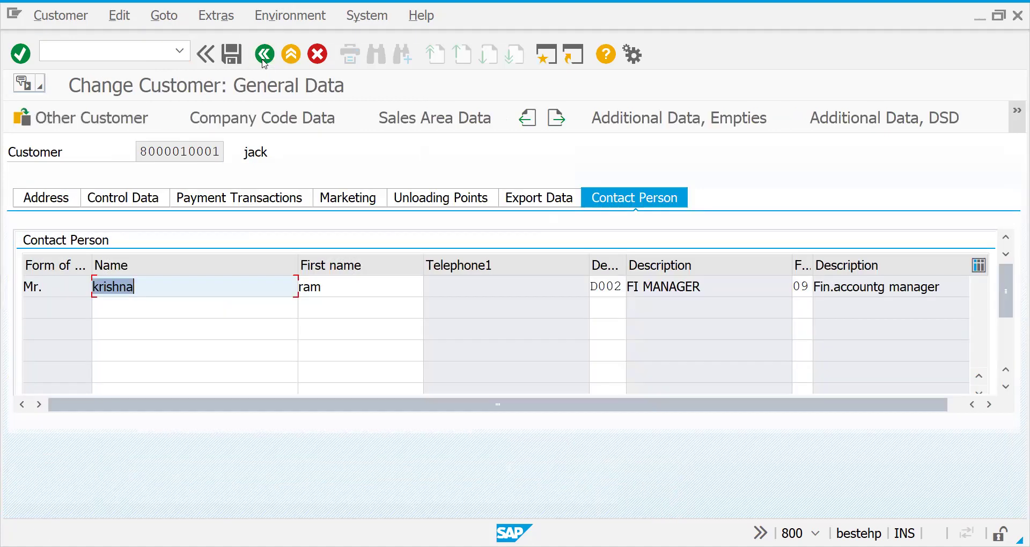
{"action": "left_click", "coordinate": [264, 60]}
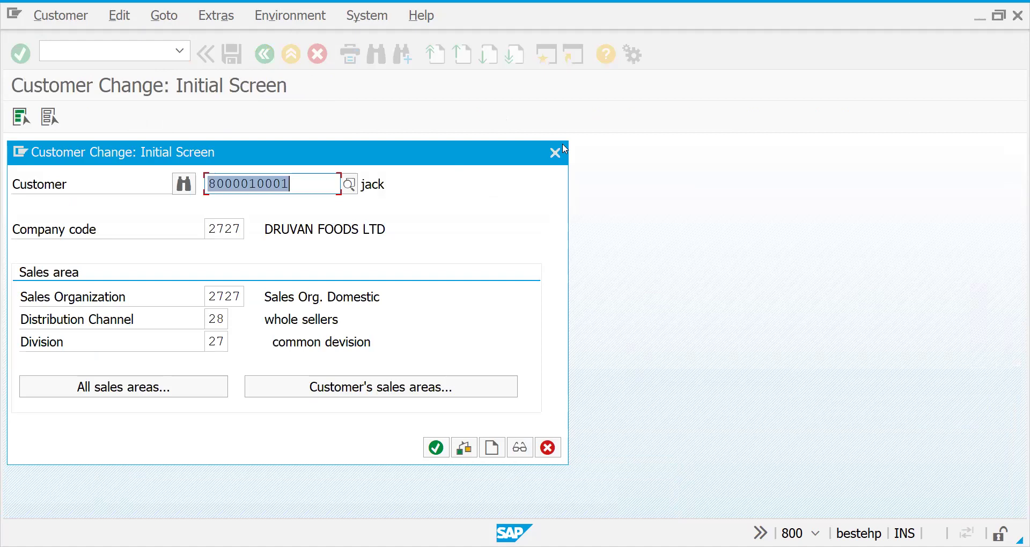
Step: Display the existing contact person's stored details in VAP3, then back out to SAP Easy Access
{"action": "left_click", "coordinate": [98, 54]}
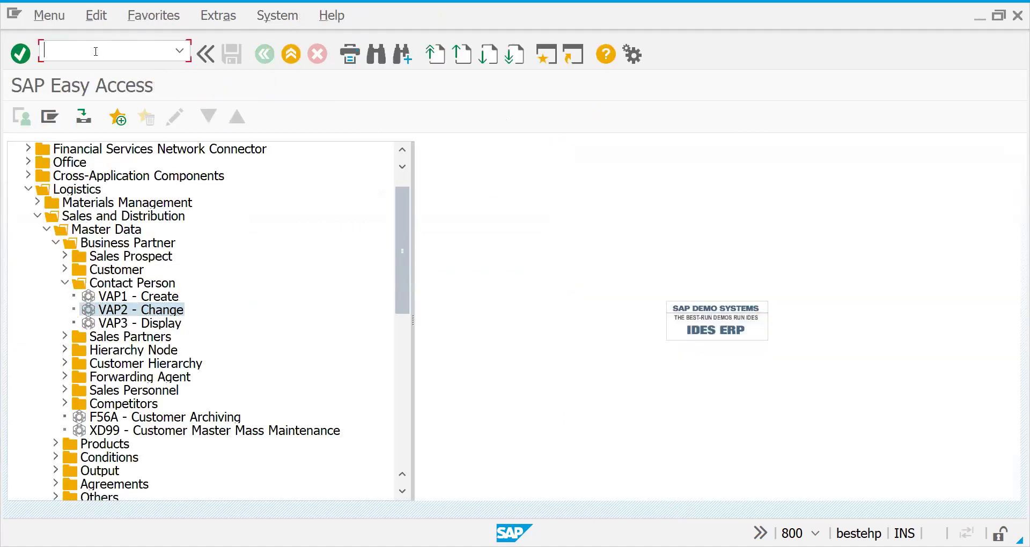
{"action": "double_click", "coordinate": [99, 326]}
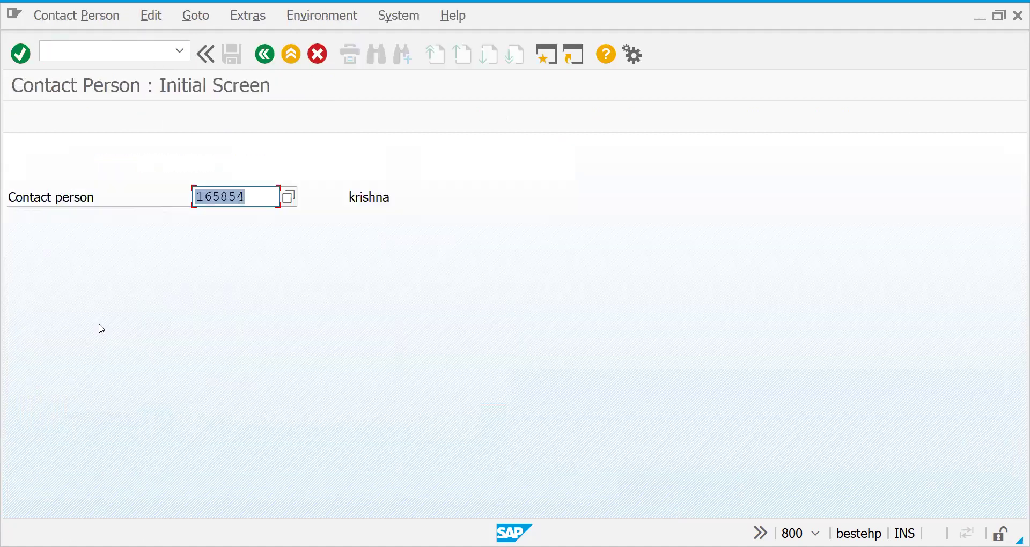
{"action": "key", "text": "Return"}
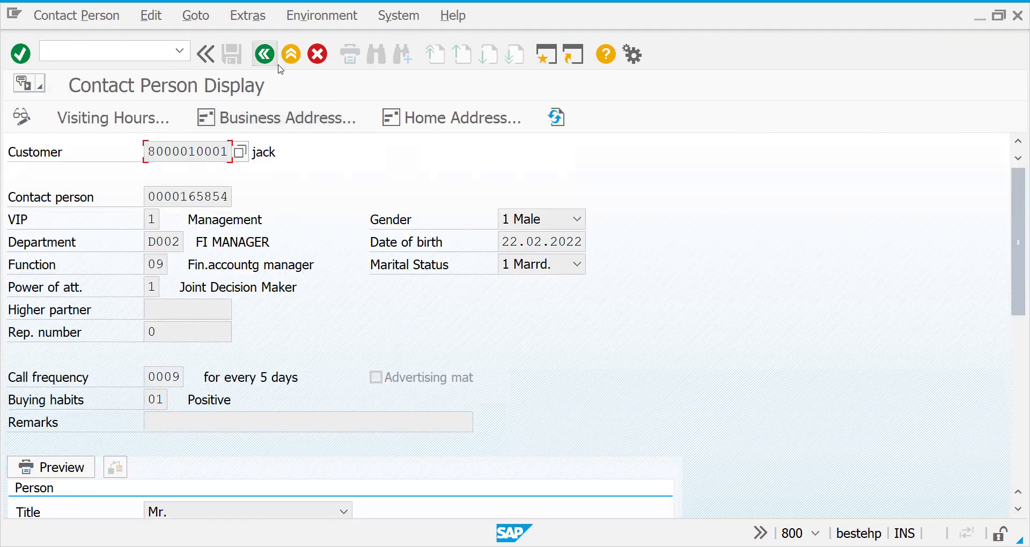
{"action": "left_click", "coordinate": [264, 58]}
{"action": "left_click", "coordinate": [264, 58]}
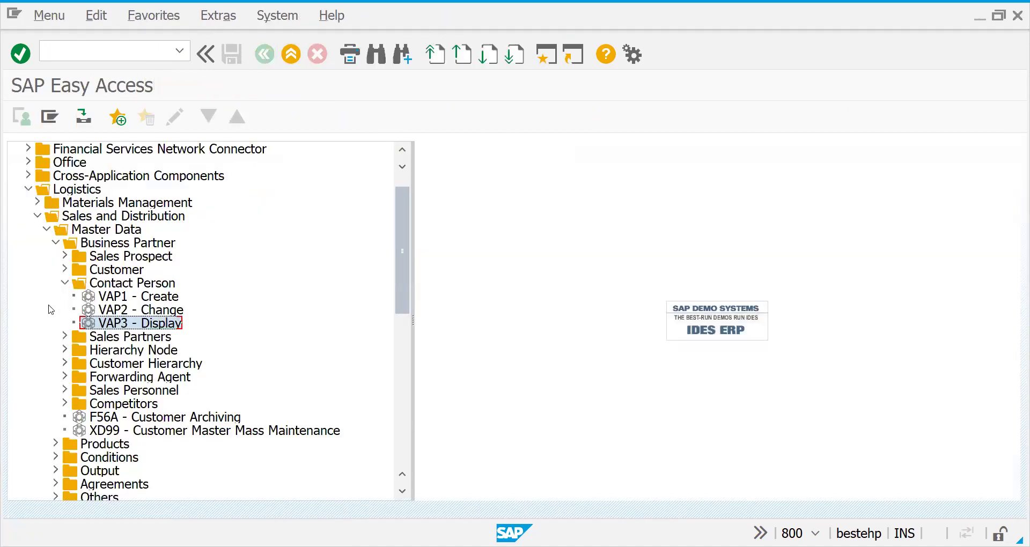
Step: Start a VAP1 contact person for the fourth customer found by searching 800000
{"action": "double_click", "coordinate": [94, 296]}
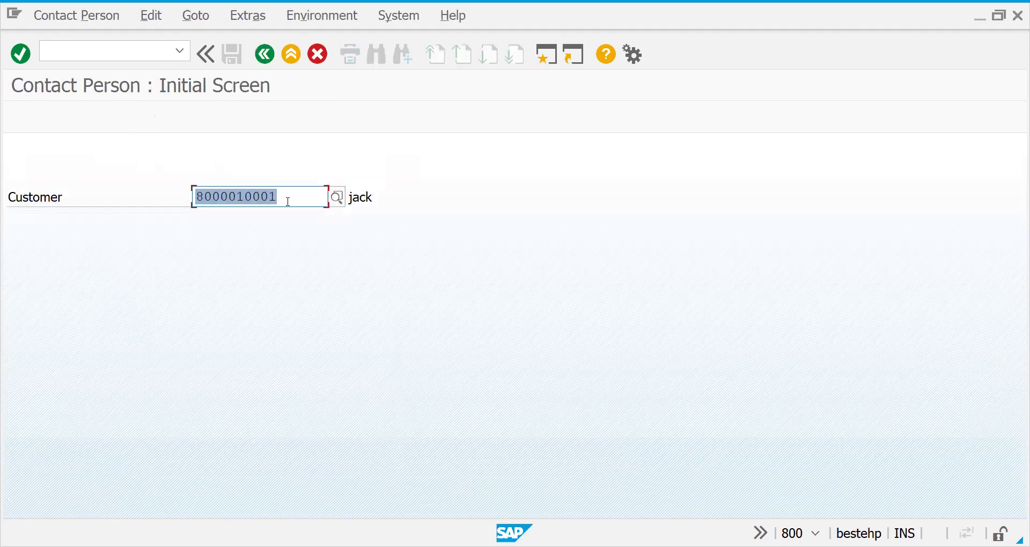
{"action": "key", "text": "Delete"}
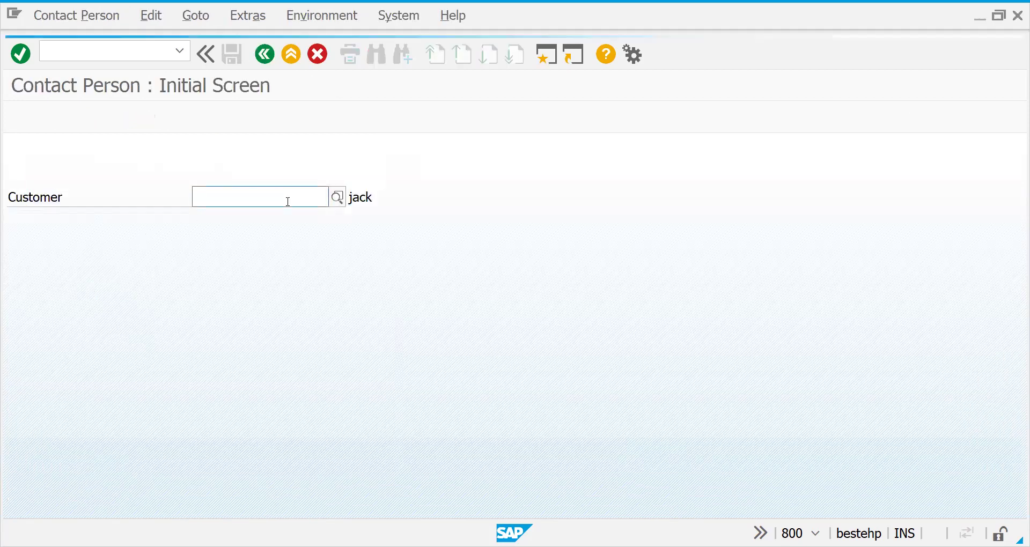
{"action": "key", "text": "Return"}
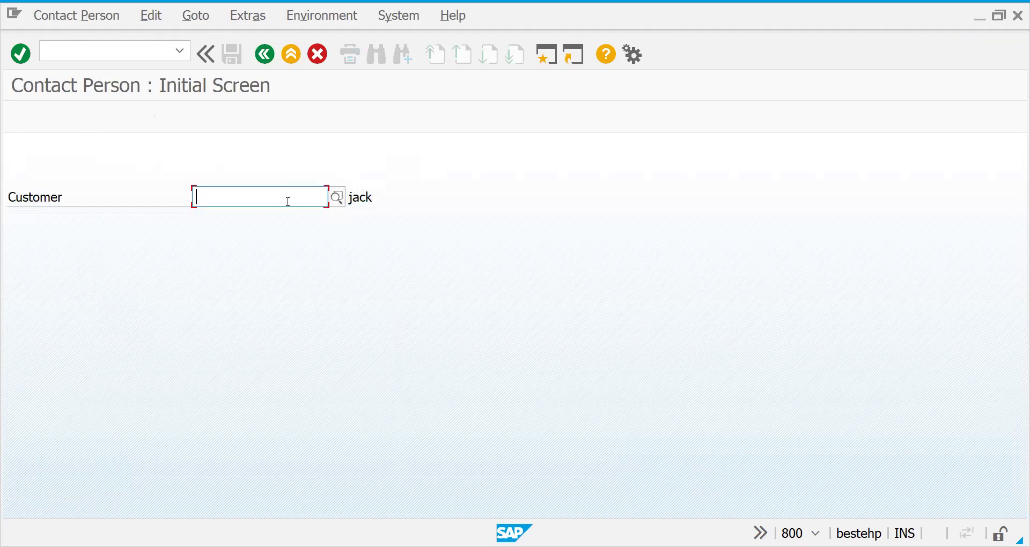
{"action": "type", "text": "800000"}
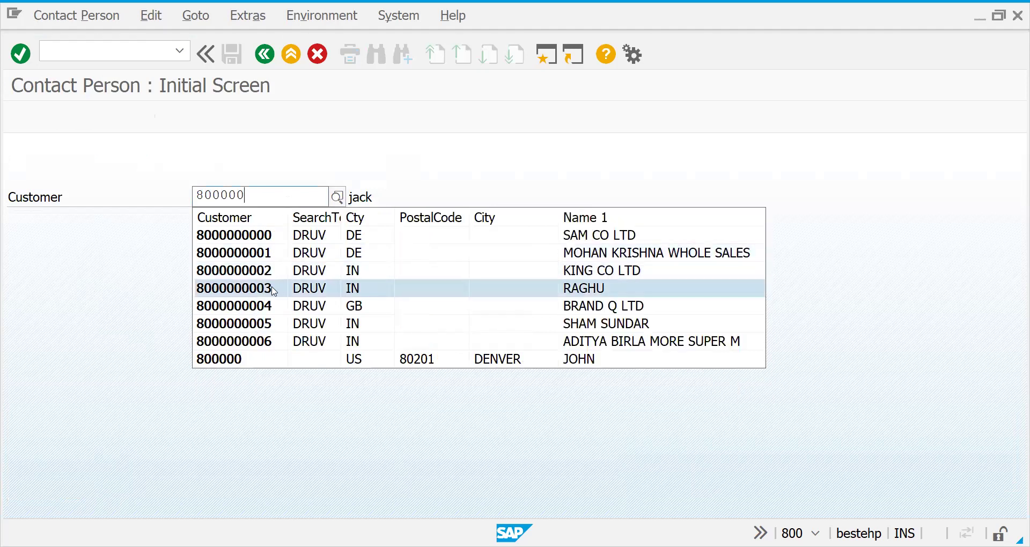
{"action": "left_click", "coordinate": [274, 291]}
{"action": "key", "text": "Return"}
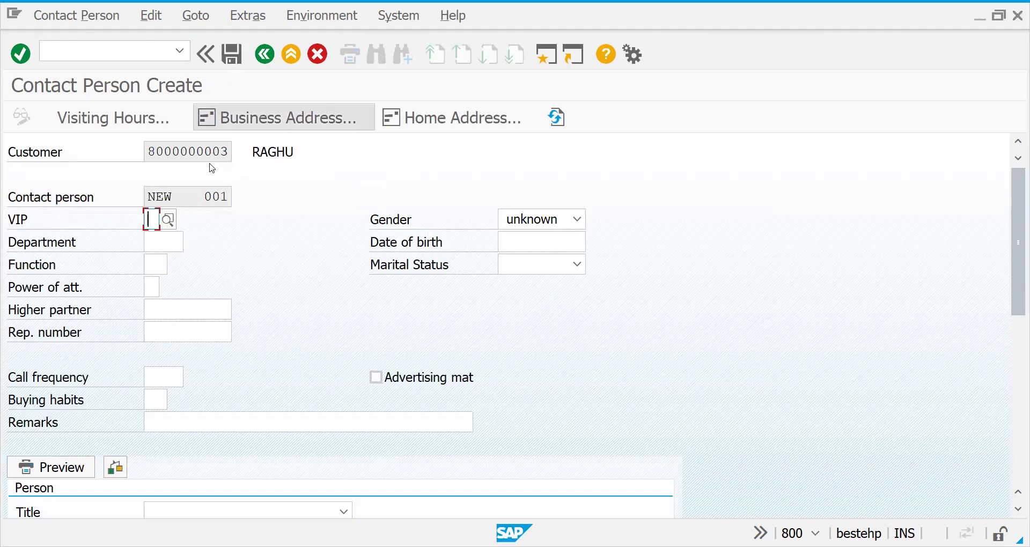
Step: Enter the contact's last name and VIP level 1
{"action": "left_click_drag", "start_coordinate": [1016, 173], "coordinate": [1015, 284]}
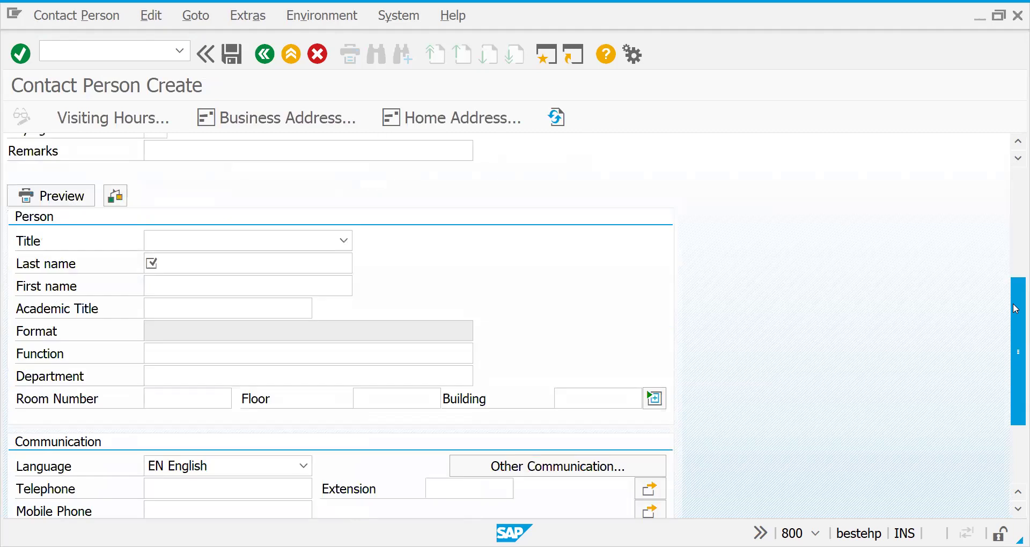
{"action": "left_click", "coordinate": [299, 243]}
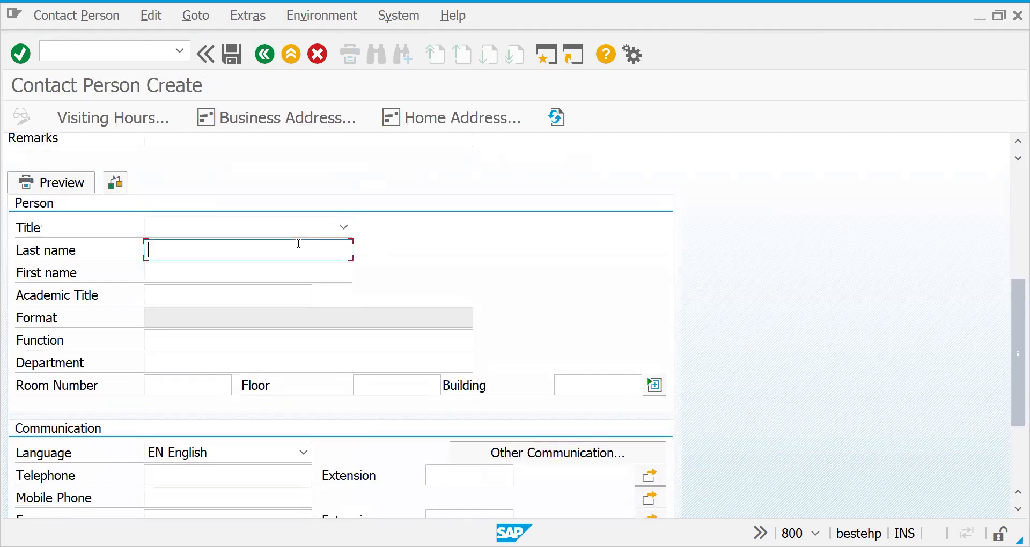
{"action": "type", "text": "Kl"}
{"action": "type", "text": "NG"}
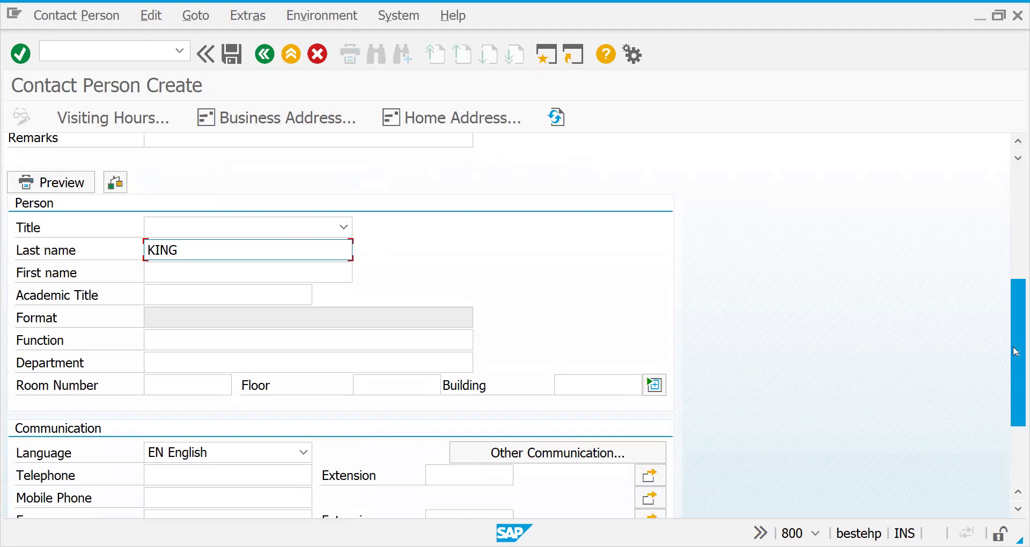
{"action": "left_click_drag", "start_coordinate": [1015, 346], "coordinate": [1015, 171]}
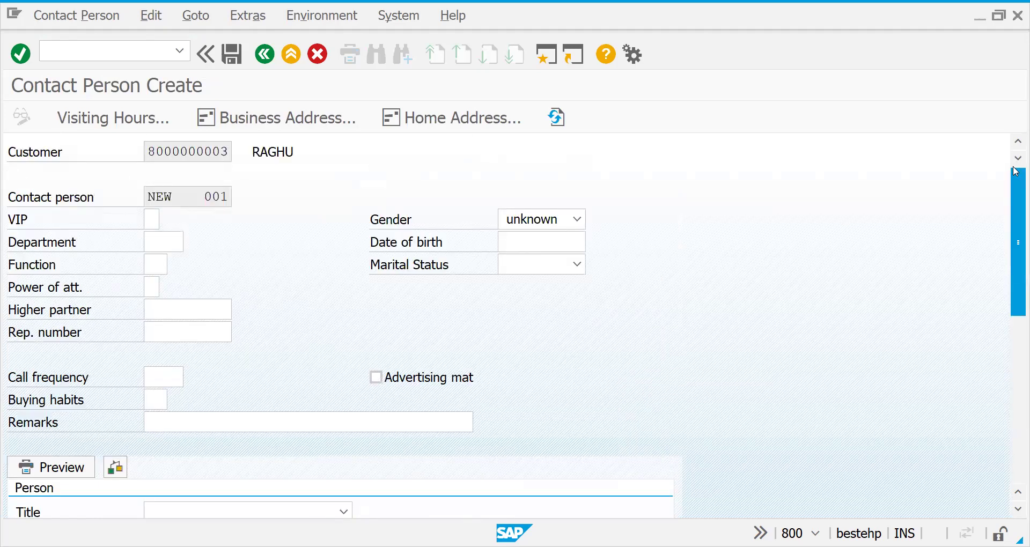
{"action": "left_click", "coordinate": [155, 222]}
{"action": "type", "text": "1"}
{"action": "key", "text": "Return"}
Step: Set department D001, function 09 and power of attorney 1 from earlier entries
{"action": "left_click", "coordinate": [159, 236]}
{"action": "key", "text": "Down"}
{"action": "key", "text": "Return"}
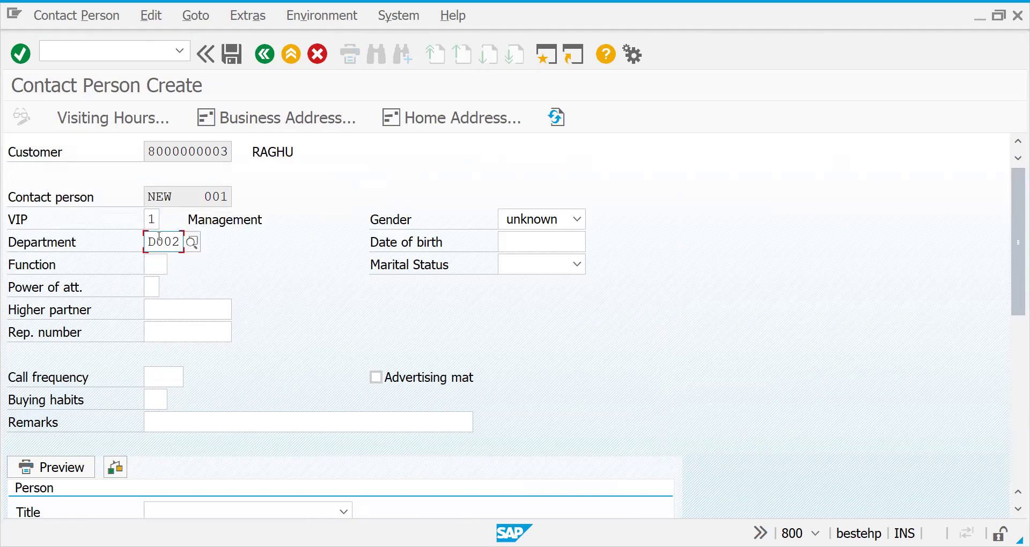
{"action": "key", "text": "Return"}
{"action": "left_click", "coordinate": [156, 264]}
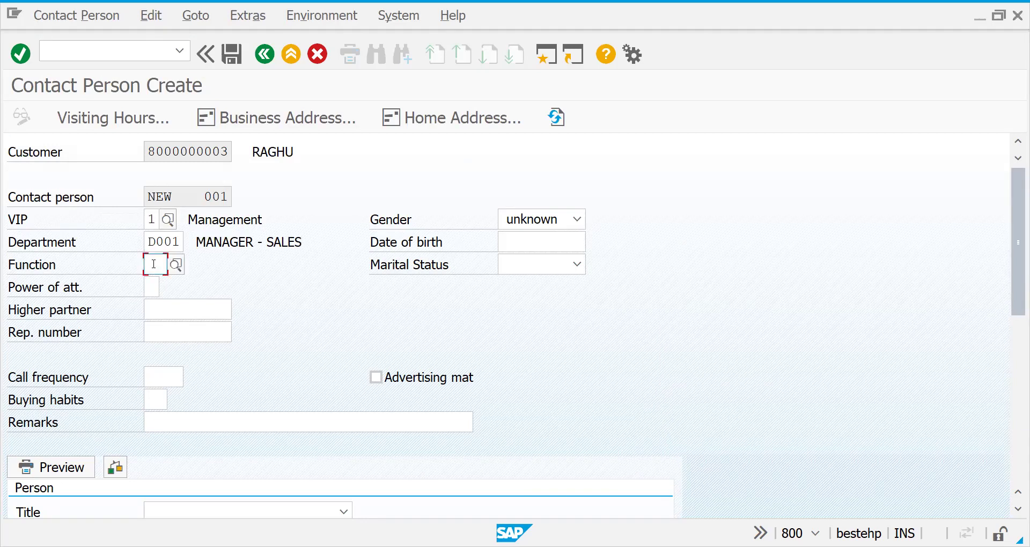
{"action": "key", "text": "Down"}
{"action": "key", "text": "Return"}
{"action": "key", "text": "Tab"}
{"action": "key", "text": "Down"}
{"action": "key", "text": "Return"}
{"action": "key", "text": "Return"}
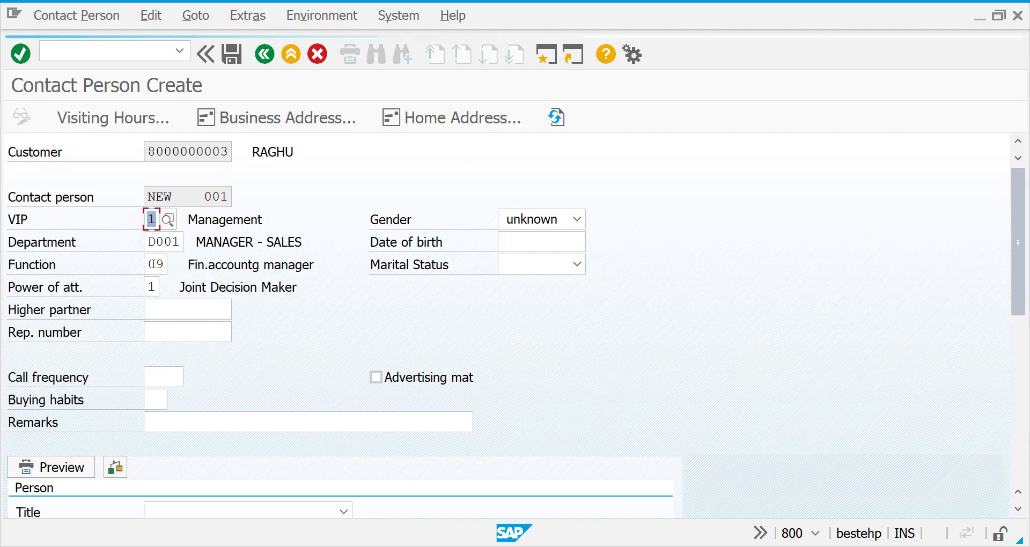
Step: Set gender Male and marital status Single, then save the contact person
{"action": "left_click", "coordinate": [535, 219]}
{"action": "left_click", "coordinate": [519, 261]}
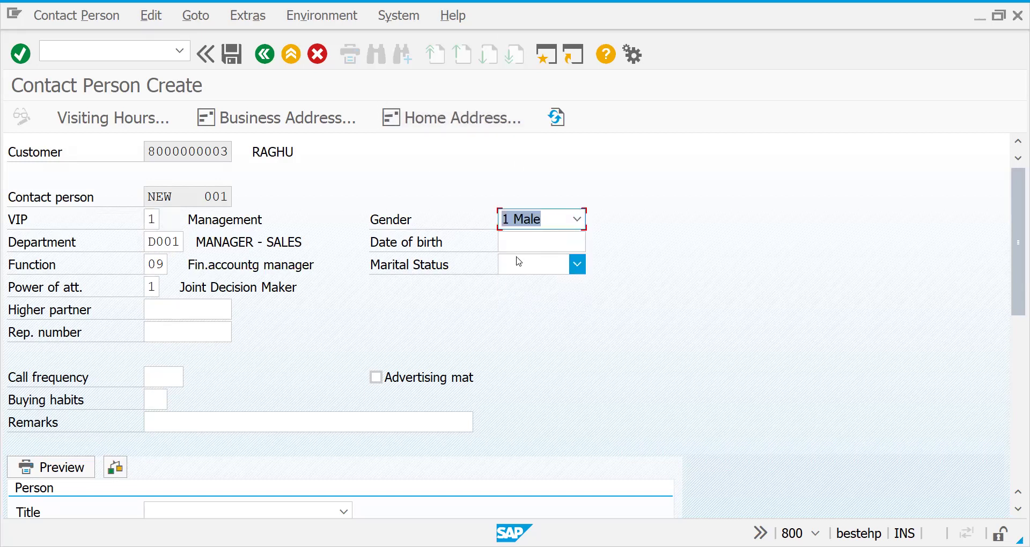
{"action": "left_click", "coordinate": [519, 262]}
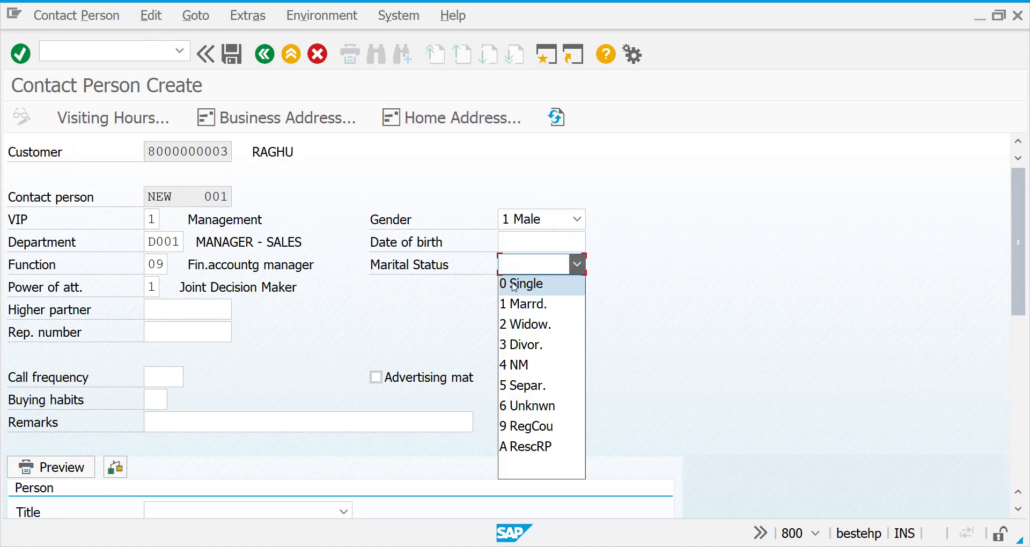
{"action": "left_click", "coordinate": [517, 294]}
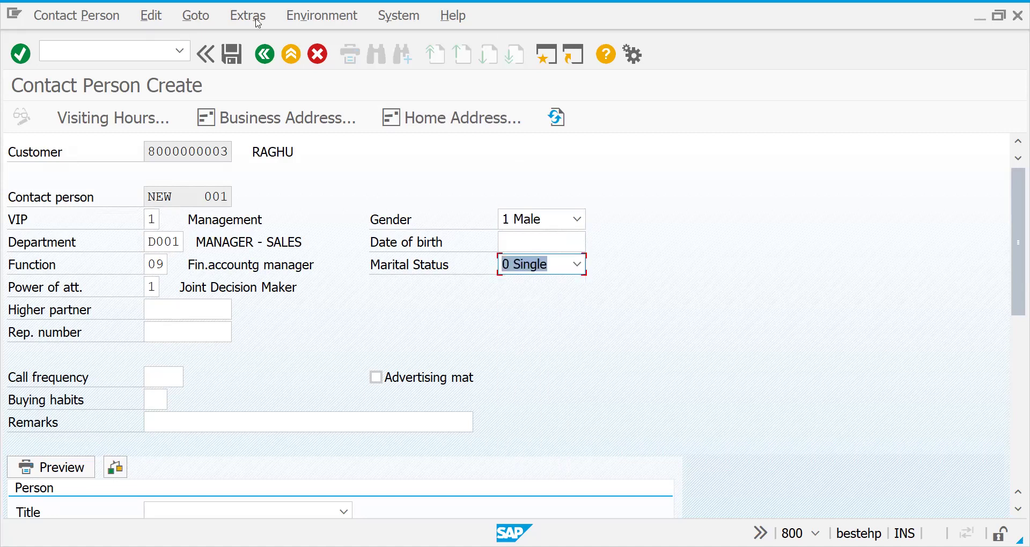
{"action": "left_click", "coordinate": [231, 54]}
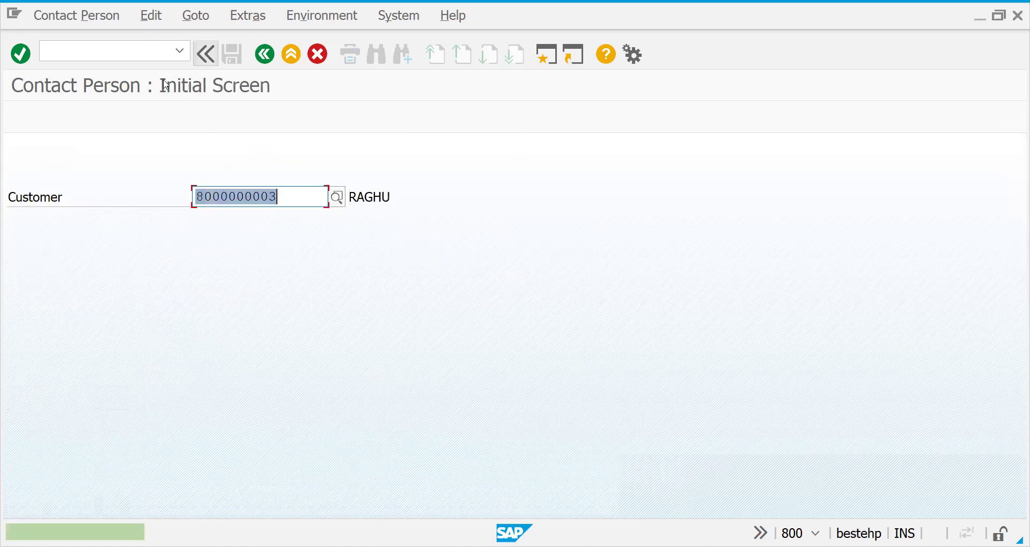
Step: In XD02, open the customer's contact list and view the new D001 contact with function 09
{"action": "left_click", "coordinate": [117, 54]}
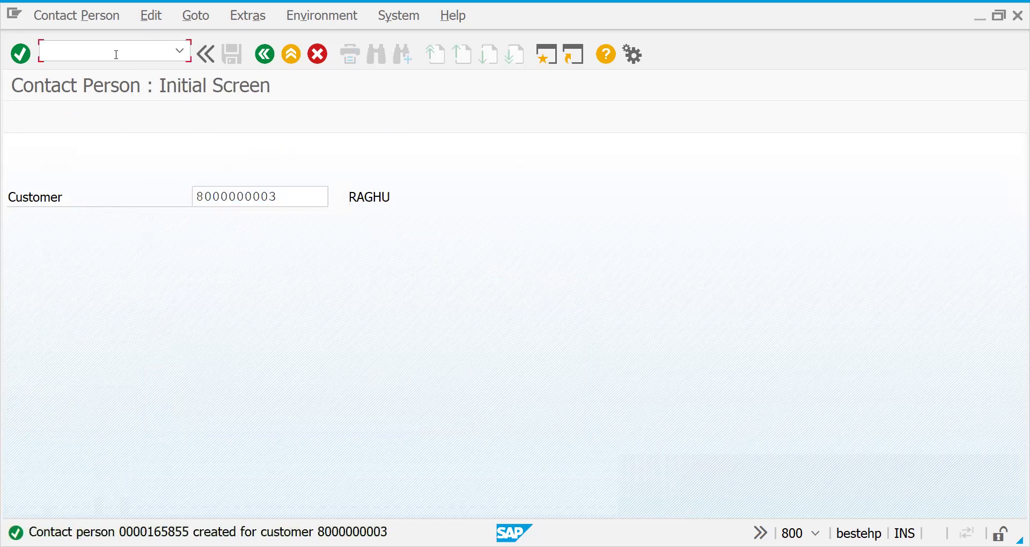
{"action": "type", "text": "/NXD0"}
{"action": "key", "text": "Return"}
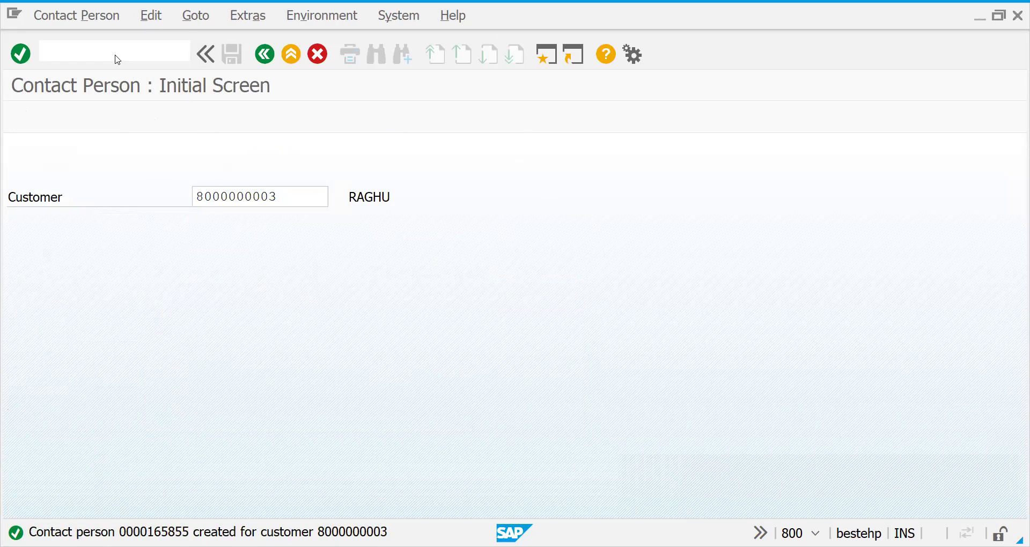
{"action": "key", "text": "Return"}
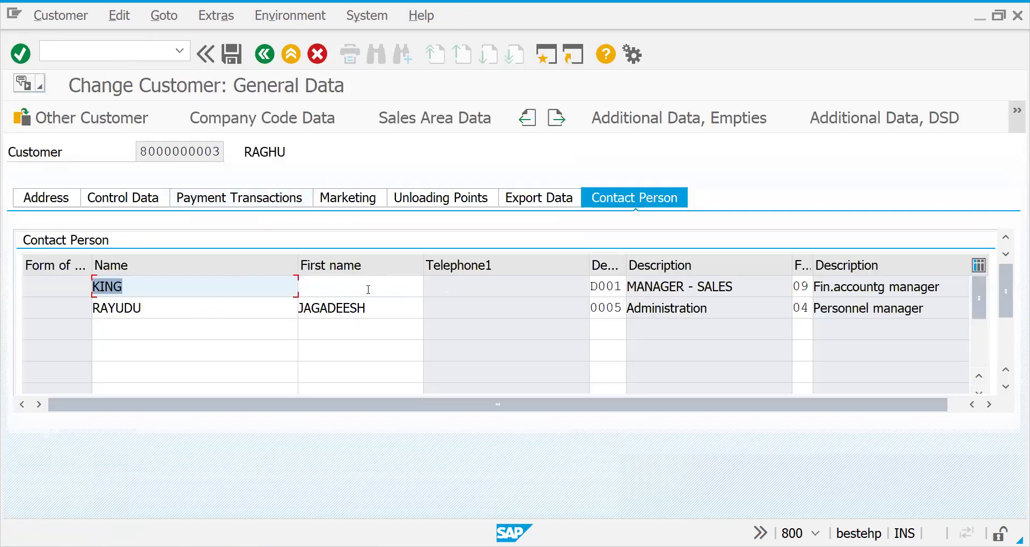
{"action": "double_click", "coordinate": [537, 282]}
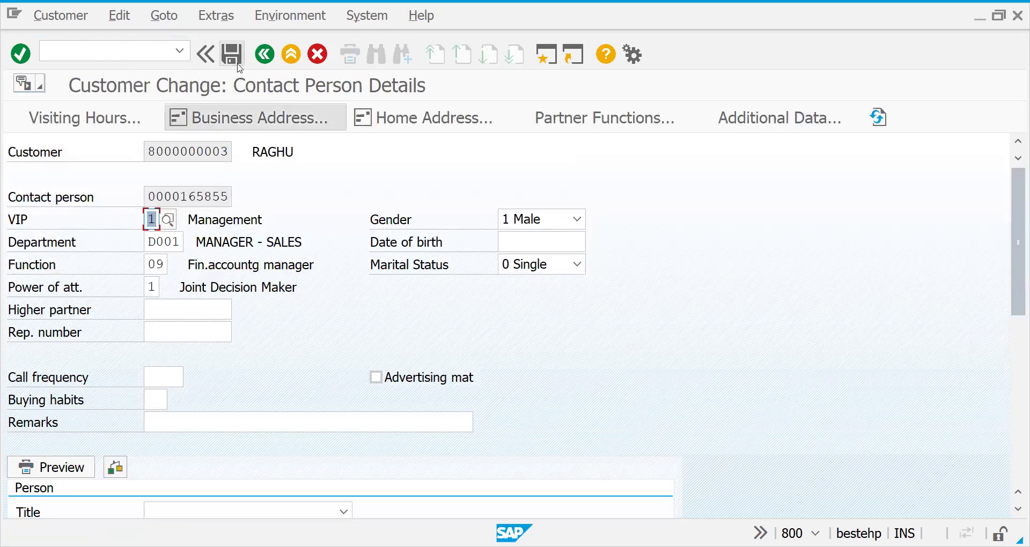
Step: Exit the customer master and collapse the Contact Person and Logistics menu folders
{"action": "left_click", "coordinate": [263, 55]}
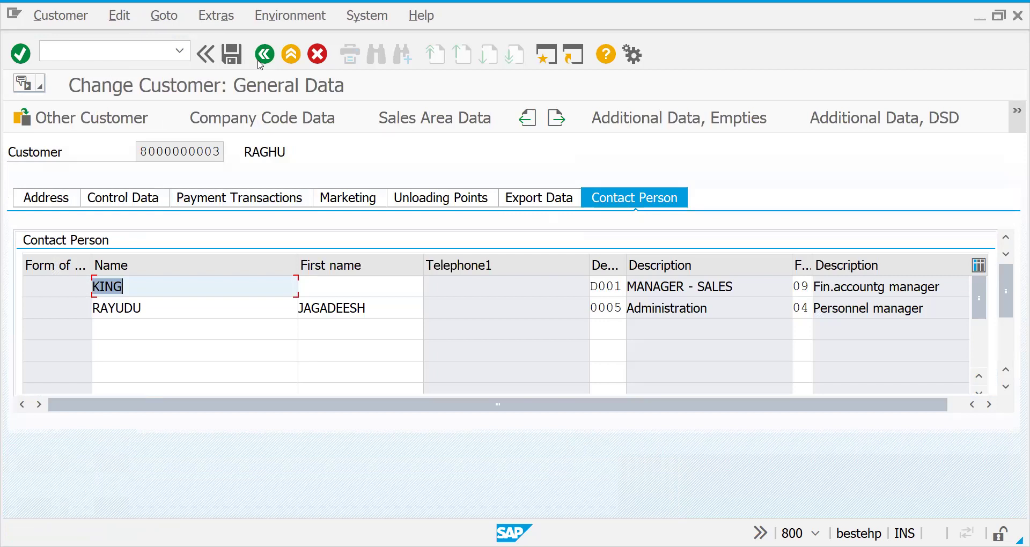
{"action": "left_click", "coordinate": [263, 55]}
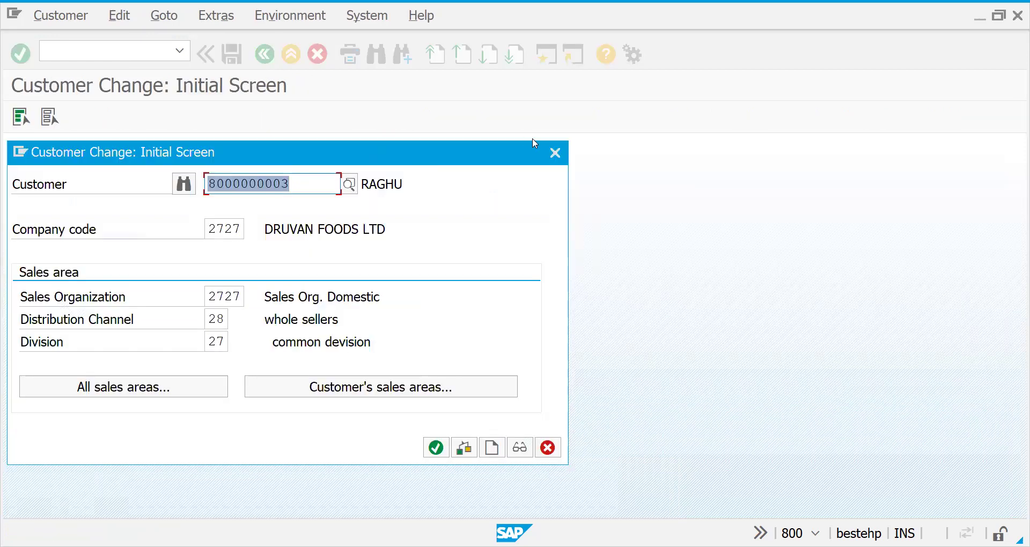
{"action": "left_click", "coordinate": [556, 153]}
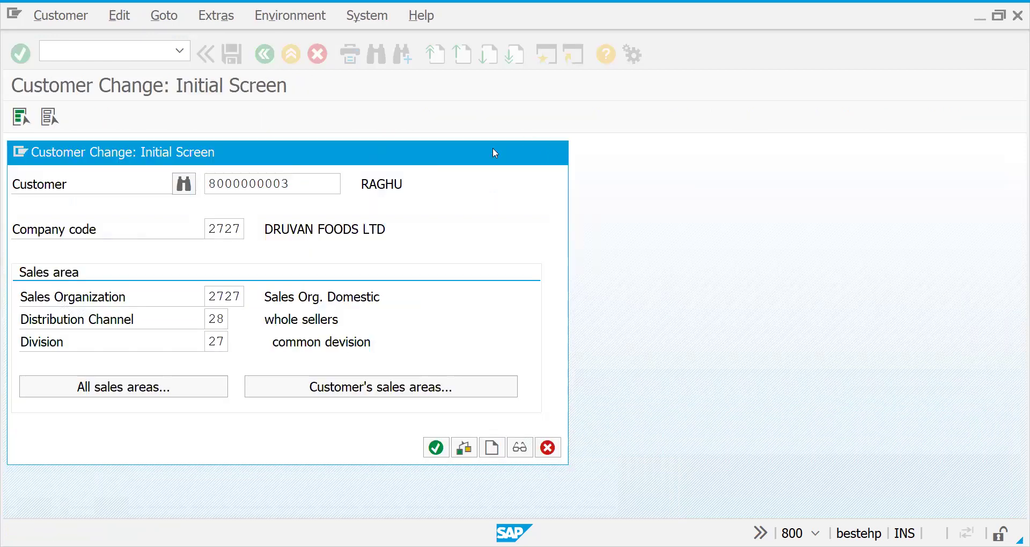
{"action": "left_click", "coordinate": [66, 282]}
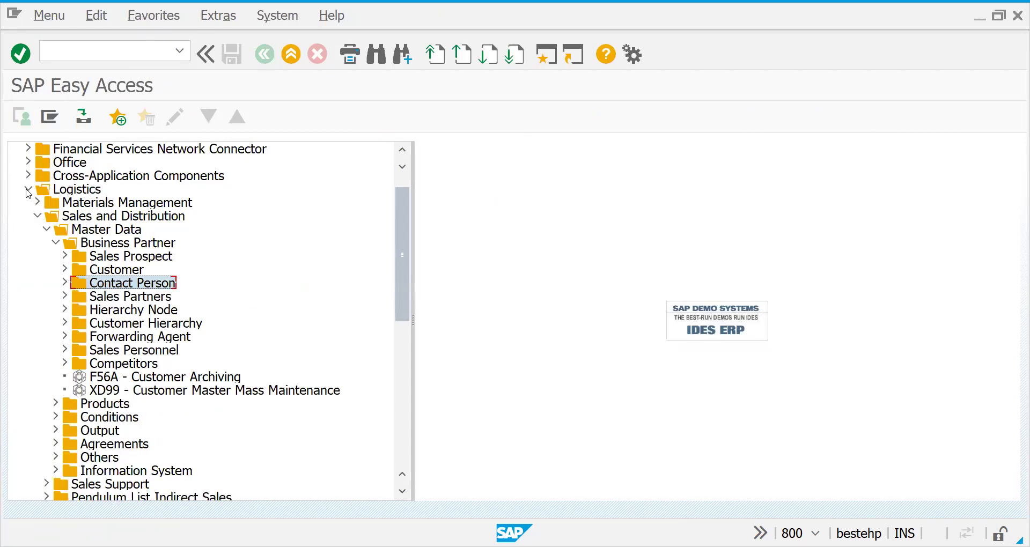
{"action": "left_click", "coordinate": [27, 190]}
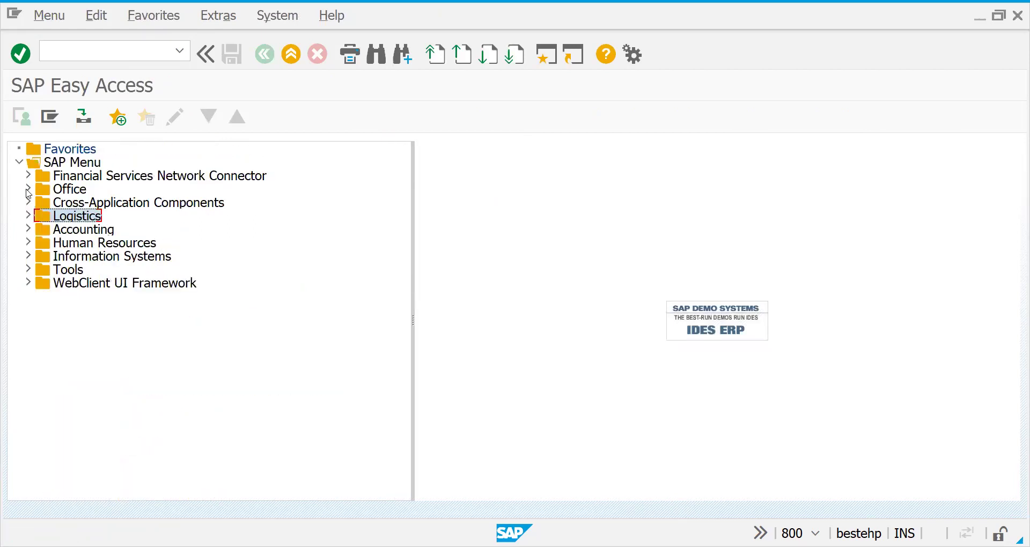